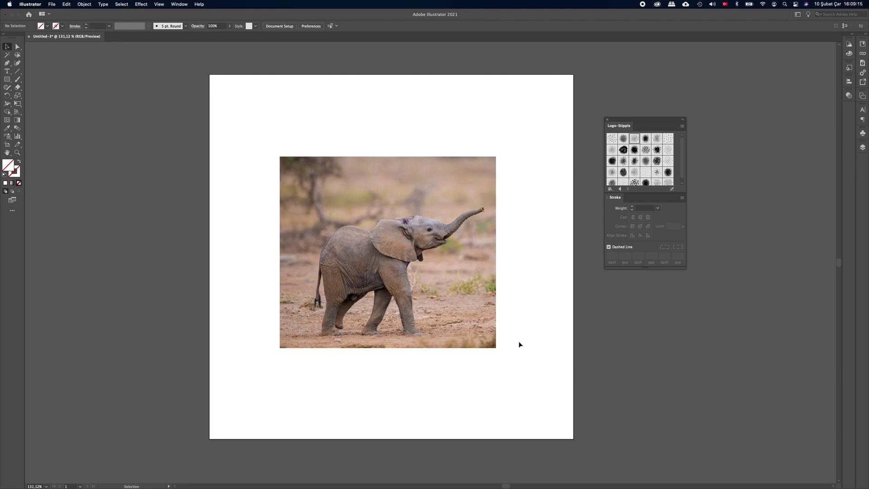
# Reflect the elephant photo across the vertical axis so the elephant faces left
pyautogui.moveTo(518, 343); pyautogui.dragTo(280, 138)
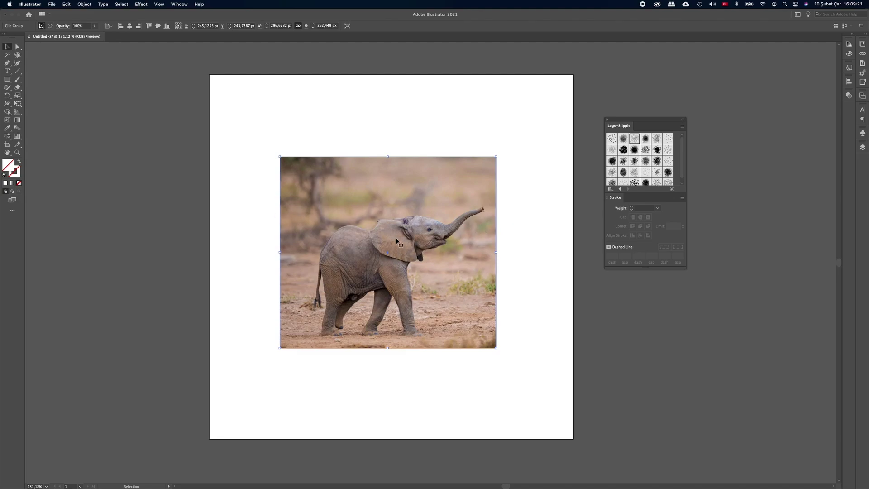
pyautogui.rightClick(392, 227)
pyautogui.moveTo(408, 310)
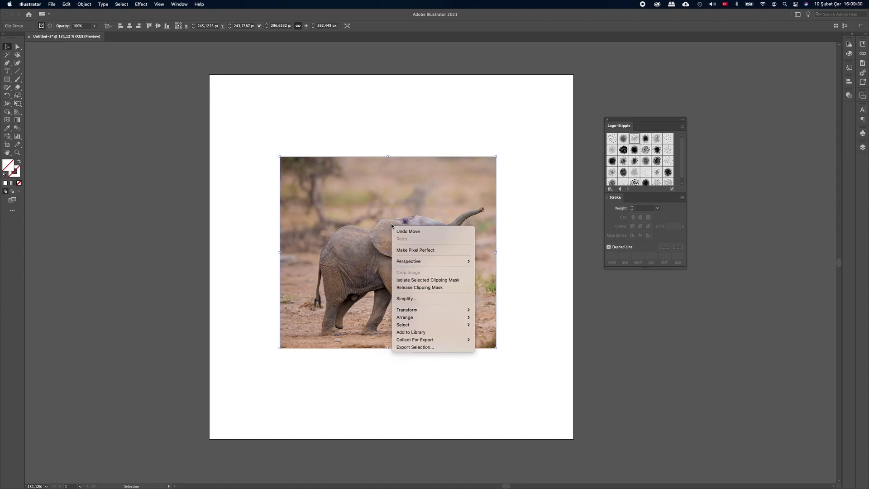
pyautogui.click(489, 336)
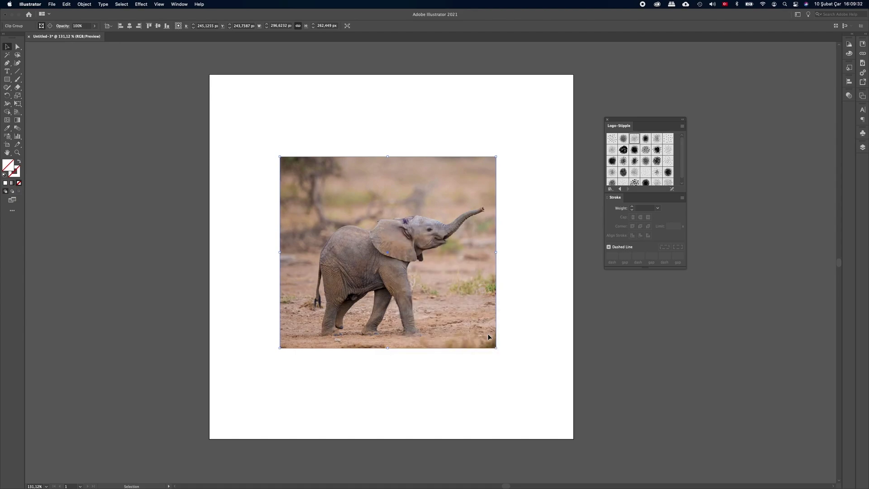
pyautogui.click(620, 249)
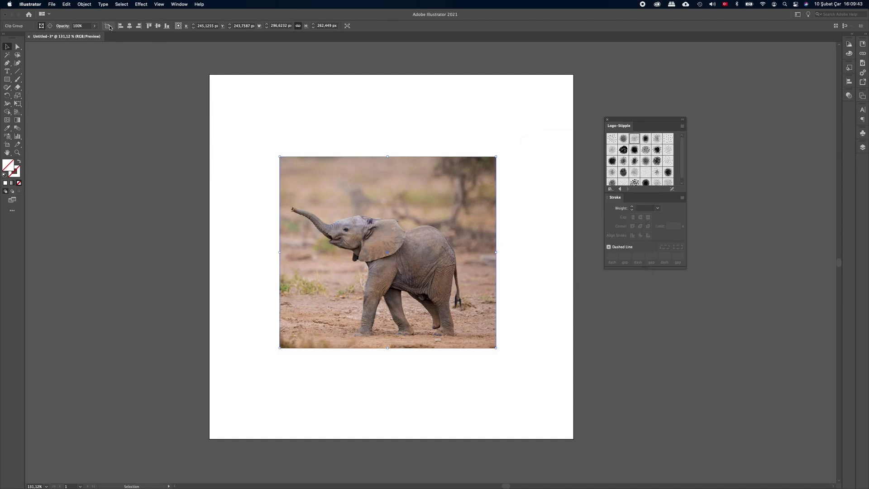
# Fade the elephant photo to 47% opacity
pyautogui.click(94, 26)
pyautogui.moveTo(94, 33); pyautogui.dragTo(80, 35)
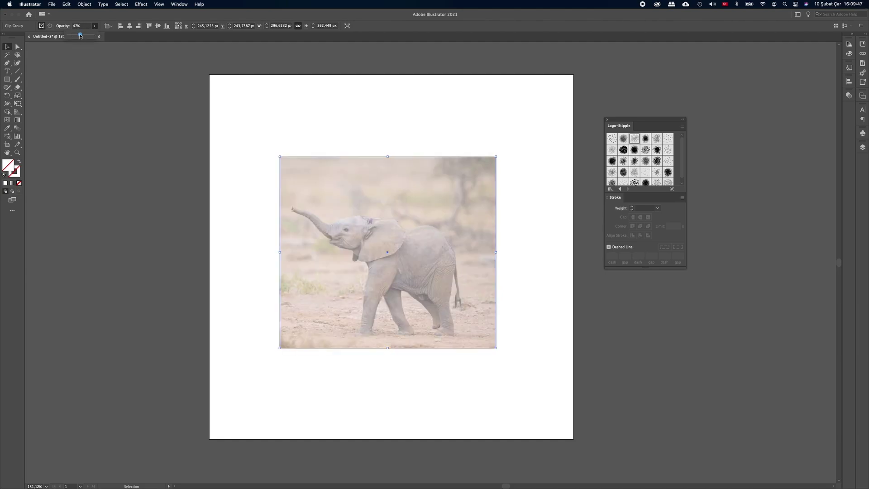
pyautogui.click(399, 136)
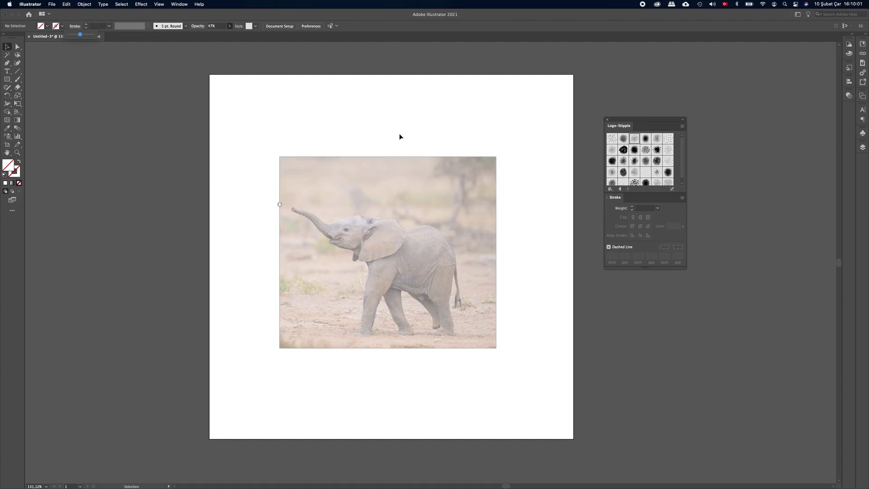
# Scale the photo down from a corner, move it up the artboard, and zoom in on the elephant
pyautogui.click(492, 161)
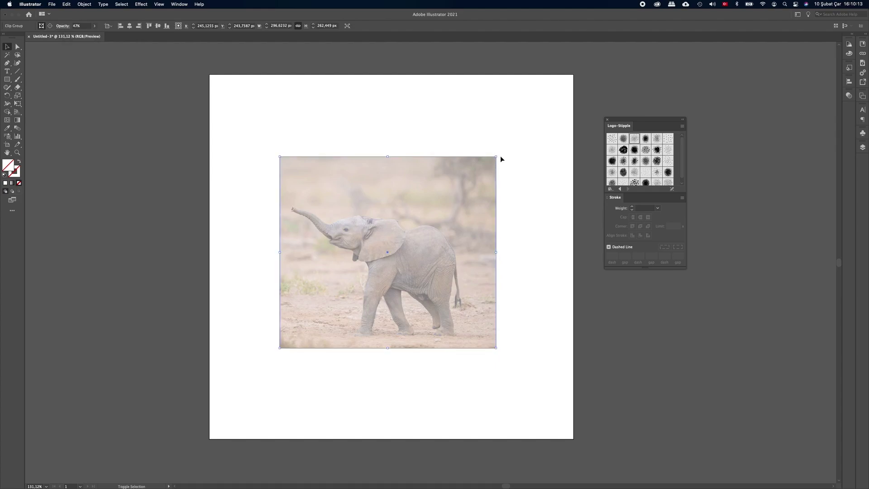
pyautogui.moveTo(496, 157); pyautogui.dragTo(460, 165)
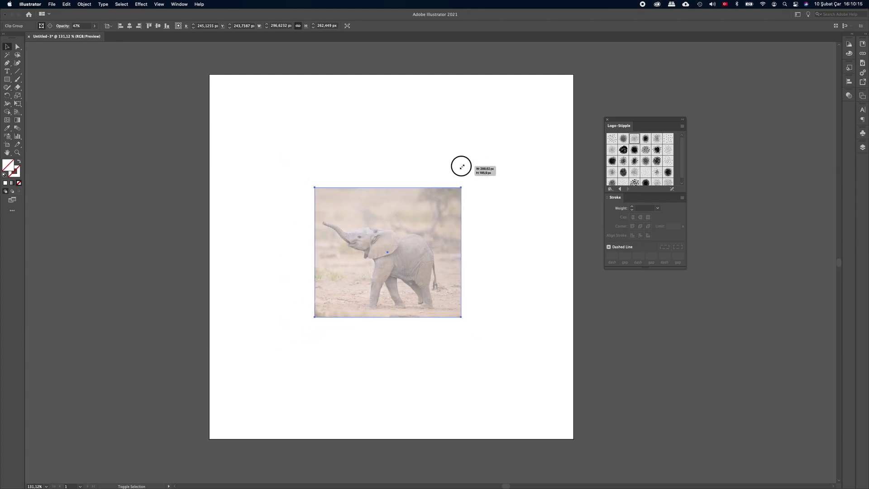
pyautogui.moveTo(409, 235); pyautogui.dragTo(407, 203)
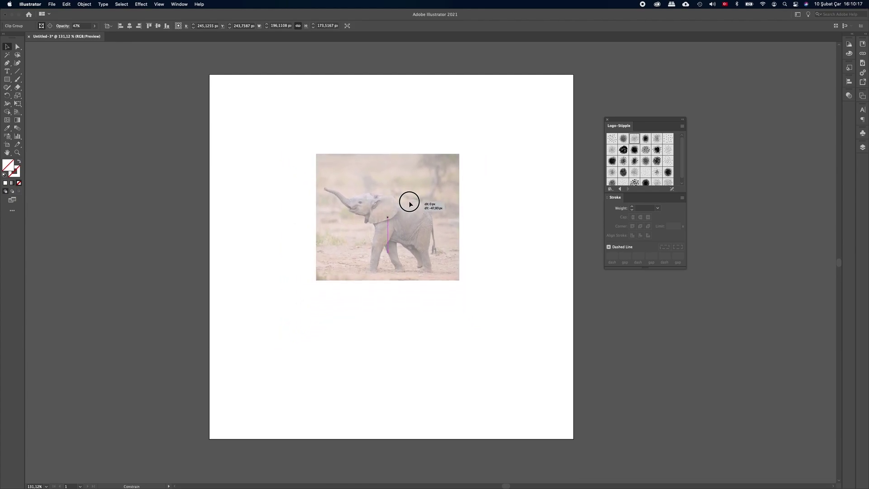
pyautogui.press('z')
pyautogui.click(395, 210)
pyautogui.press('v')
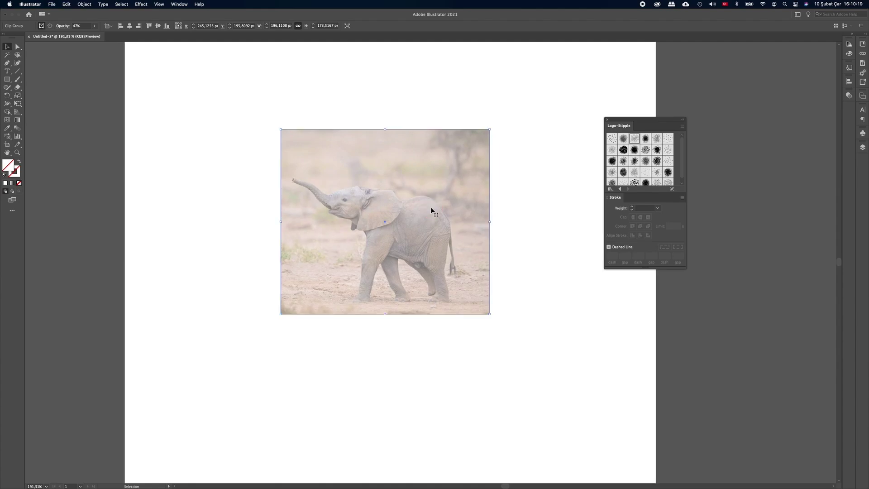
pyautogui.press('a')
pyautogui.click(431, 210)
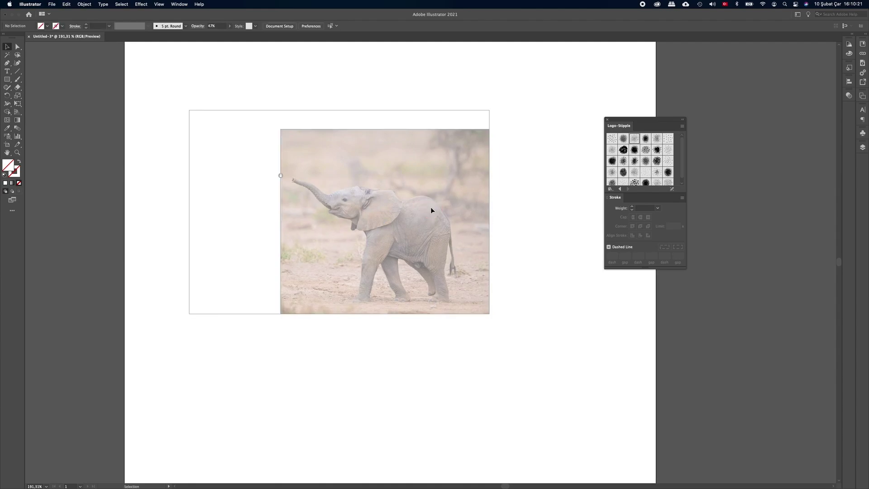
pyautogui.click(507, 199)
pyautogui.press('v')
pyautogui.hotkey('ctrl', '+')
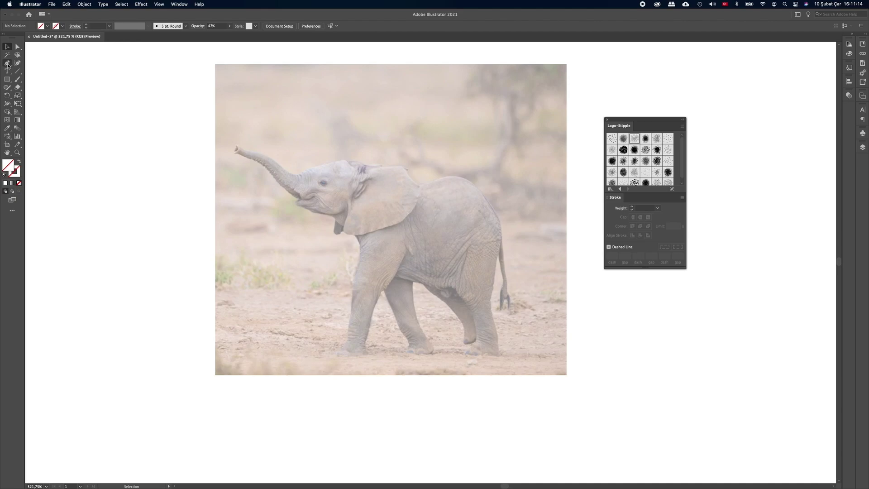
# Pick the Pen tool with a black stroke colour
pyautogui.click(7, 63)
pyautogui.click(62, 25)
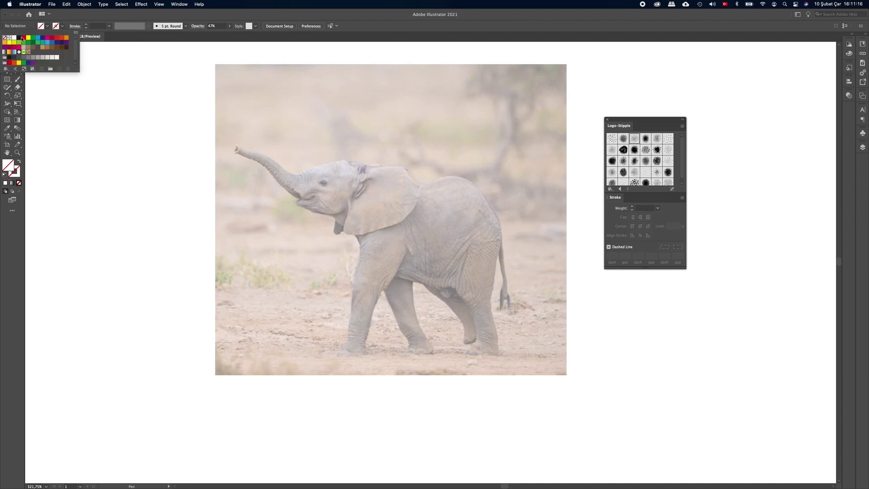
pyautogui.click(21, 38)
pyautogui.click(109, 26)
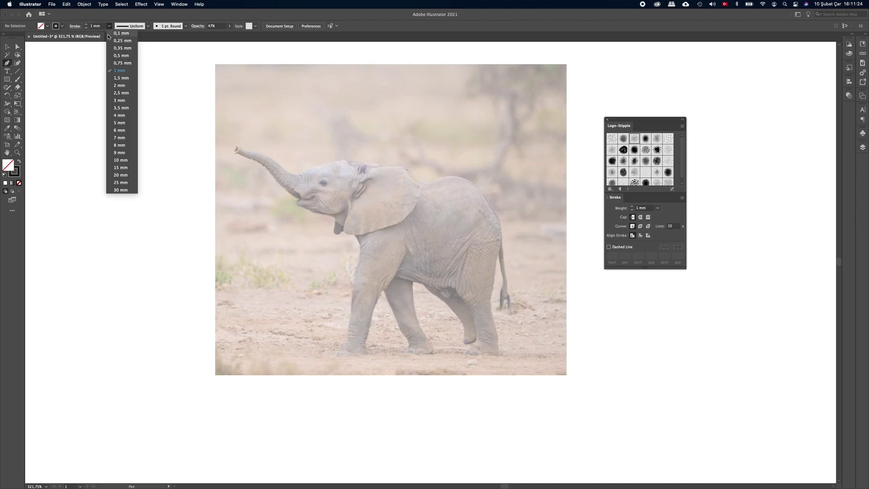
pyautogui.click(119, 71)
# Zoom in and place the first anchors of the path at the trunk tip
pyautogui.moveTo(236, 148); pyautogui.dragTo(283, 150)
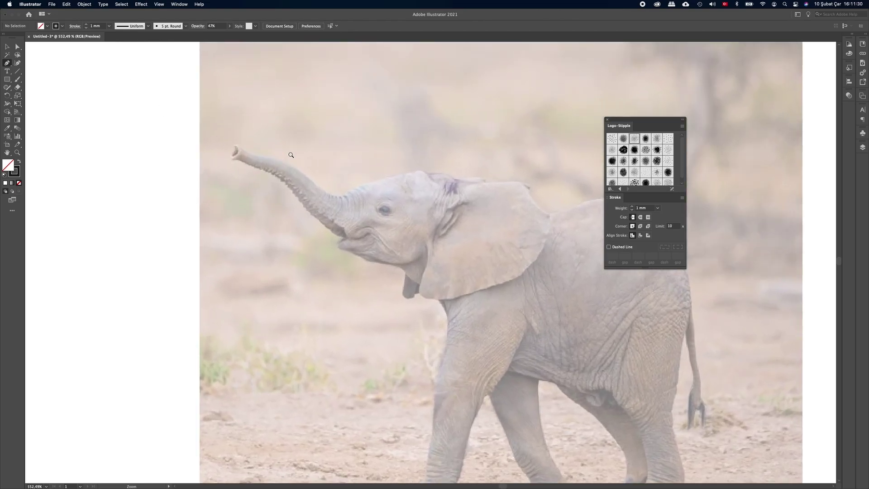
pyautogui.click(236, 149)
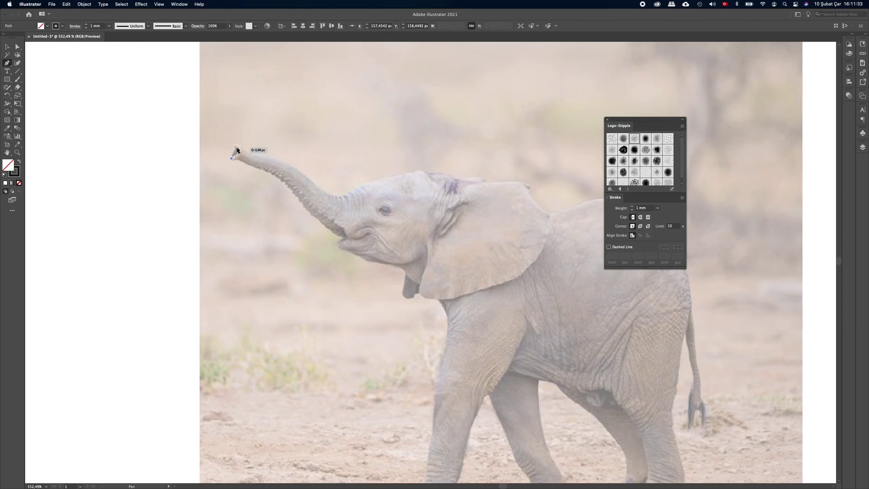
pyautogui.click(237, 148)
pyautogui.moveTo(236, 147); pyautogui.dragTo(240, 151)
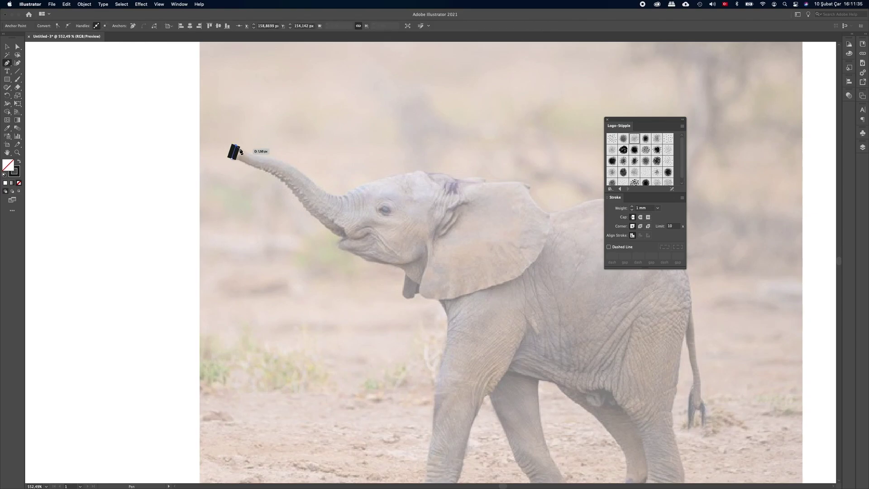
# Thin the outline's stroke weight to 0.25 mm
pyautogui.click(659, 211)
pyautogui.click(669, 232)
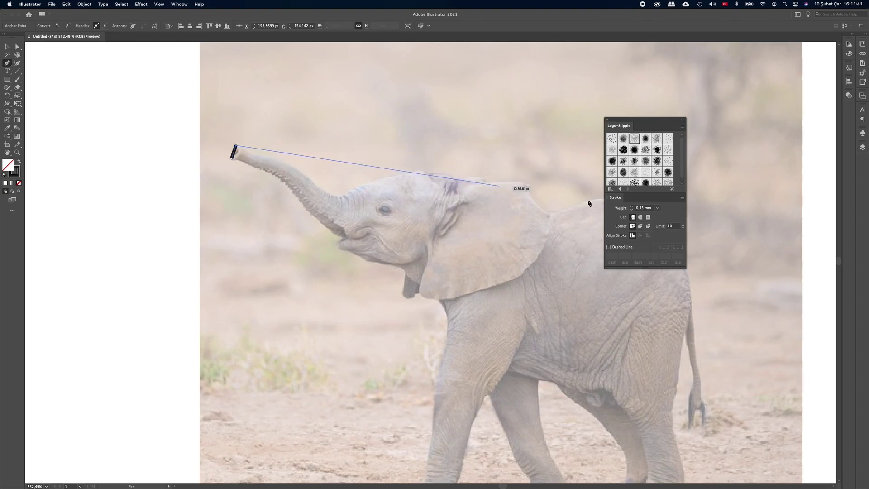
pyautogui.click(658, 208)
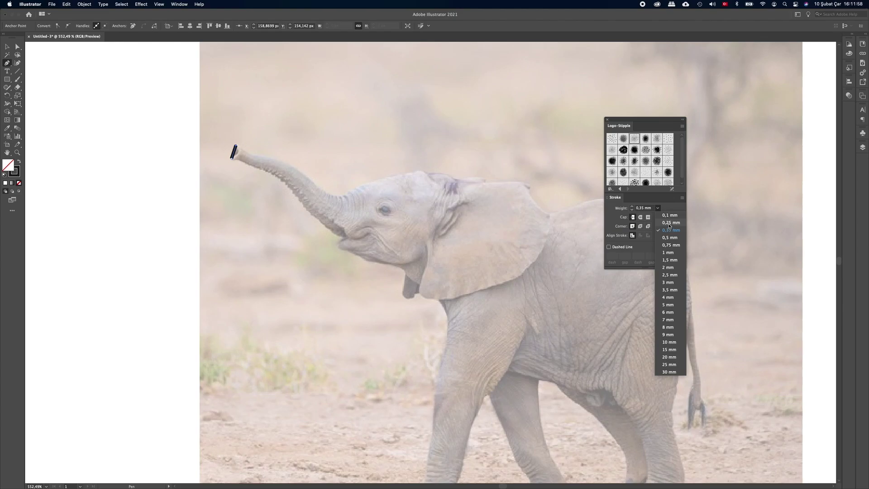
pyautogui.click(669, 223)
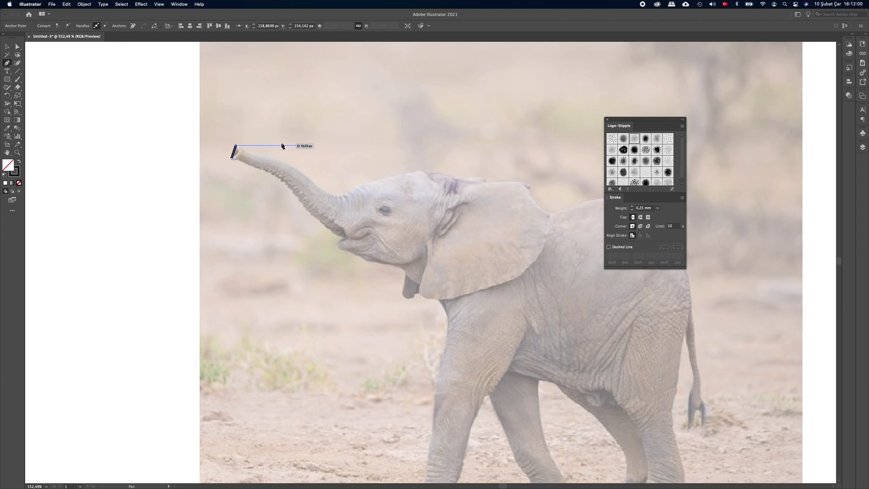
# Trace anchors along the trunk top, forehead and head, then down to the chin
pyautogui.click(252, 156)
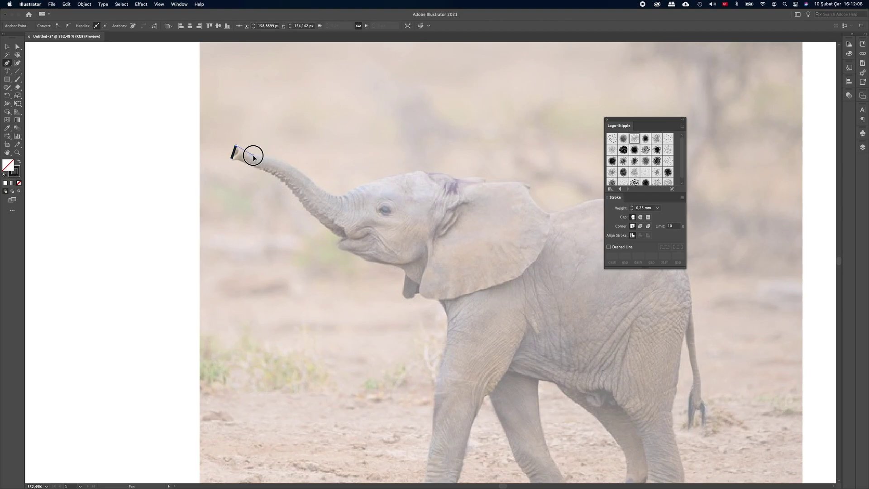
pyautogui.click(282, 160)
pyautogui.click(336, 197)
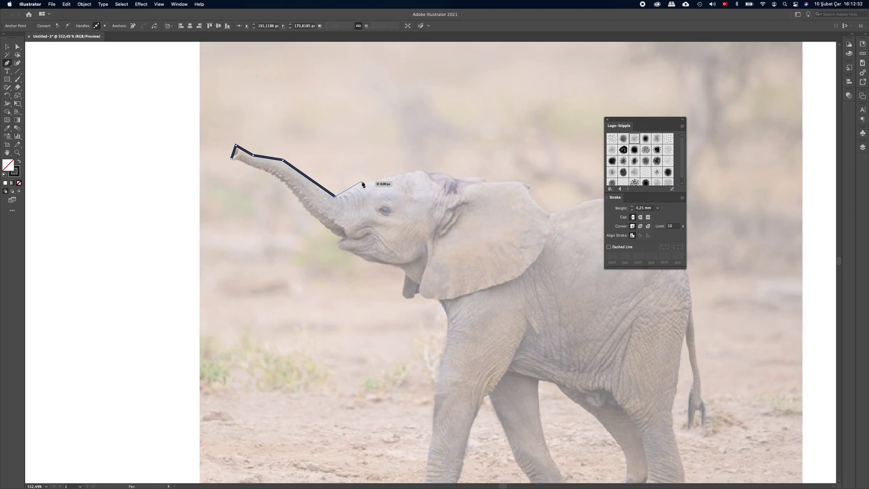
pyautogui.click(362, 182)
pyautogui.click(418, 172)
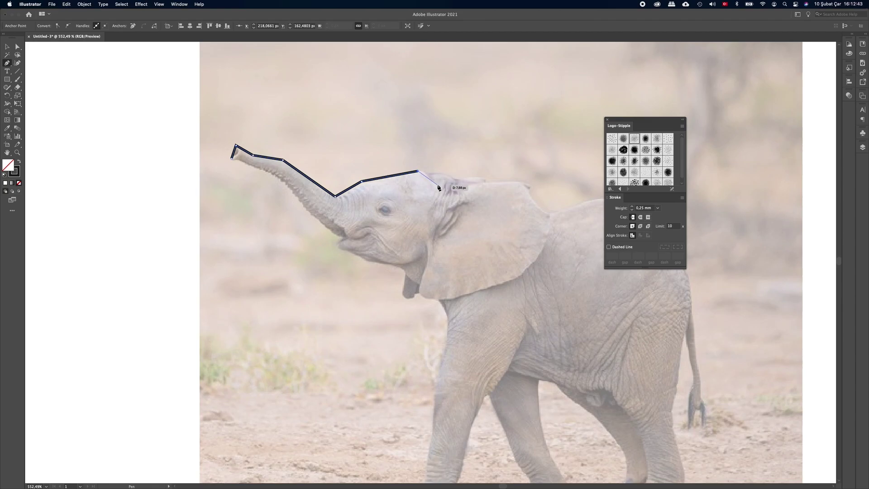
pyautogui.click(438, 185)
pyautogui.click(422, 259)
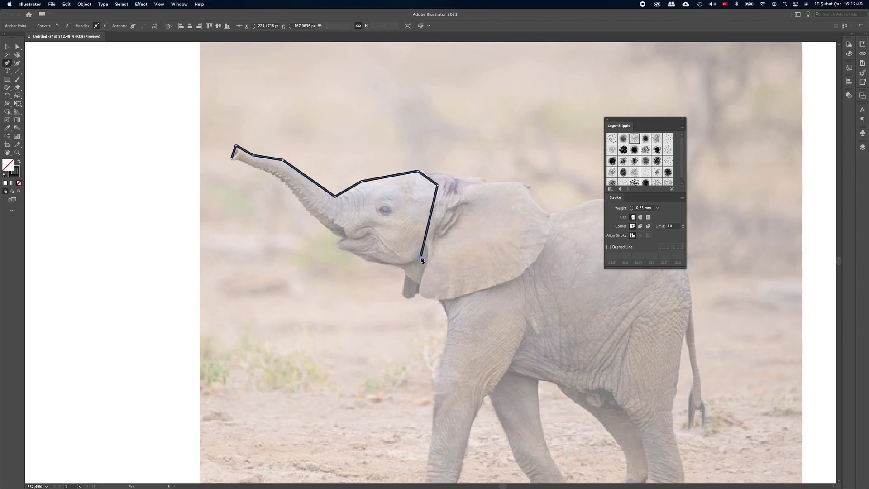
pyautogui.click(393, 264)
pyautogui.click(364, 260)
# Continue around the mouth and trunk underside, closing the outline at the trunk tip
pyautogui.click(336, 247)
pyautogui.click(347, 238)
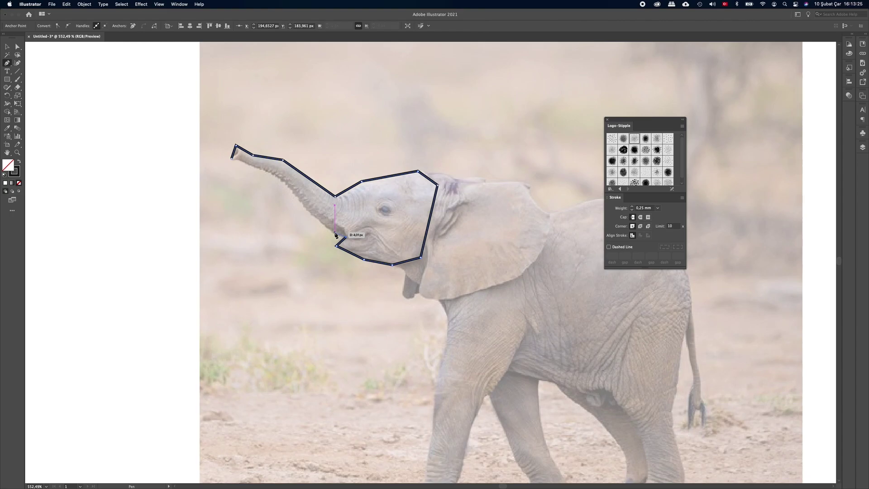
pyautogui.click(336, 234)
pyautogui.click(277, 176)
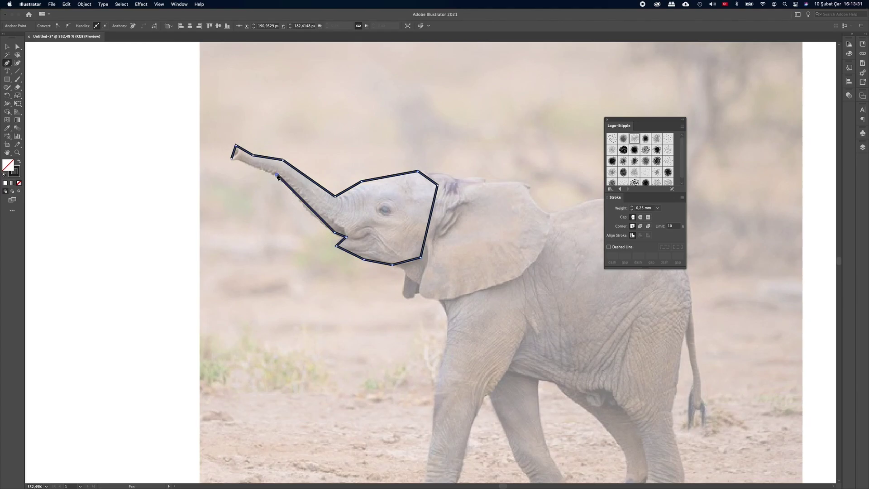
pyautogui.click(251, 165)
pyautogui.click(232, 158)
pyautogui.moveTo(404, 251); pyautogui.dragTo(328, 235)
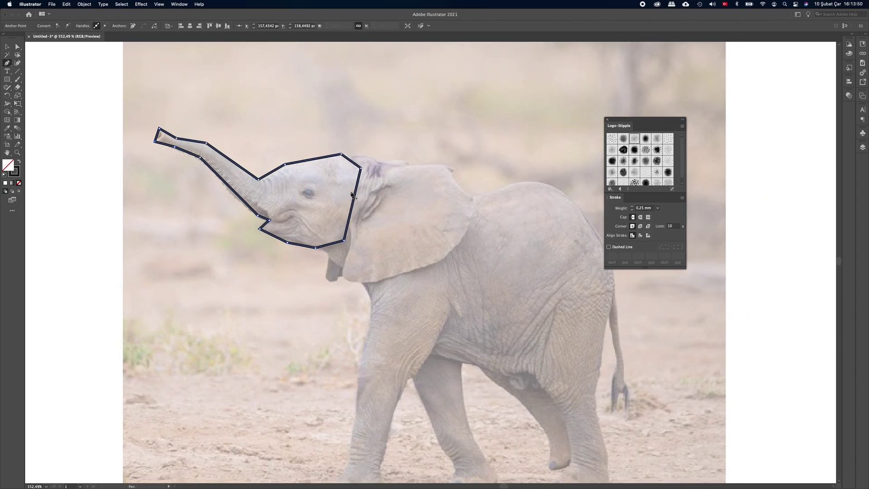
pyautogui.press('super')
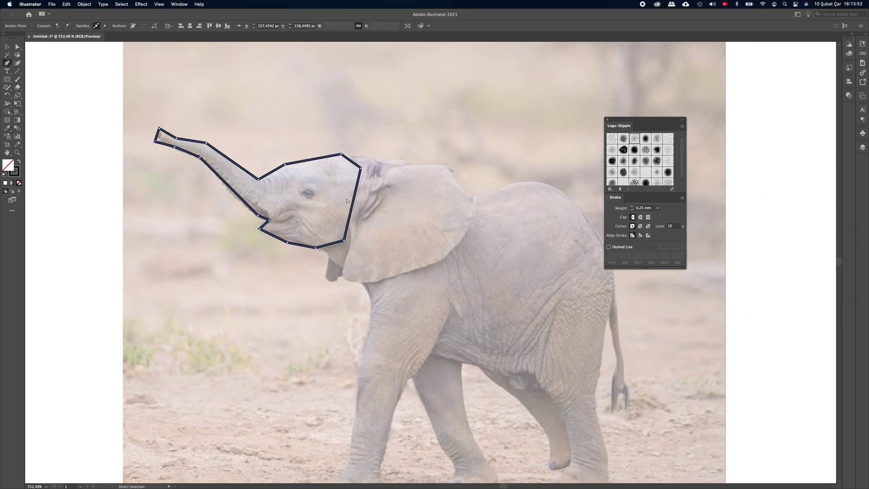
# Trace a closed straight-edged outline around the elephant's ear
pyautogui.keyDown('super'); pyautogui.click(347, 201); pyautogui.keyUp('super')
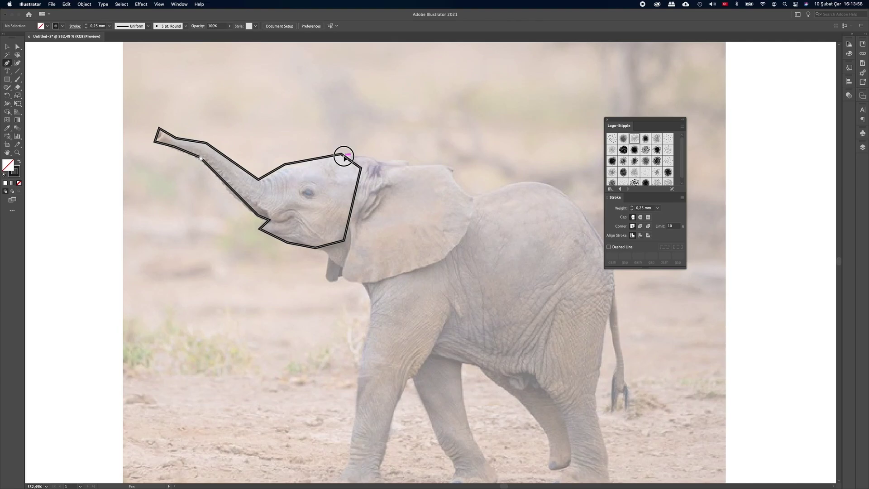
pyautogui.click(343, 155)
pyautogui.click(368, 156)
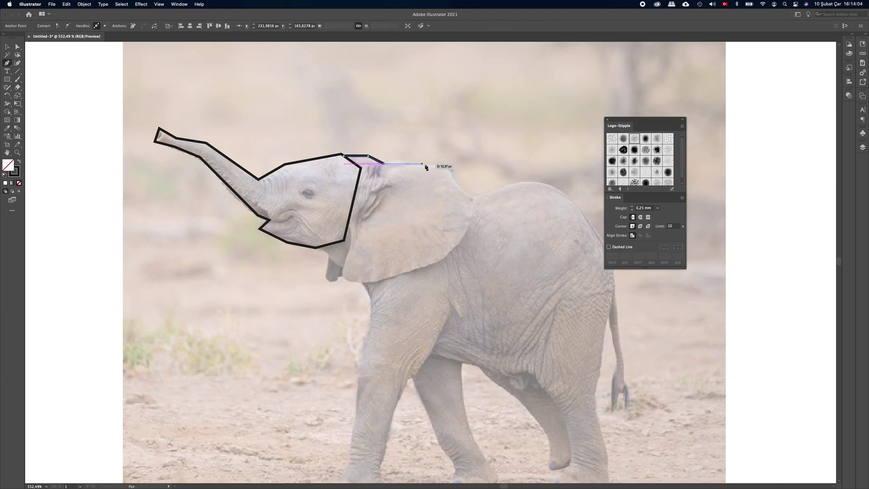
pyautogui.click(439, 161)
pyautogui.click(473, 189)
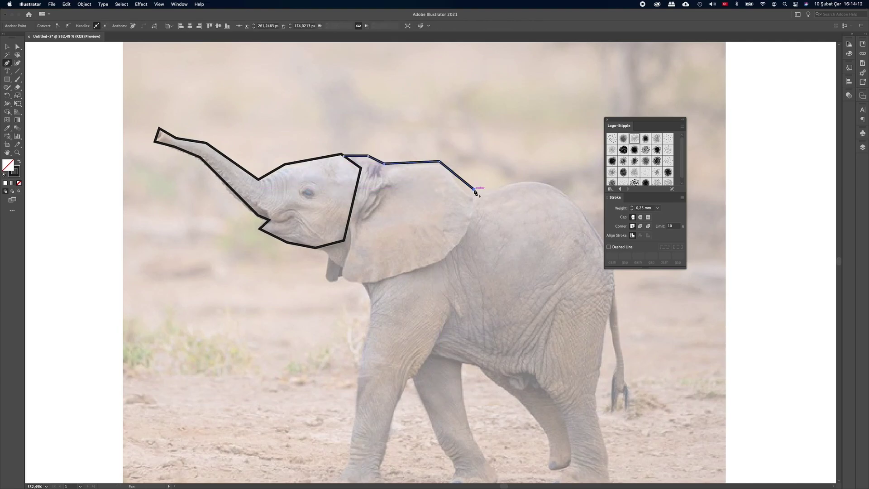
pyautogui.click(459, 246)
pyautogui.click(432, 267)
pyautogui.click(364, 283)
pyautogui.click(342, 279)
pyautogui.click(345, 252)
pyautogui.press('v')
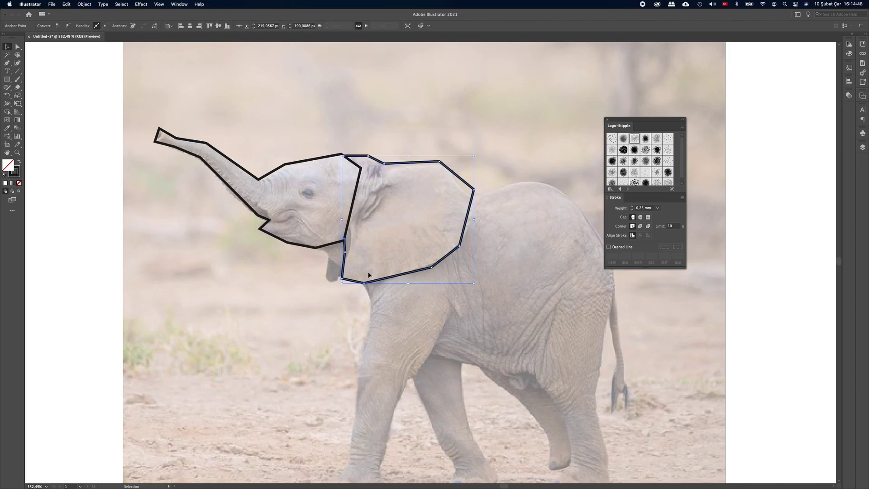
# Outline the back, rump and back leg down to the foot and across to the belly
pyautogui.scroll(-3, 369, 275)
pyautogui.press('p')
pyautogui.click(420, 114)
pyautogui.click(448, 109)
pyautogui.click(498, 110)
pyautogui.click(555, 146)
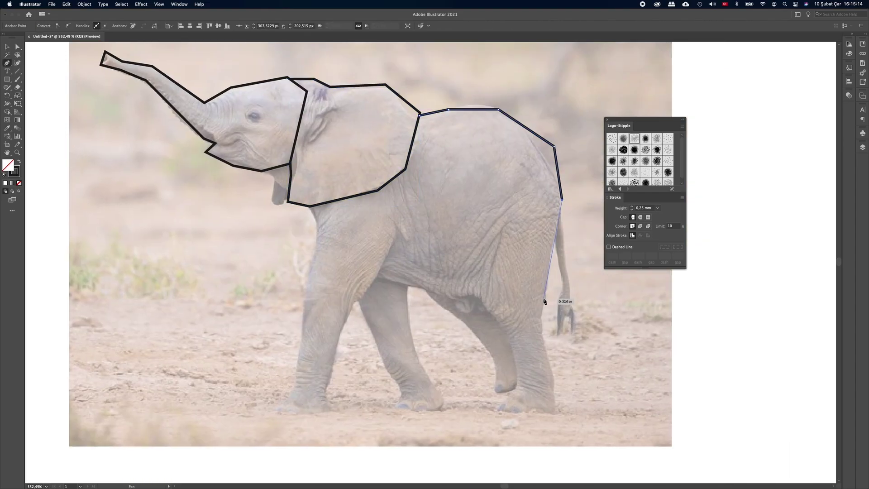
pyautogui.click(549, 285)
pyautogui.click(539, 318)
pyautogui.click(551, 364)
pyautogui.click(553, 412)
pyautogui.click(499, 412)
pyautogui.click(370, 284)
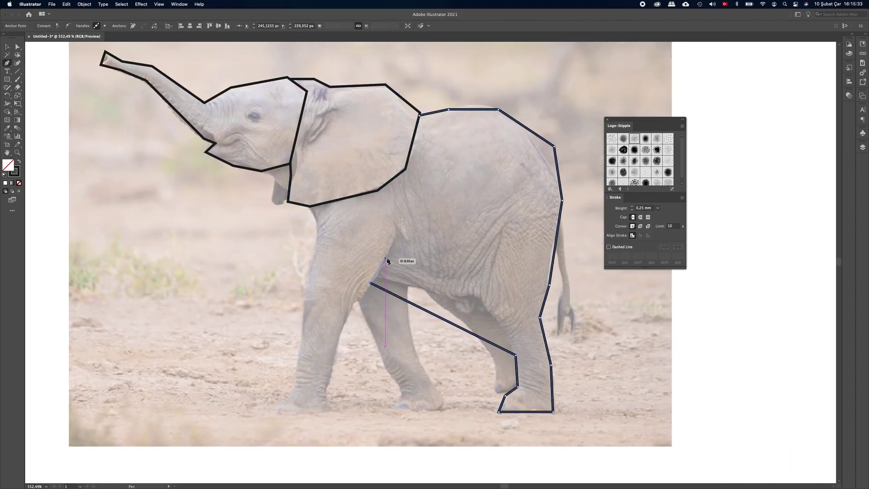
pyautogui.click(385, 258)
pyautogui.click(395, 223)
# Outline the near front leg and its foot
pyautogui.click(317, 206)
pyautogui.click(302, 290)
pyautogui.click(294, 390)
pyautogui.click(276, 411)
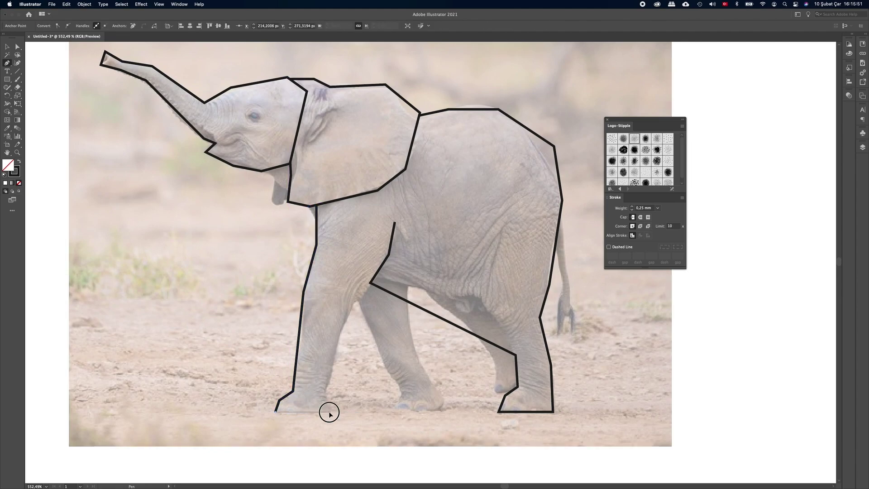
pyautogui.click(329, 412)
pyautogui.click(325, 390)
pyautogui.click(370, 283)
pyautogui.click(359, 296)
# Outline the far front leg and its foot as a closed path
pyautogui.click(378, 351)
pyautogui.click(399, 383)
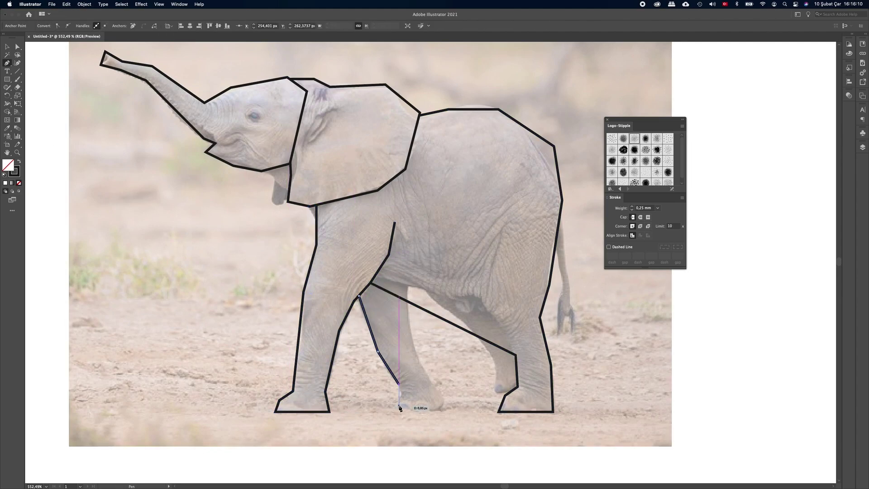
pyautogui.click(394, 412)
pyautogui.click(446, 412)
pyautogui.click(444, 397)
pyautogui.click(432, 383)
pyautogui.click(414, 347)
pyautogui.click(372, 285)
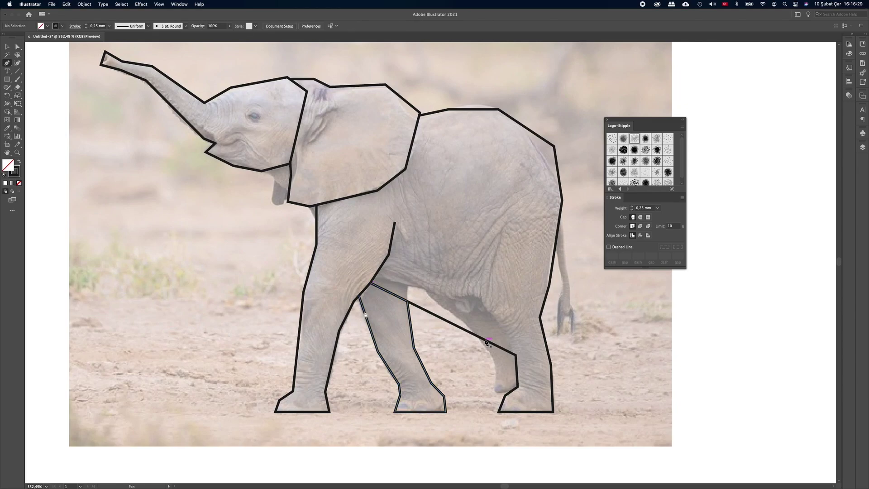
# Outline the hind leg and the tail as closed paths
pyautogui.click(482, 339)
pyautogui.click(494, 368)
pyautogui.click(484, 412)
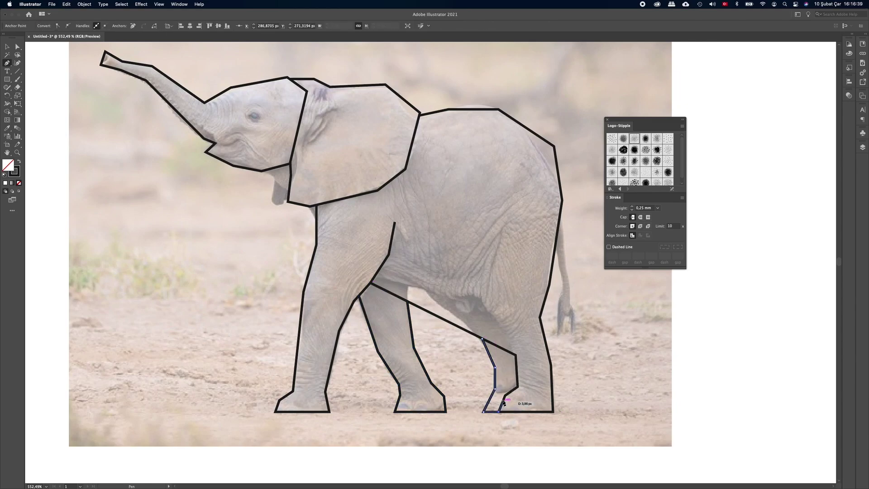
pyautogui.click(517, 387)
pyautogui.click(483, 338)
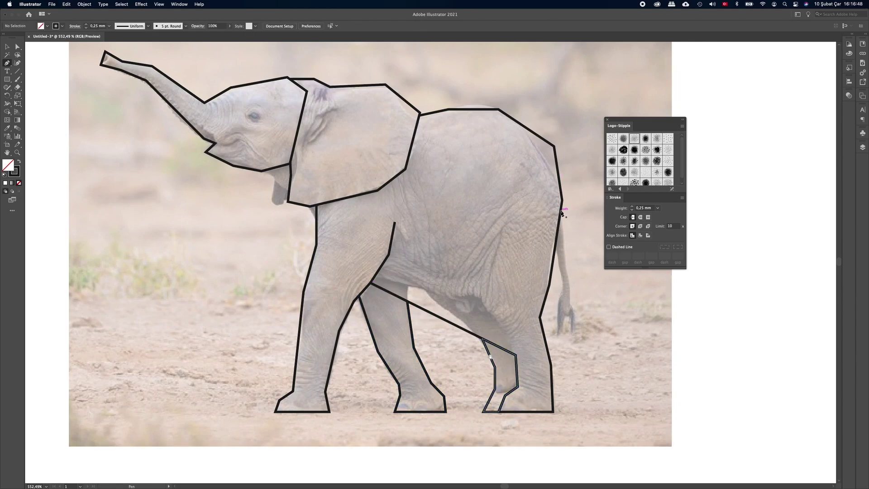
pyautogui.click(560, 208)
pyautogui.click(561, 276)
pyautogui.click(564, 307)
pyautogui.click(572, 307)
pyautogui.click(560, 208)
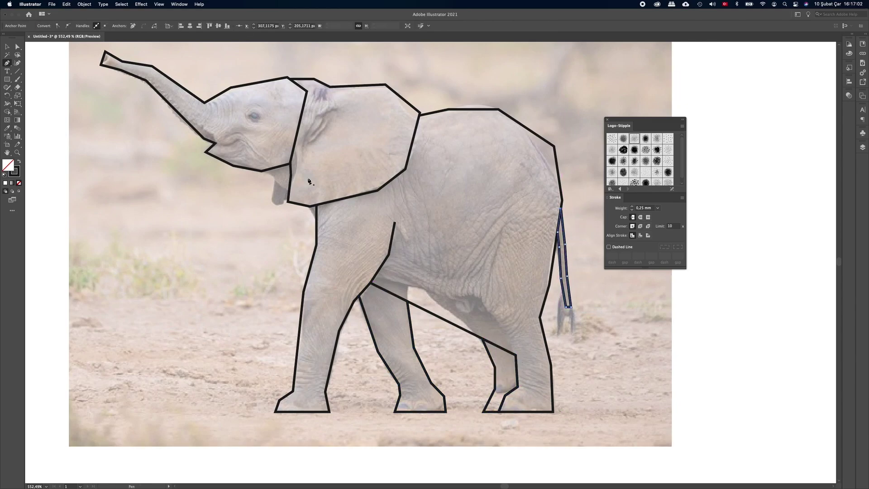
# Outline the open mouth and finish drawing
pyautogui.click(275, 169)
pyautogui.click(269, 212)
pyautogui.click(288, 201)
pyautogui.click(275, 169)
pyautogui.press('v')
pyautogui.click(328, 278)
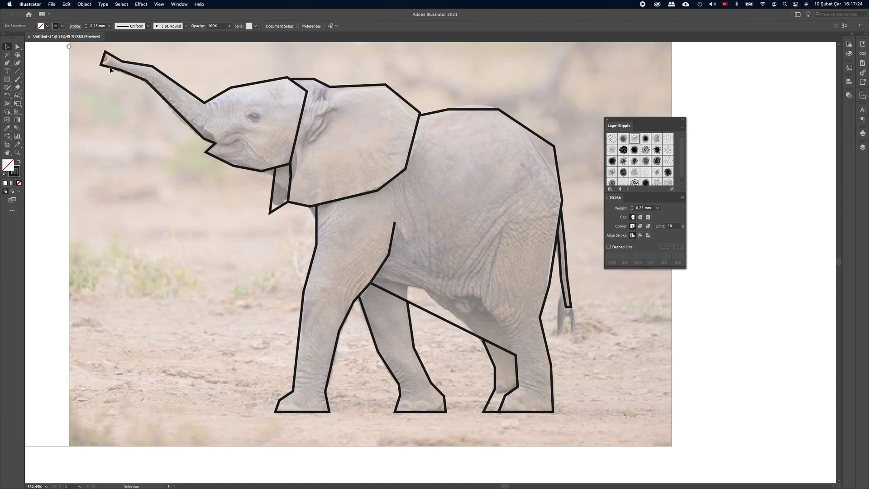
pyautogui.click(273, 190)
pyautogui.keyDown('shift'); pyautogui.click(564, 253); pyautogui.keyUp('shift')
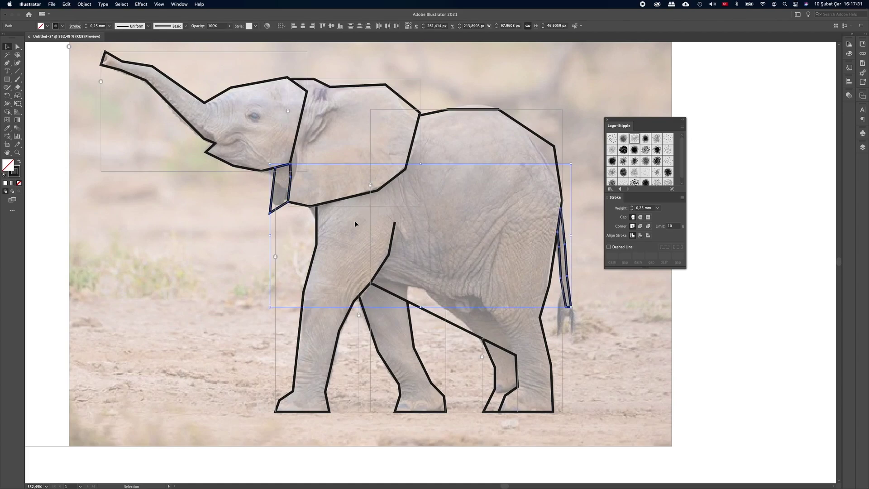
pyautogui.click(84, 5)
pyautogui.click(97, 64)
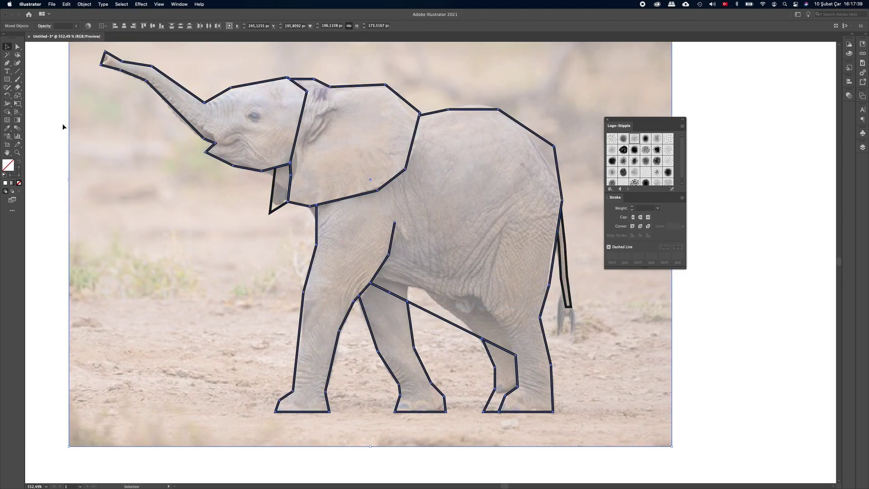
pyautogui.hotkey('ctrl', '7')
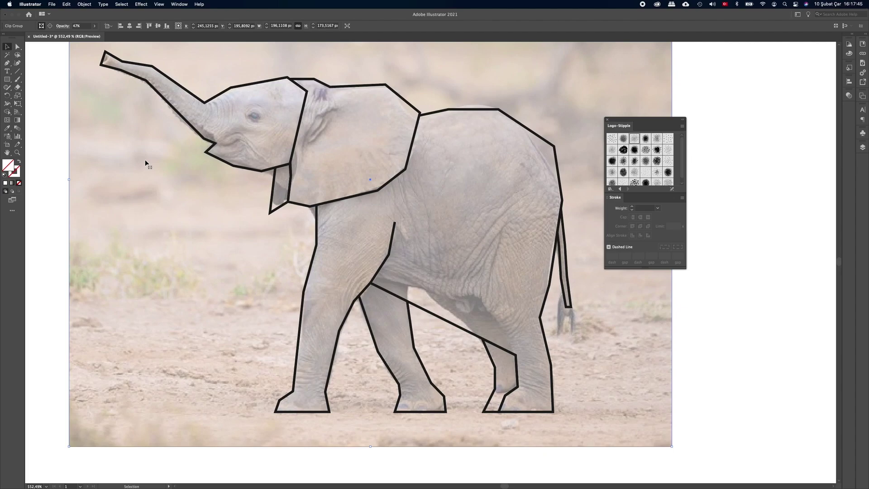
pyautogui.hotkey('ctrl', 'shift', 'a')
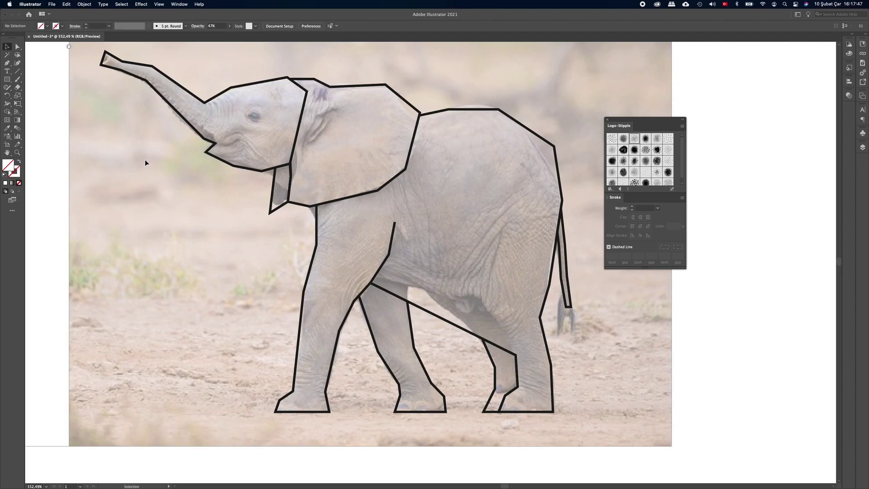
pyautogui.click(300, 205)
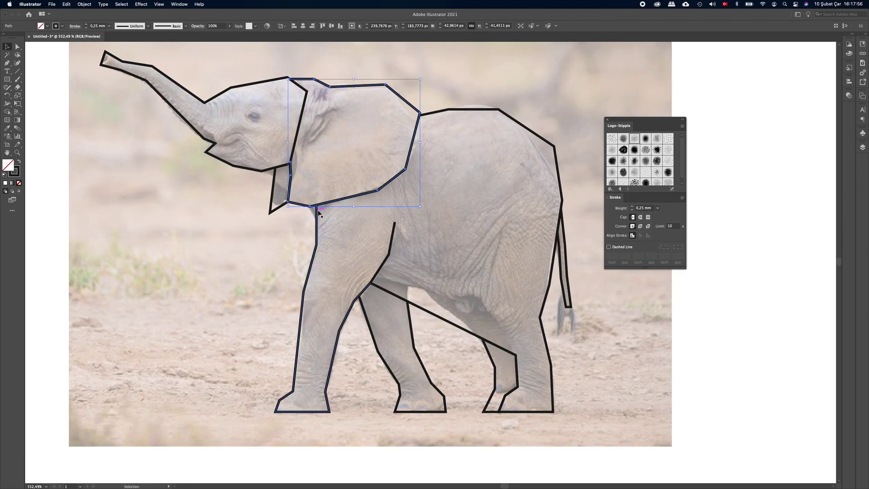
# Drag the ear's lower anchors down over the chest and shift its corner point toward the body
pyautogui.click(17, 46)
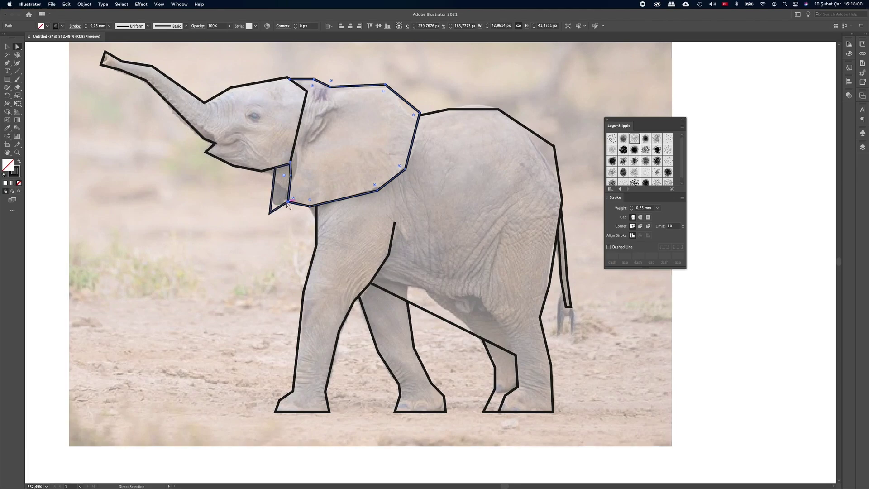
pyautogui.keyDown('shift'); pyautogui.click(317, 208); pyautogui.keyUp('shift')
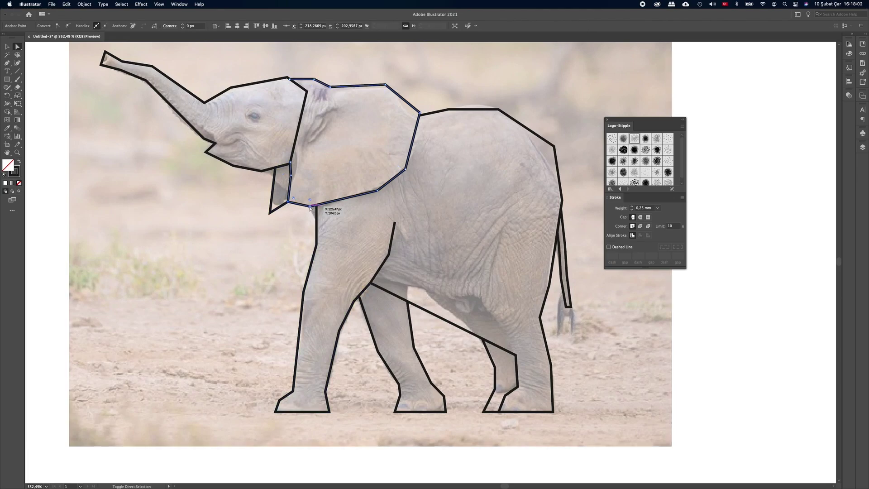
pyautogui.keyDown('shift'); pyautogui.click(378, 191); pyautogui.keyUp('shift')
pyautogui.keyDown('shift'); pyautogui.click(406, 168); pyautogui.keyUp('shift')
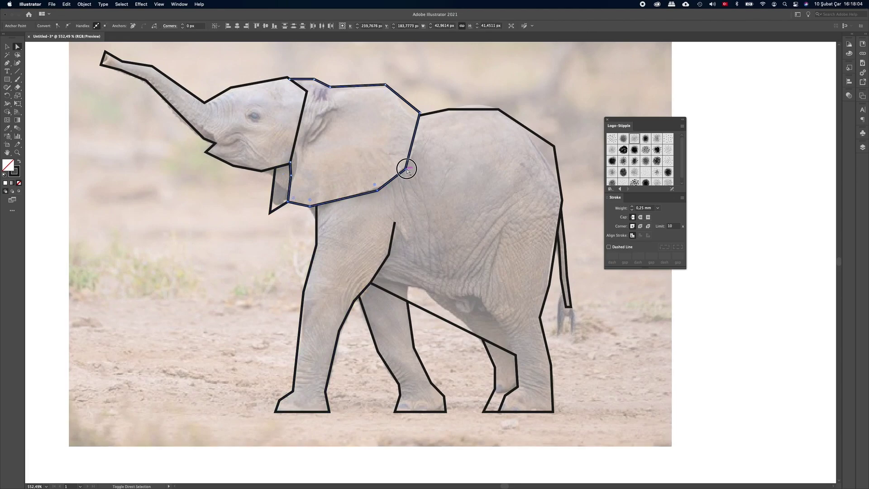
pyautogui.moveTo(392, 184); pyautogui.dragTo(392, 200)
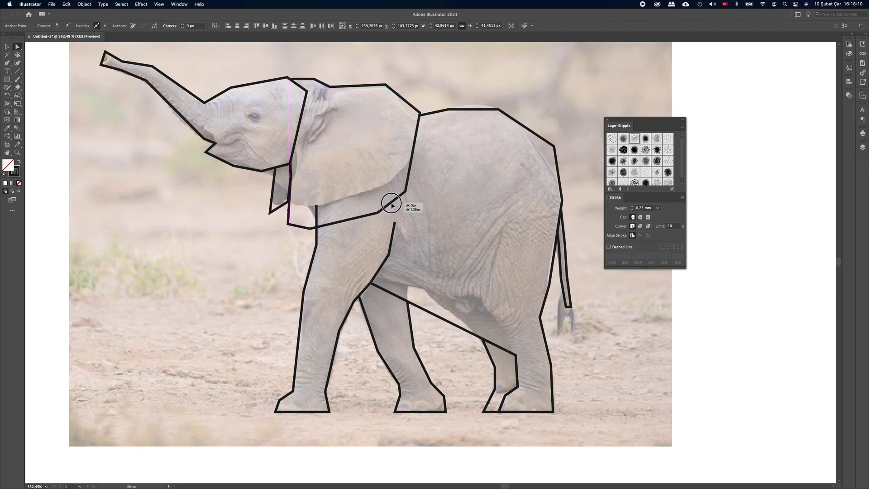
pyautogui.moveTo(392, 199); pyautogui.dragTo(391, 203)
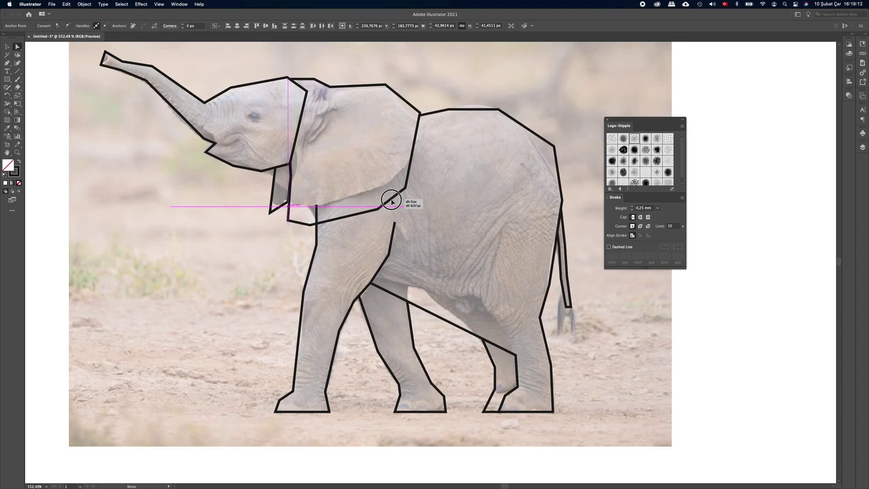
pyautogui.moveTo(421, 113); pyautogui.dragTo(432, 113)
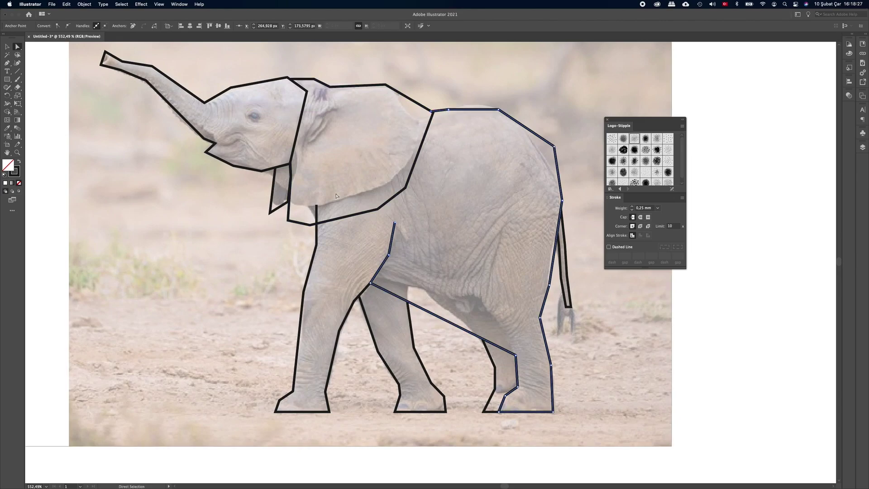
# Drag the front leg's top anchor down onto the ear's lower edge
pyautogui.keyDown('shift'); pyautogui.click(317, 210); pyautogui.keyUp('shift')
pyautogui.moveTo(317, 211); pyautogui.dragTo(318, 217)
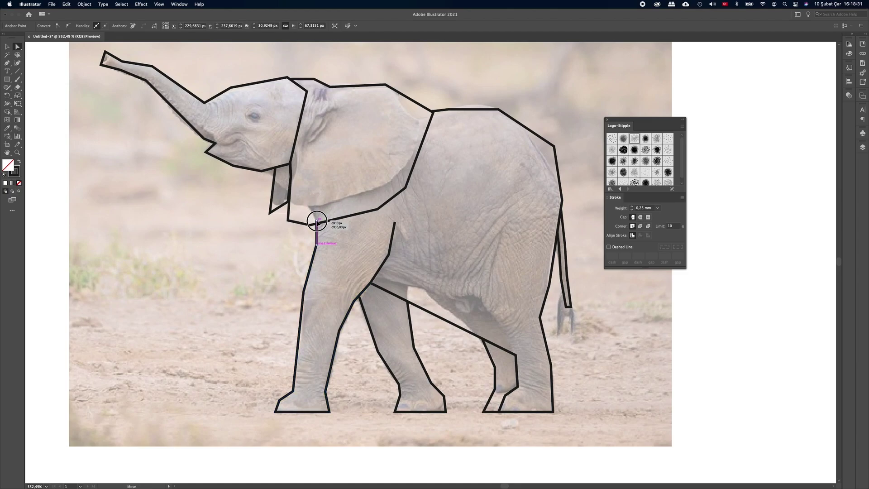
pyautogui.moveTo(318, 216); pyautogui.dragTo(316, 223)
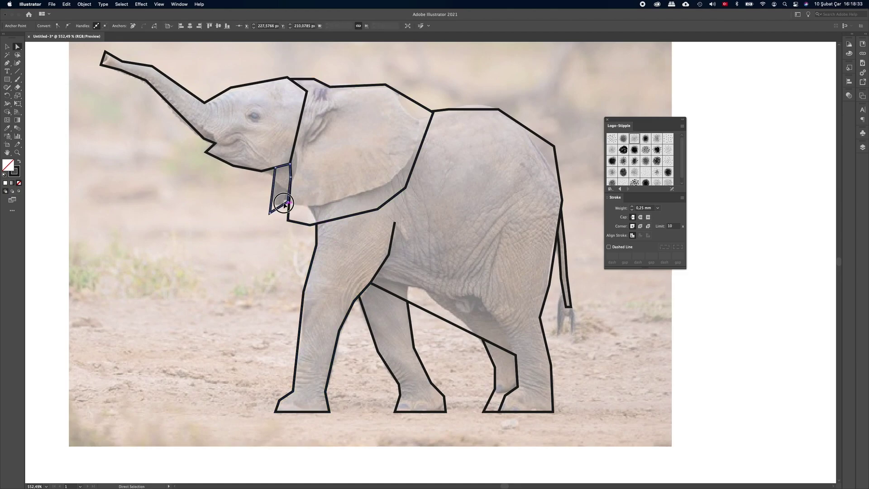
# Zoom in and pull the mouth outline's lower corner down to meet the chest
pyautogui.click(301, 192)
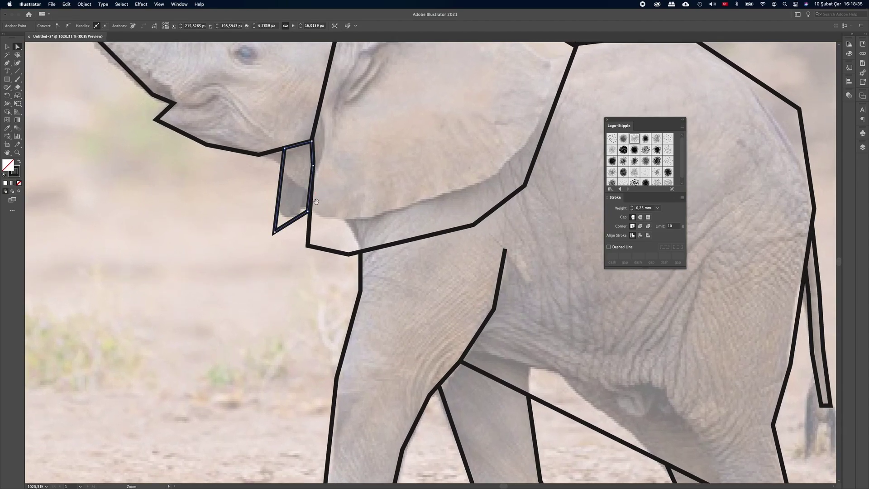
pyautogui.moveTo(307, 210); pyautogui.dragTo(308, 211)
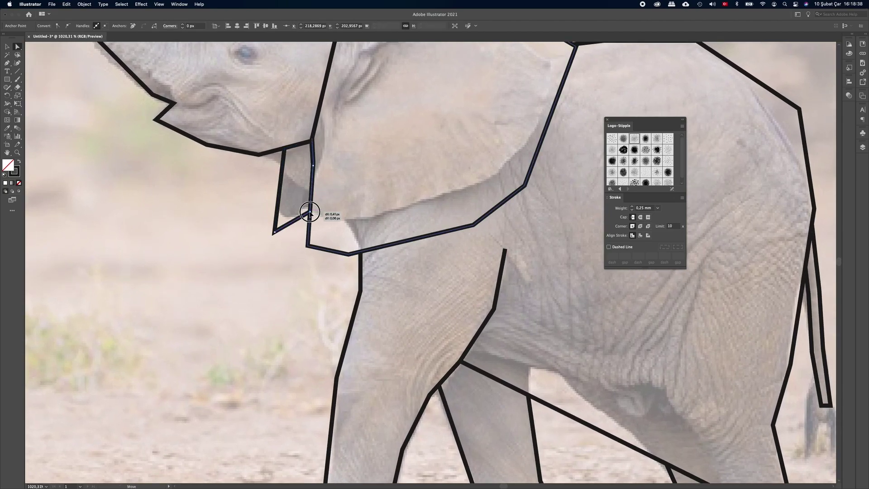
pyautogui.click(299, 222)
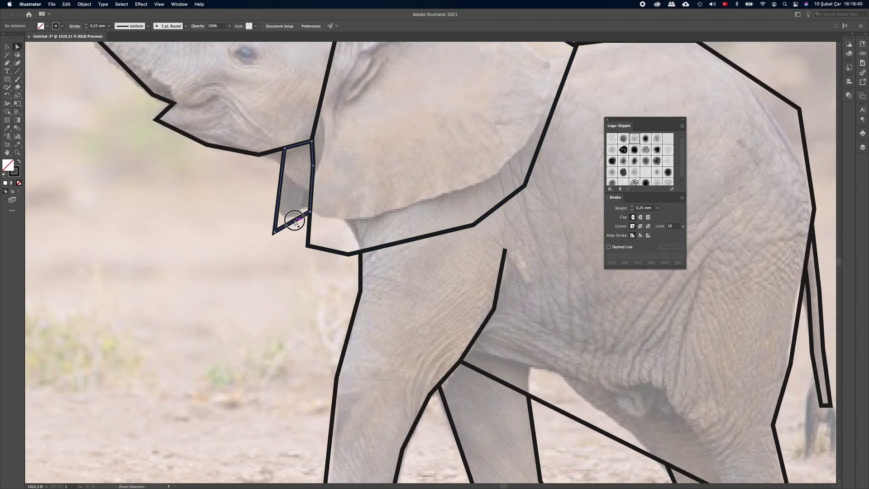
pyautogui.click(291, 221)
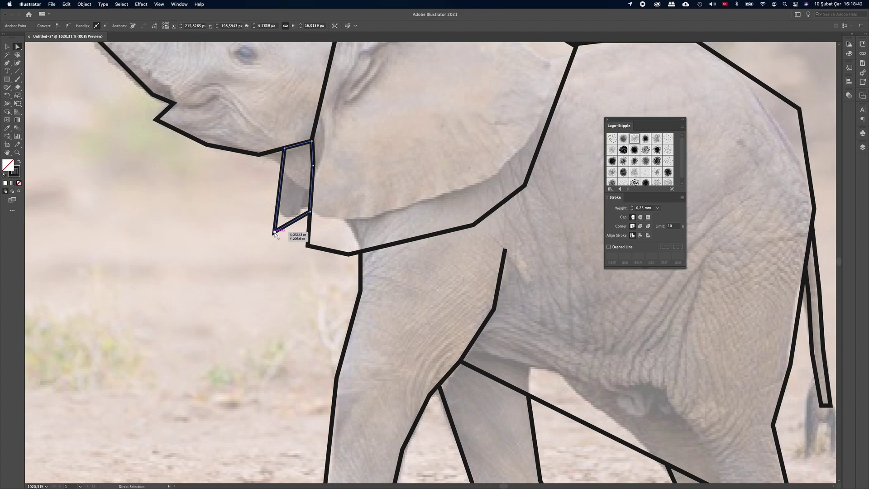
pyautogui.click(275, 232)
pyautogui.moveTo(309, 215); pyautogui.dragTo(308, 245)
# Zoom out and scroll to show the full elephant tracing, then select the faded photo's clip group
pyautogui.press('super+shift+a')
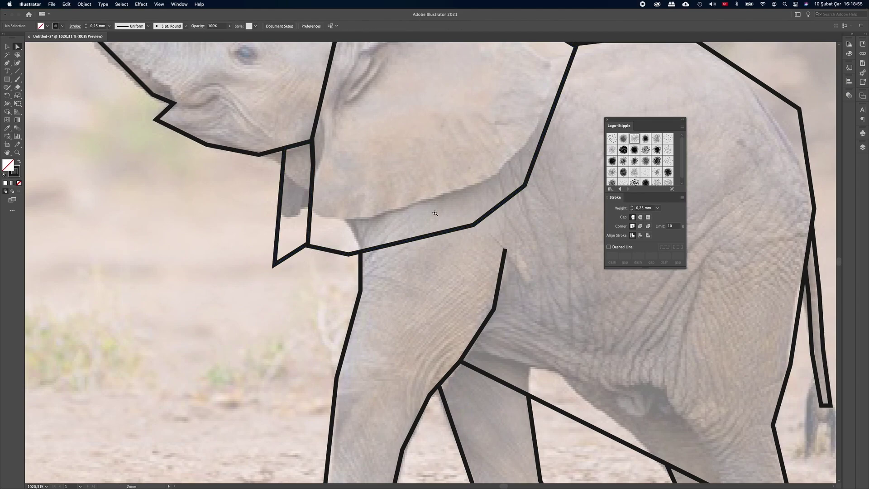
pyautogui.scroll(-5, 372, 211)
pyautogui.hscroll(3, 382, 204)
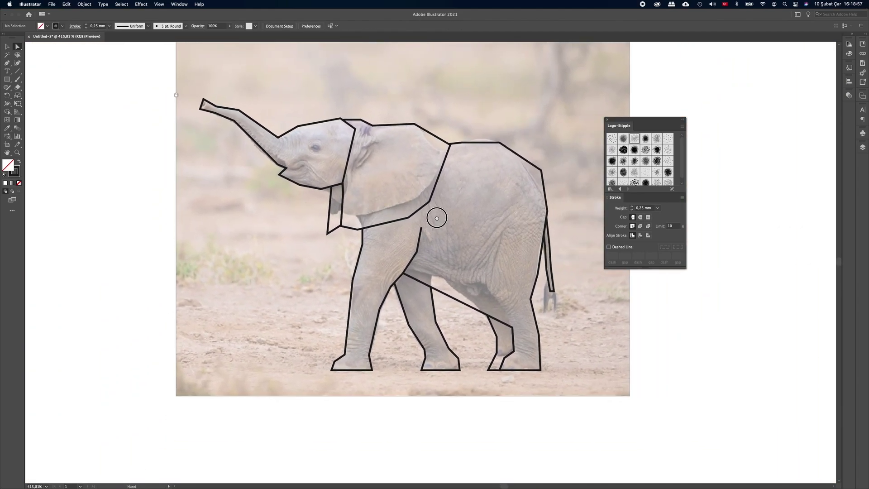
pyautogui.hscroll(2, 437, 215)
pyautogui.hscroll(2, 420, 211)
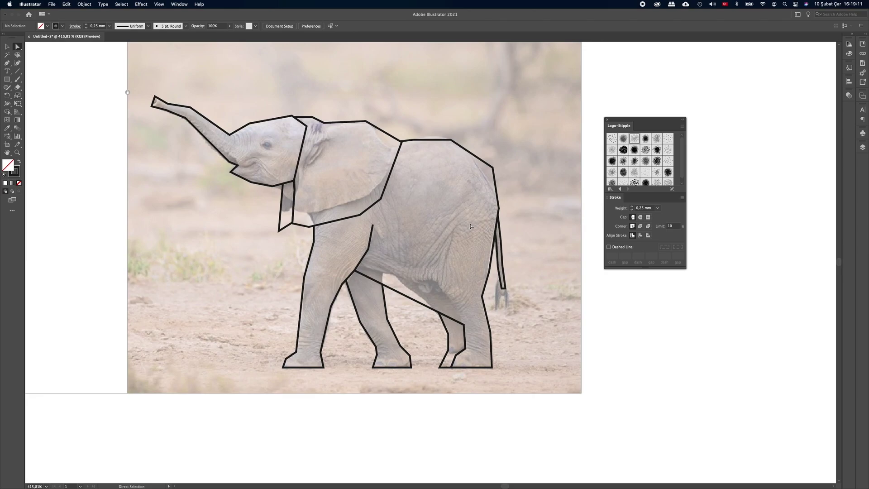
pyautogui.click(7, 46)
pyautogui.click(128, 92)
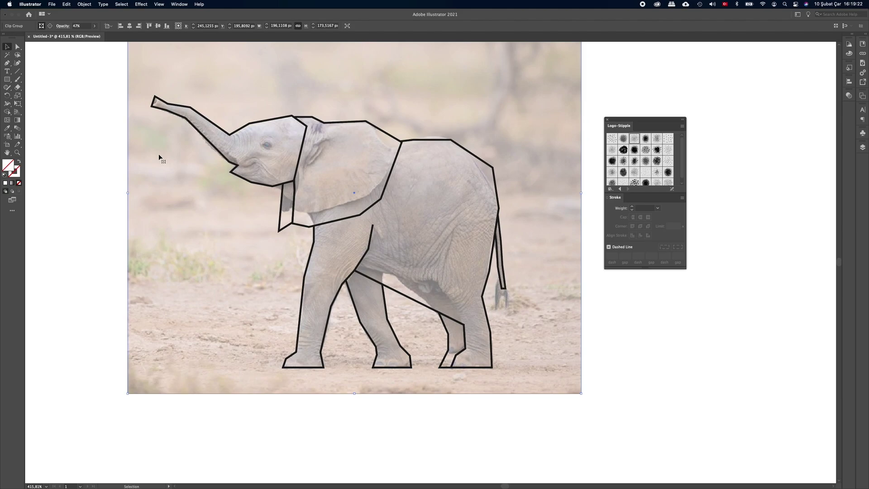
# Delete the reference photo and zoom in on the elephant's body and leg outlines
pyautogui.press('BackSpace')
pyautogui.press('z')
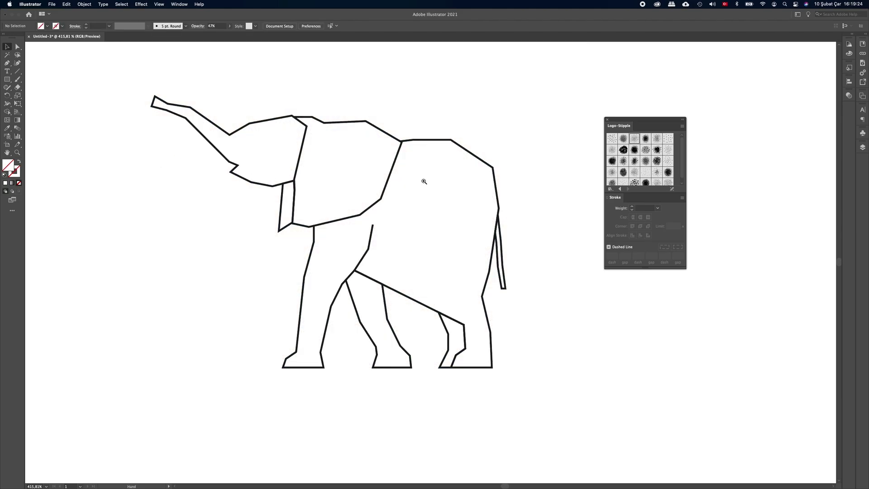
pyautogui.moveTo(419, 181); pyautogui.dragTo(290, 180)
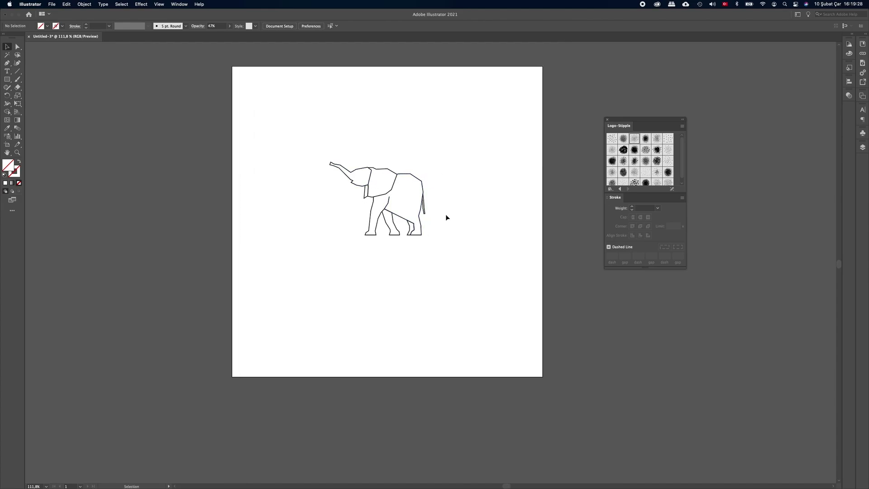
pyautogui.press('z')
pyautogui.moveTo(399, 190); pyautogui.dragTo(409, 192)
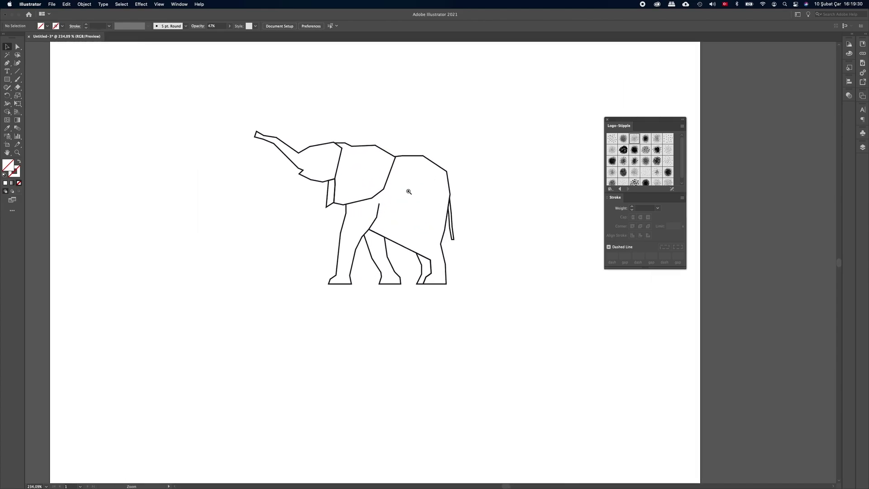
pyautogui.scroll(1, 427, 197)
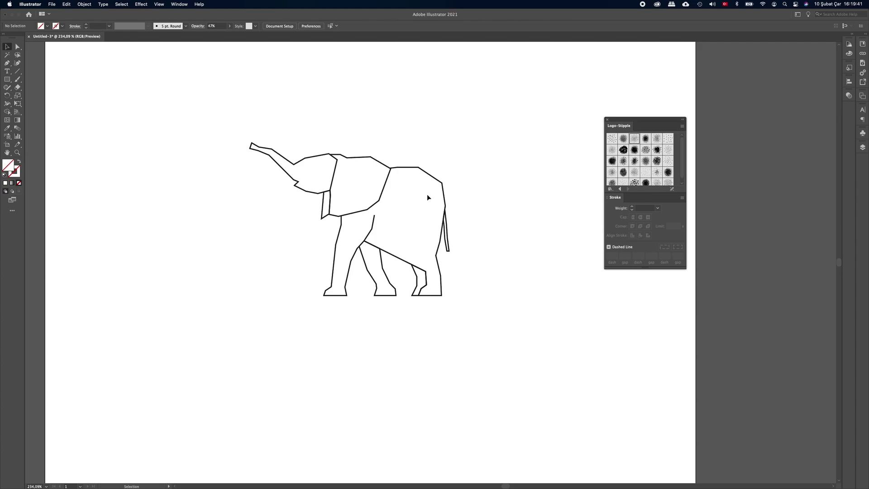
pyautogui.click(439, 246)
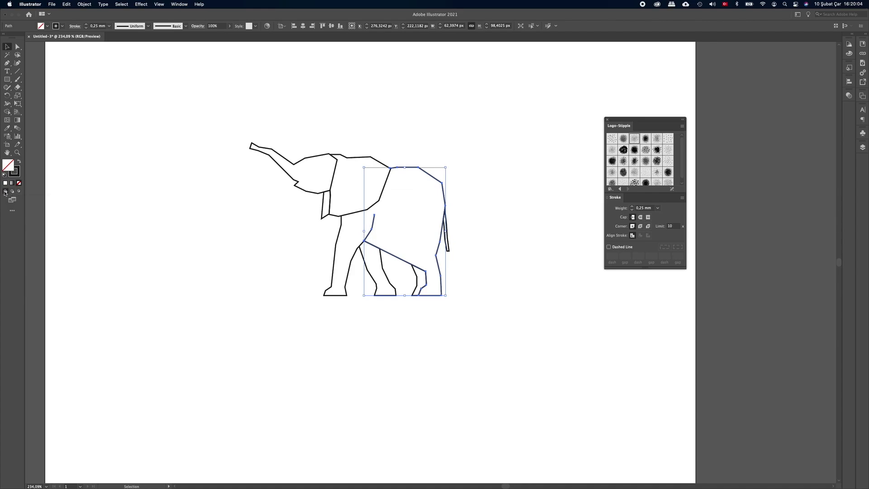
pyautogui.click(6, 192)
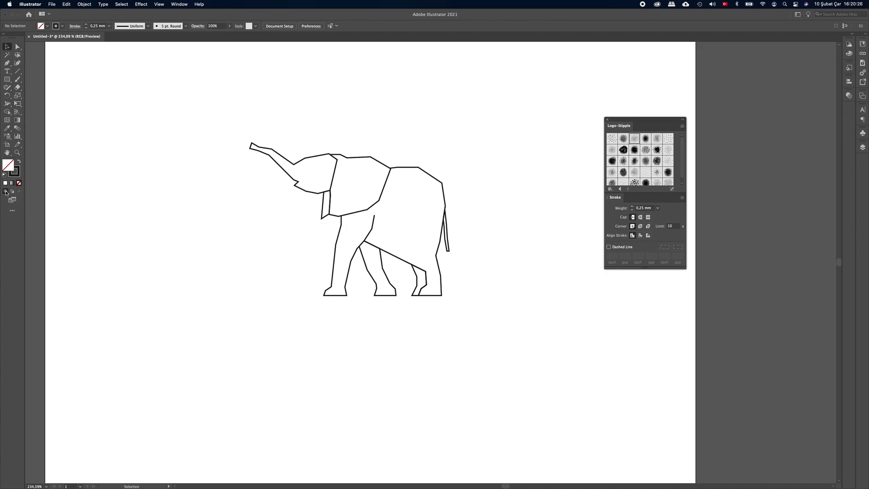
# Draw two overlapping rectangles, fill the front one red, and move the pair up-left
pyautogui.click(8, 79)
pyautogui.moveTo(129, 168); pyautogui.dragTo(191, 241)
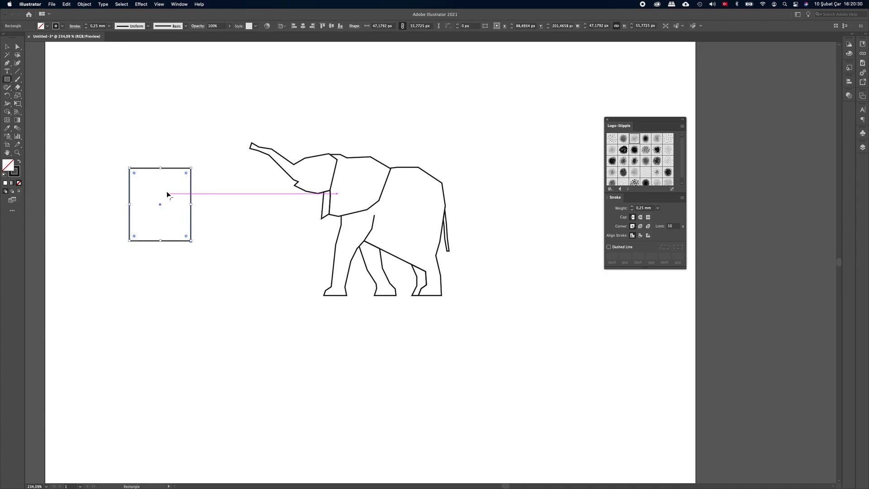
pyautogui.moveTo(163, 187); pyautogui.dragTo(216, 260)
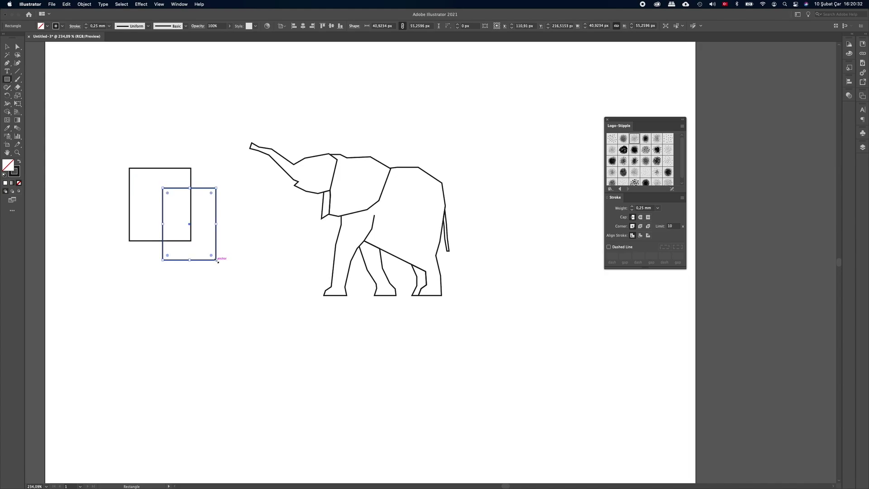
pyautogui.press('v')
pyautogui.click(47, 27)
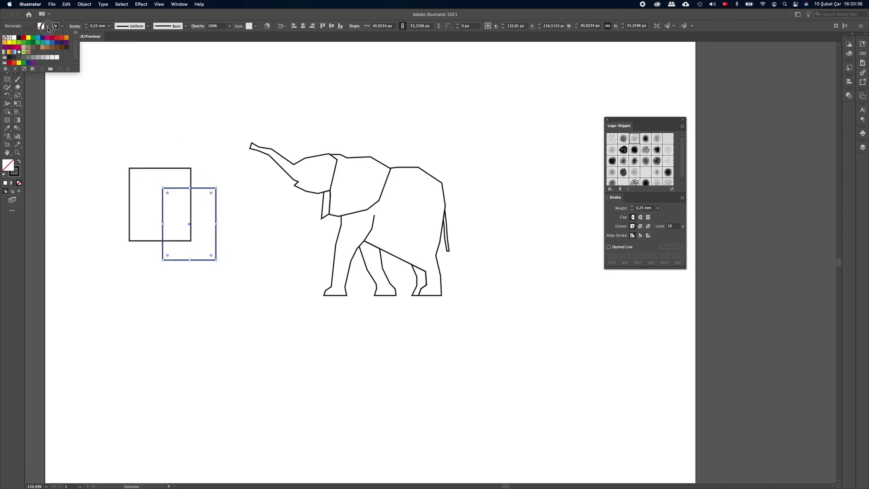
pyautogui.click(23, 38)
pyautogui.click(181, 126)
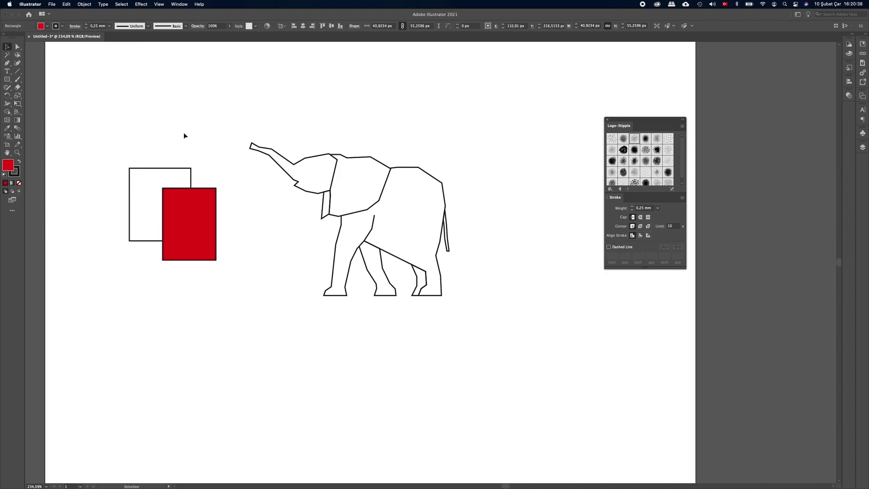
pyautogui.moveTo(191, 140)
pyautogui.mouseDown()
pyautogui.moveTo(188, 217)
pyautogui.moveTo(131, 122)
pyautogui.mouseUp()
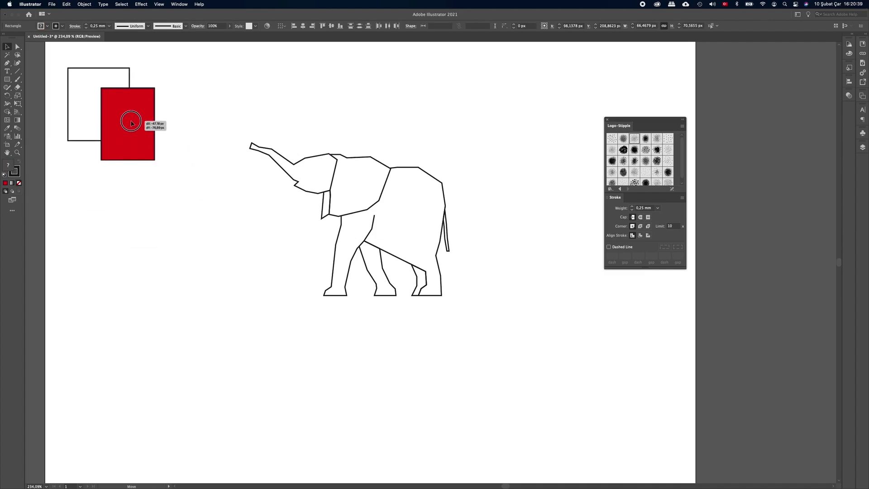
pyautogui.click(129, 256)
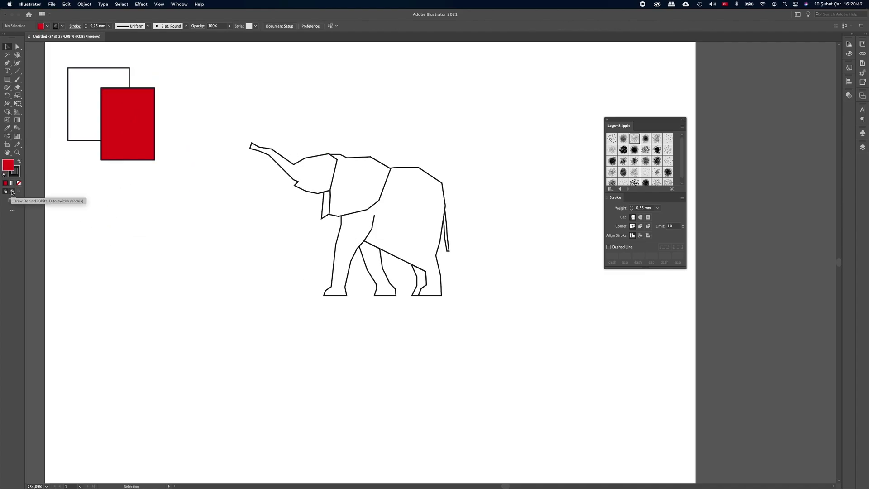
# In Draw Behind mode, draw a red rectangle with a black-filled rectangle behind it
pyautogui.click(12, 192)
pyautogui.click(6, 79)
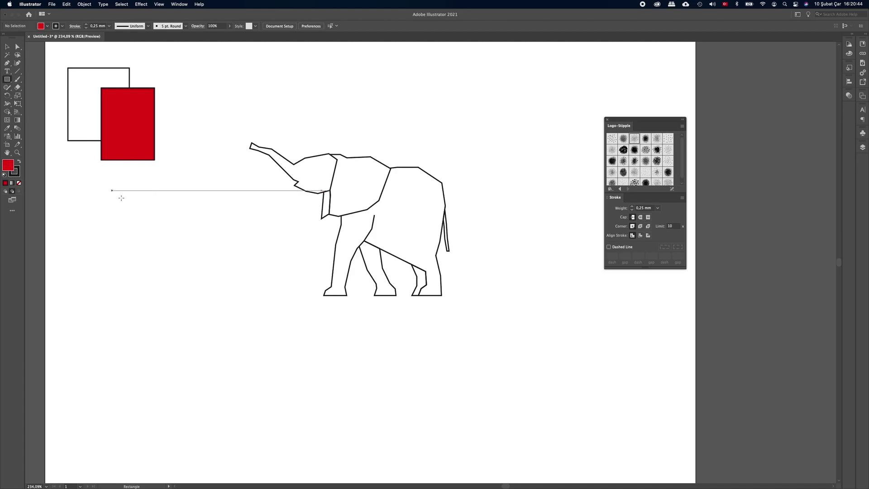
pyautogui.moveTo(154, 198); pyautogui.dragTo(220, 289)
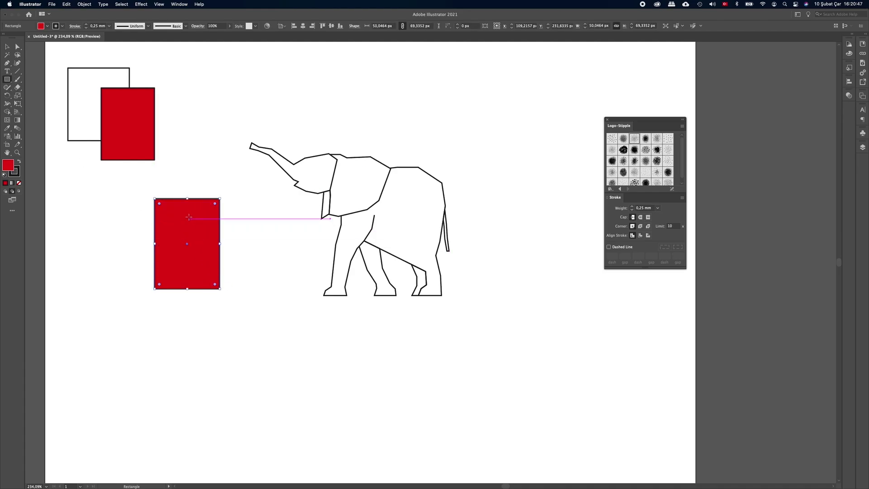
pyautogui.moveTo(187, 212); pyautogui.dragTo(250, 312)
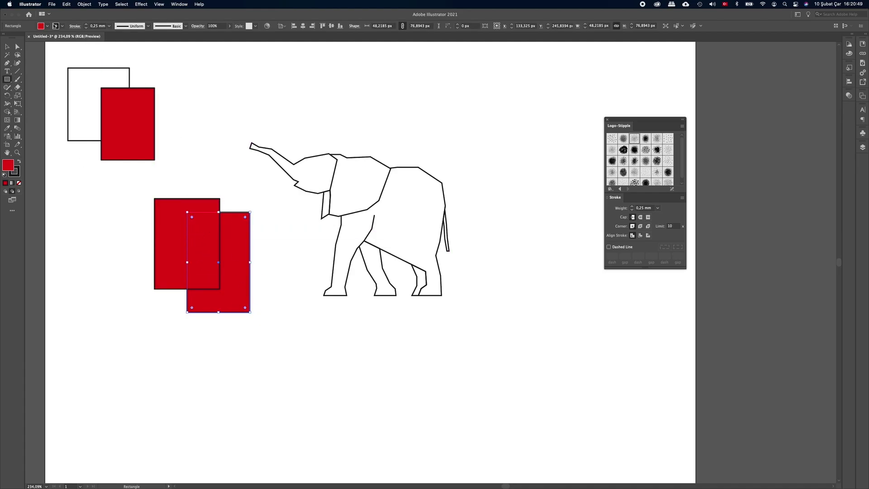
pyautogui.click(47, 25)
pyautogui.click(18, 38)
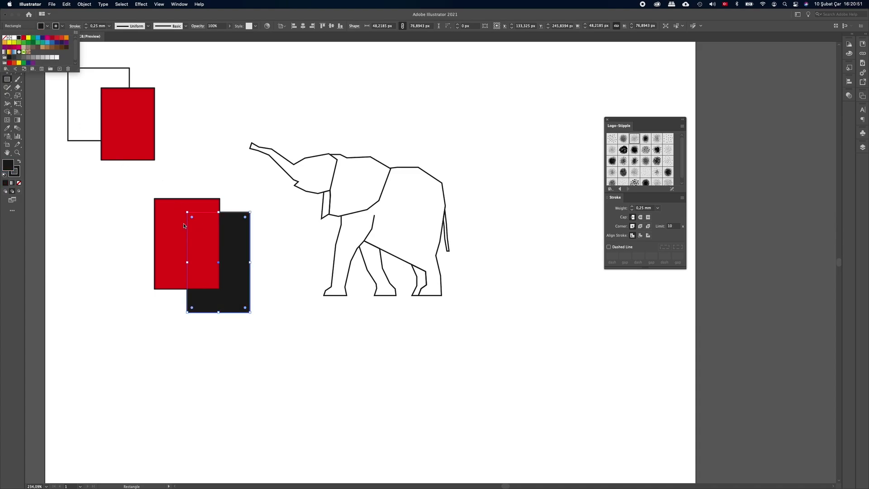
# Try Draw Inside, return to Draw Normal, delete a stray test rectangle, and select all samples
pyautogui.click(19, 192)
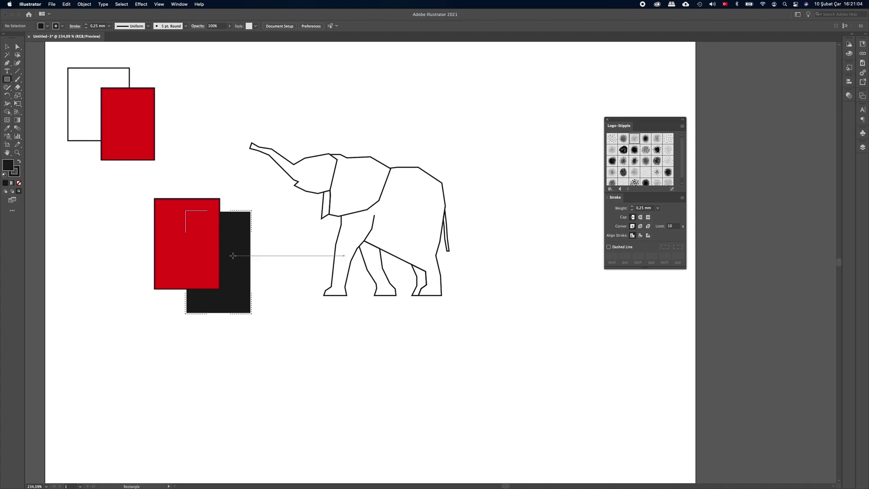
pyautogui.click(5, 191)
pyautogui.moveTo(52, 51); pyautogui.dragTo(95, 101)
pyautogui.press('Delete')
pyautogui.press('v')
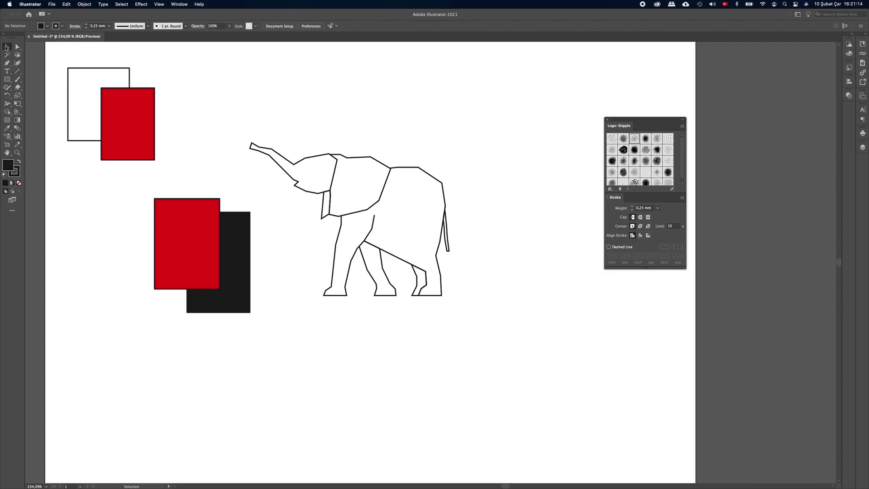
pyautogui.moveTo(66, 57); pyautogui.dragTo(229, 303)
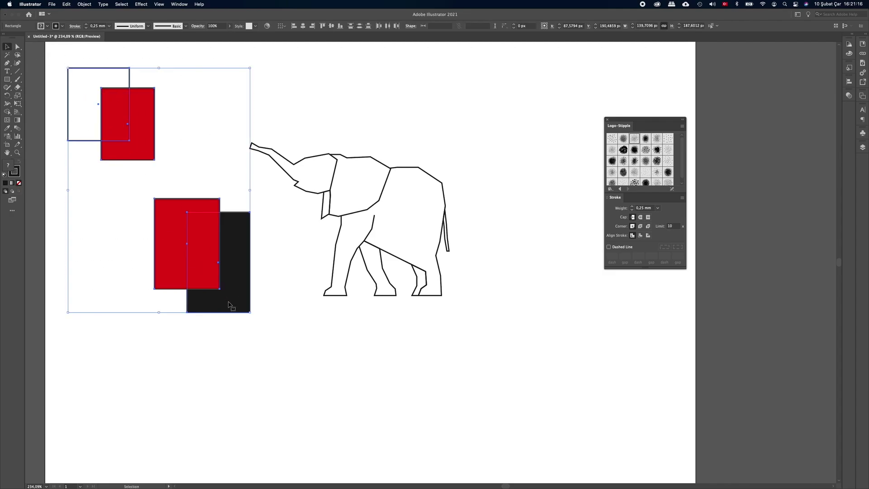
# Delete the rectangles, apply Draw Inside to the elephant's body-and-back-leg path, and choose the Paintbrush
pyautogui.press('Delete')
pyautogui.hscroll(2, 352, 275)
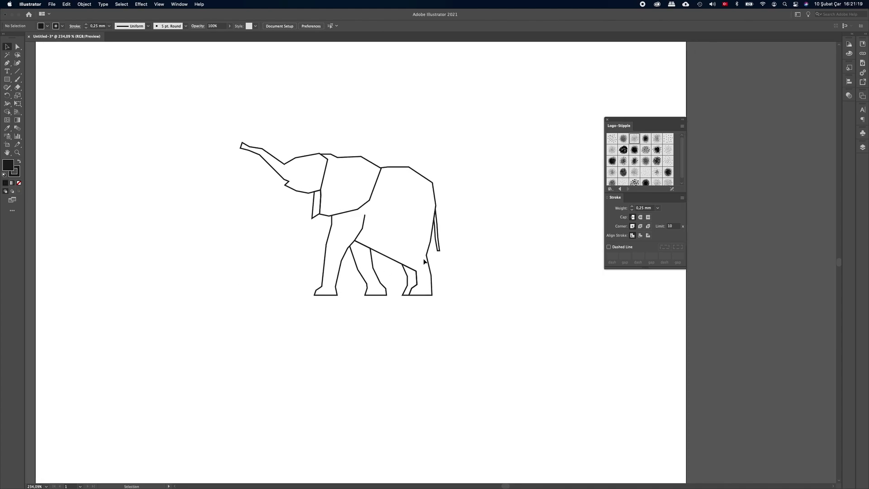
pyautogui.click(427, 262)
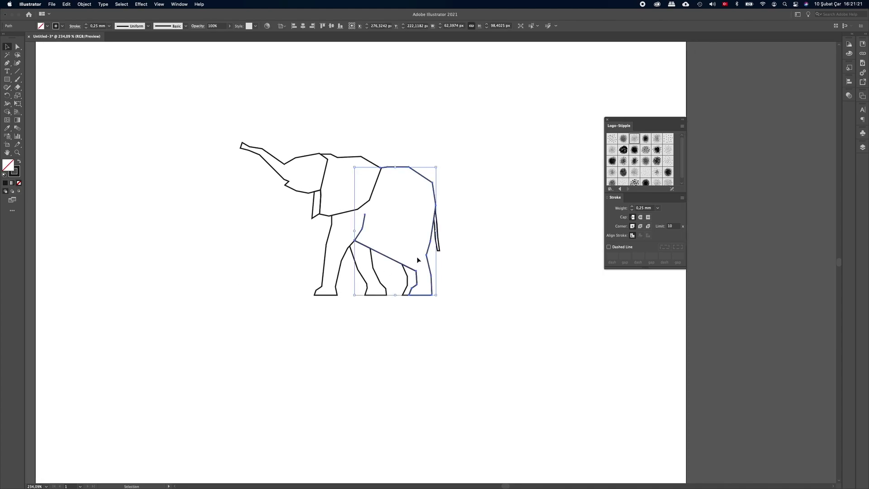
pyautogui.click(19, 192)
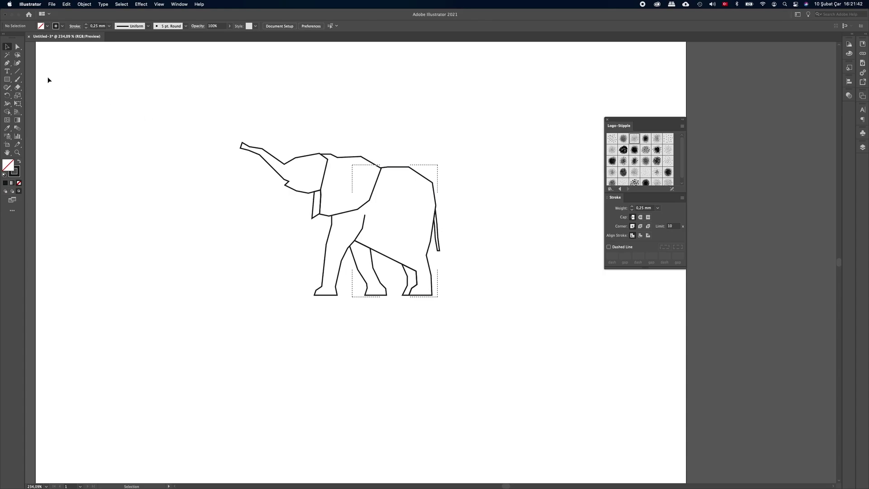
pyautogui.click(19, 79)
# Choose Stipple Shading Brush 3, test and undo a stroke, and set stroke weight to 0.1 mm
pyautogui.click(635, 140)
pyautogui.moveTo(419, 209); pyautogui.dragTo(439, 213)
pyautogui.press('super+z')
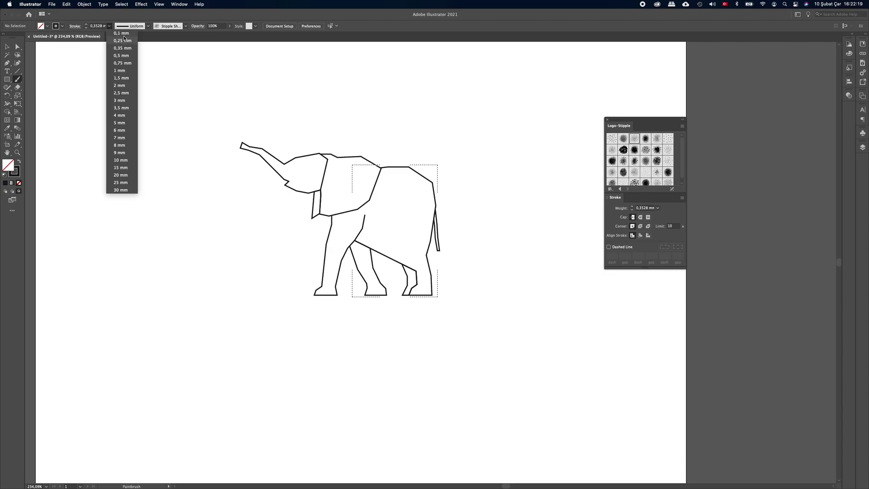
pyautogui.click(121, 34)
# Stipple along the bottom of the back foot and up the elephant's rear edge to the back
pyautogui.moveTo(427, 286); pyautogui.dragTo(424, 292)
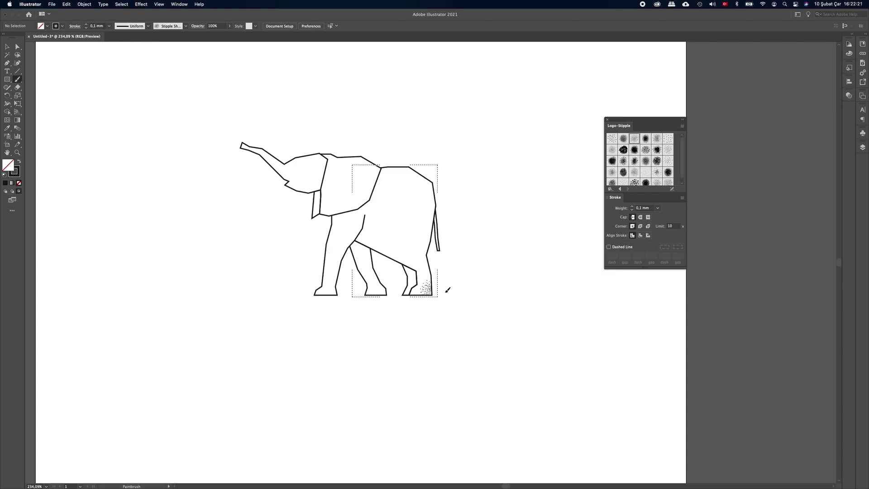
pyautogui.hotkey('ctrl', 'z')
pyautogui.moveTo(437, 295)
pyautogui.mouseDown()
pyautogui.moveTo(412, 299)
pyautogui.moveTo(433, 295)
pyautogui.moveTo(446, 241)
pyautogui.mouseUp()
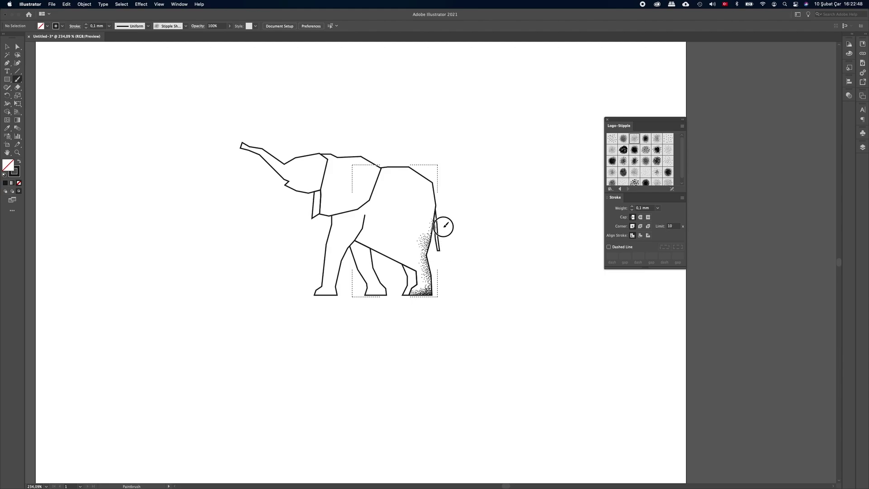
pyautogui.moveTo(442, 225)
pyautogui.mouseDown()
pyautogui.moveTo(454, 191)
pyautogui.moveTo(408, 162)
pyautogui.mouseUp()
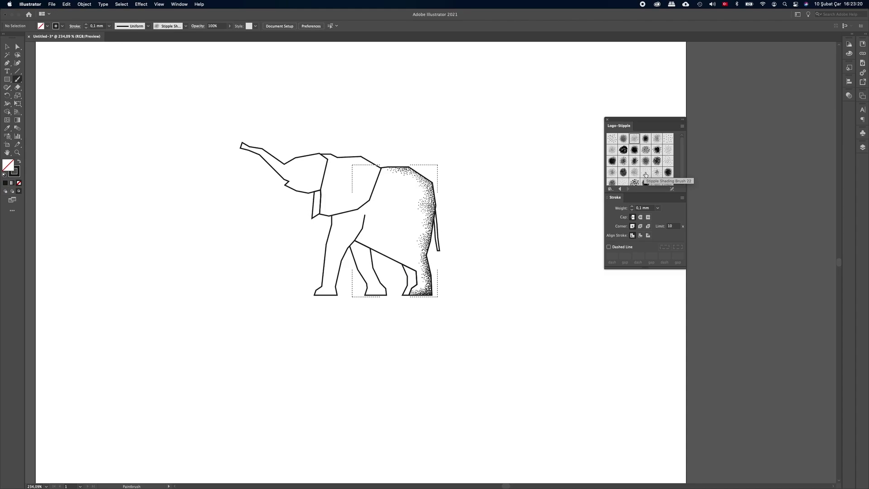
# With a lighter stipple brush, dot the rear body, tail area and lower rear leg
pyautogui.click(645, 174)
pyautogui.moveTo(424, 215)
pyautogui.mouseDown()
pyautogui.moveTo(414, 197)
pyautogui.moveTo(435, 187)
pyautogui.mouseUp()
pyautogui.moveTo(423, 218); pyautogui.dragTo(428, 222)
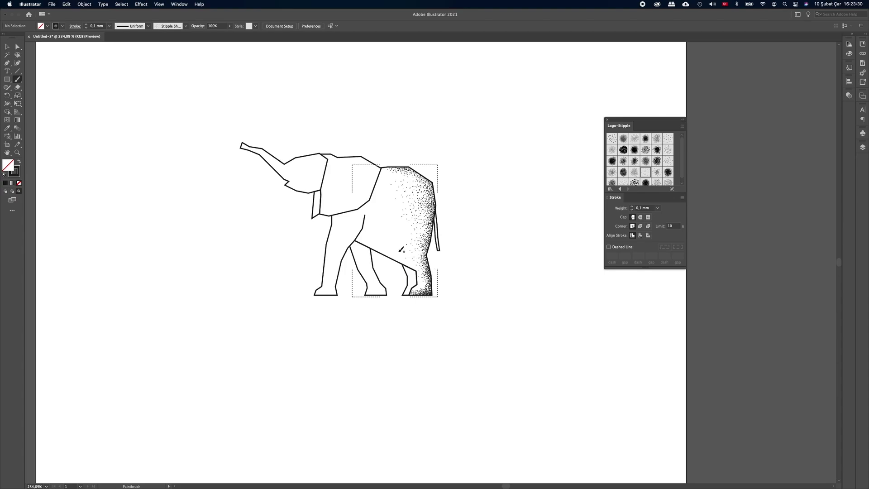
pyautogui.moveTo(421, 231); pyautogui.dragTo(414, 222)
pyautogui.moveTo(395, 186); pyautogui.dragTo(392, 182)
pyautogui.moveTo(397, 213)
pyautogui.mouseDown()
pyautogui.moveTo(390, 237)
pyautogui.moveTo(428, 283)
pyautogui.mouseUp()
pyautogui.moveTo(414, 264); pyautogui.dragTo(428, 283)
# Switch stipple brushes and stipple along the elephant's belly line
pyautogui.click(636, 141)
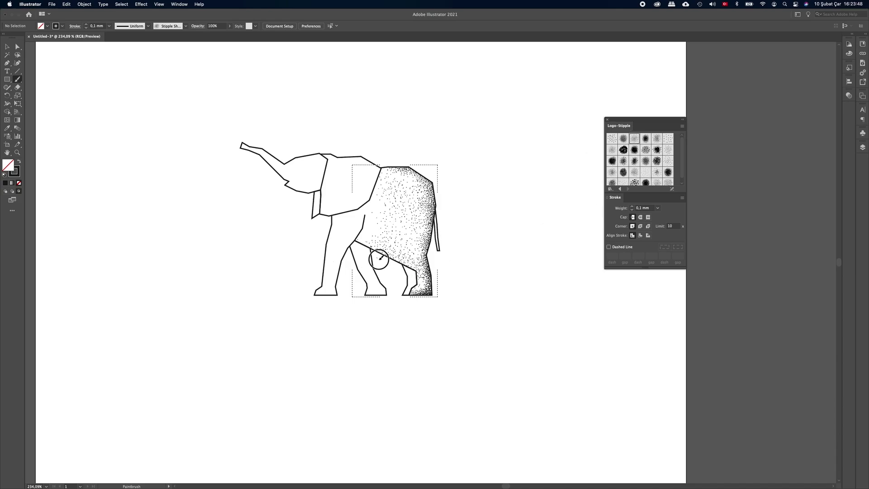
pyautogui.moveTo(391, 258)
pyautogui.mouseDown()
pyautogui.moveTo(380, 262)
pyautogui.moveTo(388, 262)
pyautogui.mouseUp()
pyautogui.moveTo(369, 251)
pyautogui.mouseDown()
pyautogui.moveTo(376, 254)
pyautogui.moveTo(360, 241)
pyautogui.mouseUp()
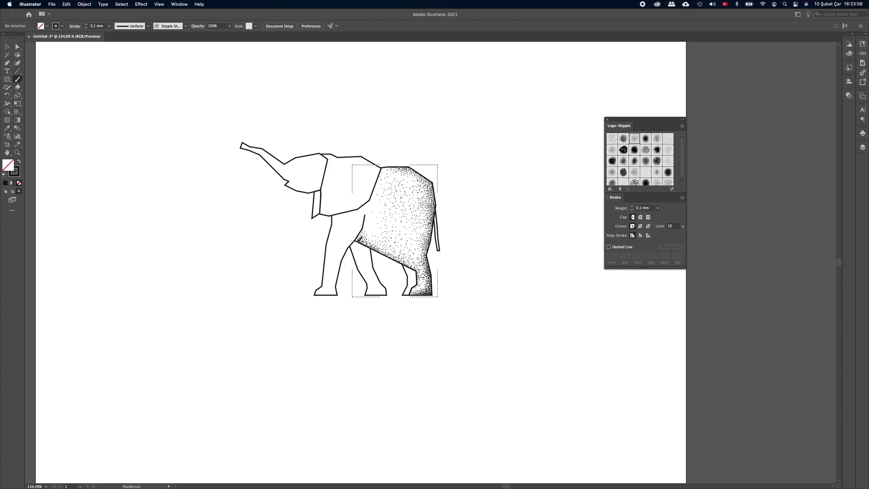
pyautogui.moveTo(358, 247)
pyautogui.mouseDown()
pyautogui.moveTo(362, 237)
pyautogui.moveTo(357, 245)
pyautogui.mouseUp()
# Draw Inside the front back-leg path, stipple its knee at 0.1 mm, then return to Draw Normal
pyautogui.click(5, 191)
pyautogui.click(7, 47)
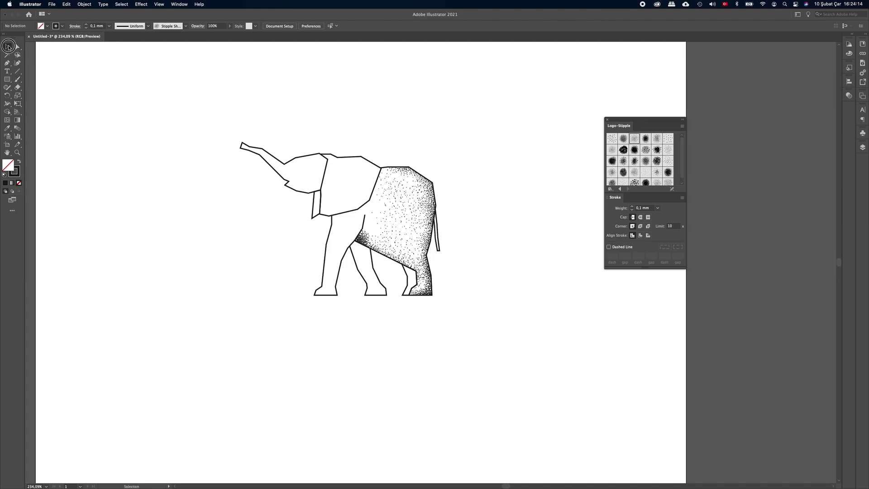
pyautogui.click(408, 278)
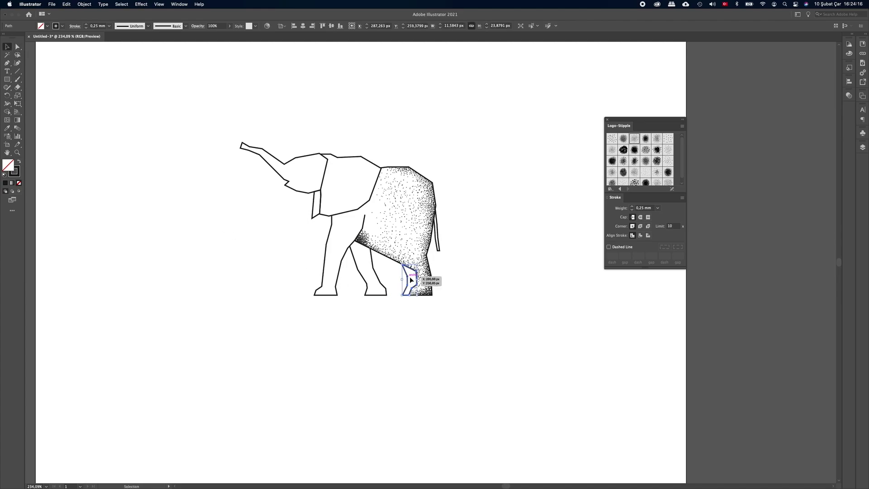
pyautogui.click(20, 191)
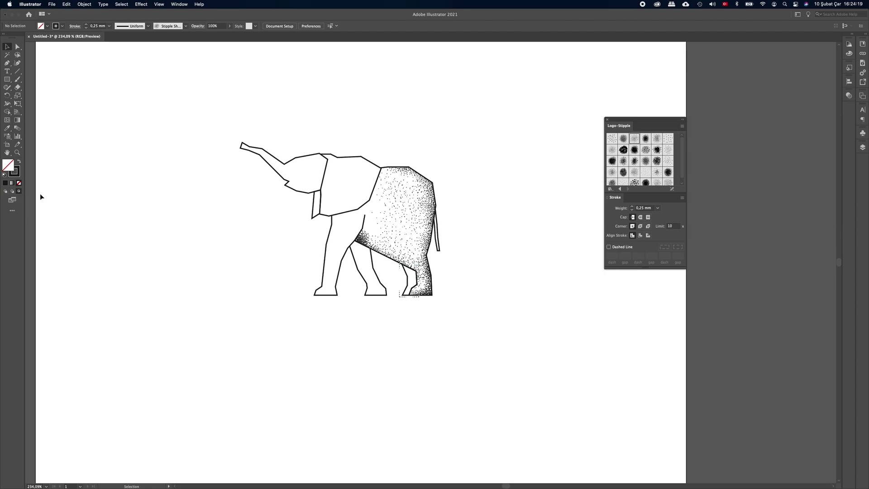
pyautogui.click(18, 80)
pyautogui.click(109, 26)
pyautogui.click(126, 38)
pyautogui.moveTo(416, 273)
pyautogui.mouseDown()
pyautogui.moveTo(422, 266)
pyautogui.moveTo(414, 292)
pyautogui.moveTo(420, 287)
pyautogui.mouseUp()
pyautogui.click(5, 192)
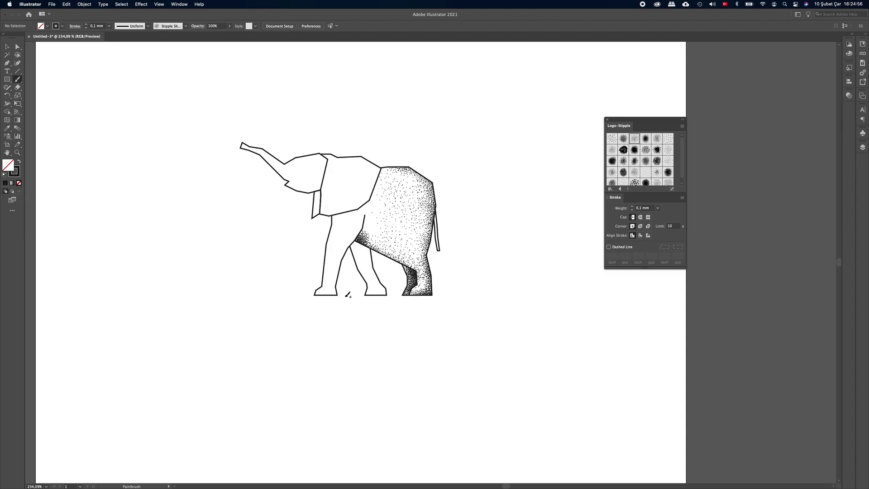
# Select the second leg, set Draw Inside, and paint dense 0.1 mm stipple over it
pyautogui.keyDown('super'); pyautogui.click(383, 295); pyautogui.keyUp('super')
pyautogui.keyDown('super'); pyautogui.click(382, 295); pyautogui.keyUp('super')
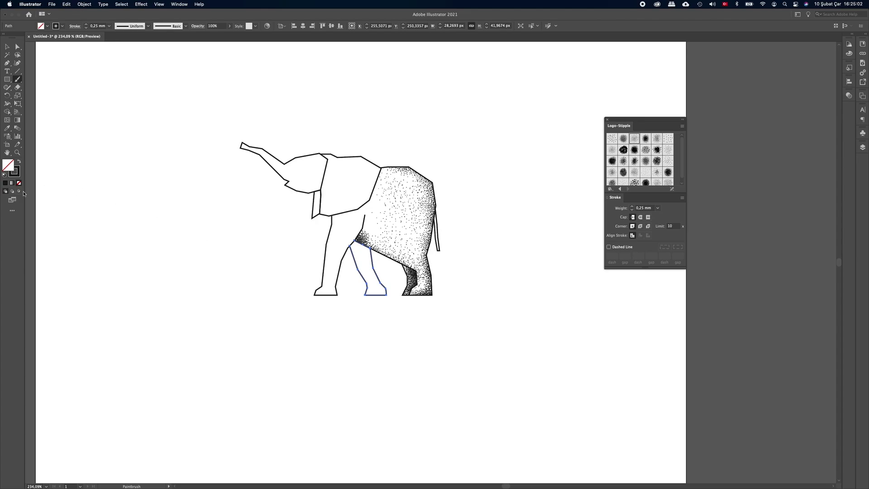
pyautogui.press('super+shift+a')
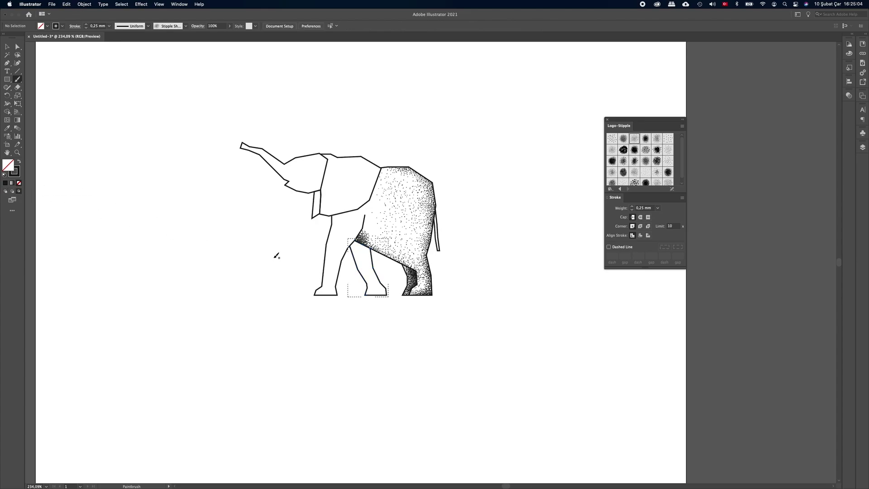
pyautogui.click(109, 27)
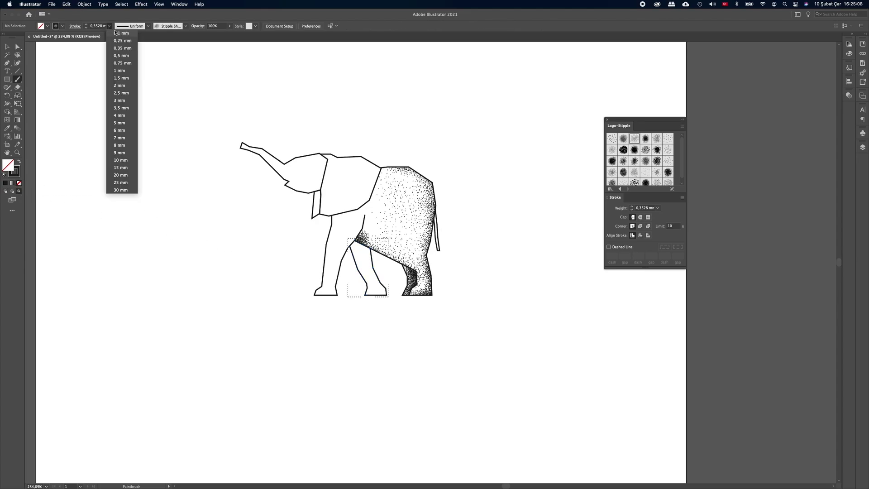
pyautogui.click(119, 34)
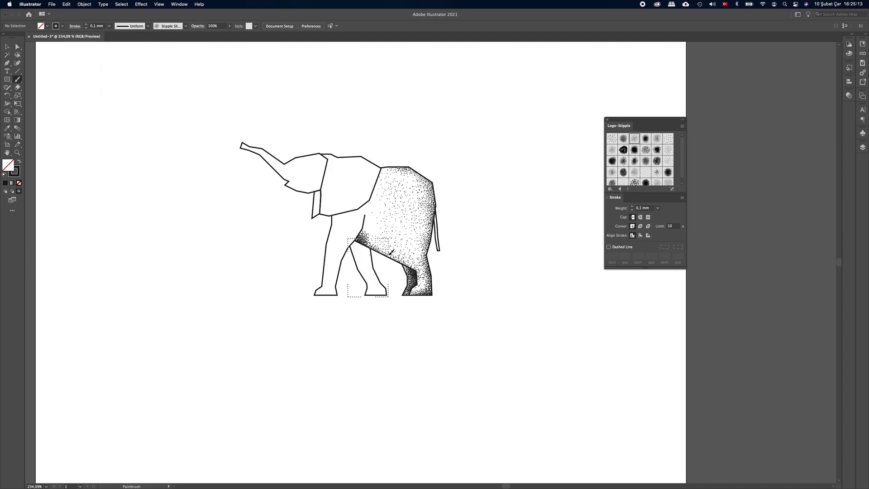
pyautogui.moveTo(391, 252)
pyautogui.mouseDown()
pyautogui.moveTo(353, 255)
pyautogui.moveTo(368, 247)
pyautogui.moveTo(358, 248)
pyautogui.moveTo(368, 251)
pyautogui.moveTo(358, 260)
pyautogui.moveTo(377, 272)
pyautogui.moveTo(368, 282)
pyautogui.moveTo(388, 295)
pyautogui.moveTo(376, 296)
pyautogui.moveTo(387, 286)
pyautogui.moveTo(380, 265)
pyautogui.mouseUp()
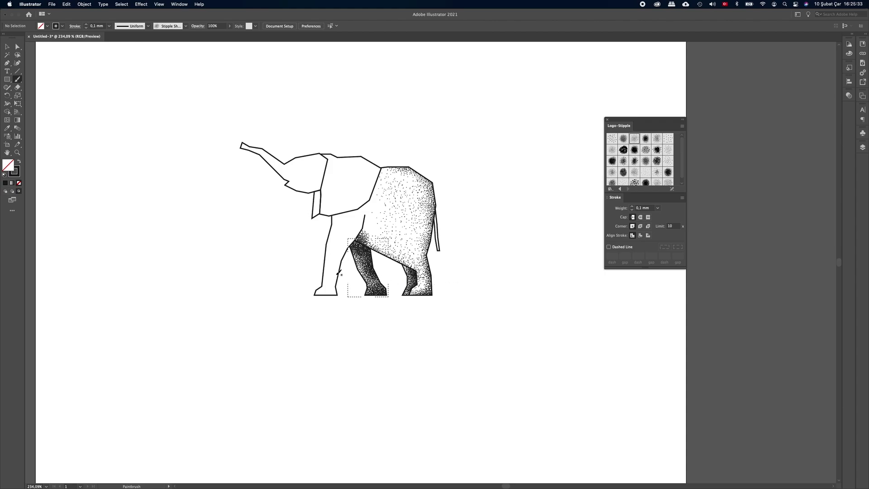
# Select the leftmost leg, enable Draw Inside, and choose the Stipple brush at 0.1 mm
pyautogui.click(5, 191)
pyautogui.press('v')
pyautogui.click(339, 279)
pyautogui.press('b')
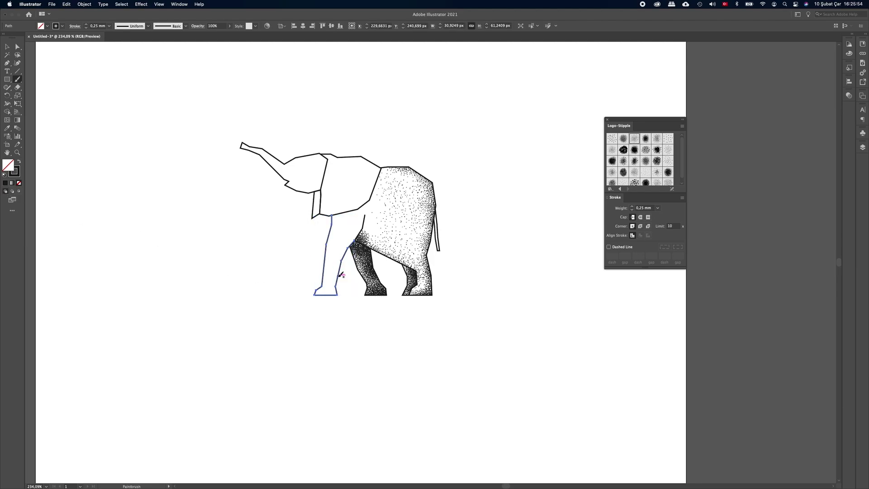
pyautogui.click(19, 191)
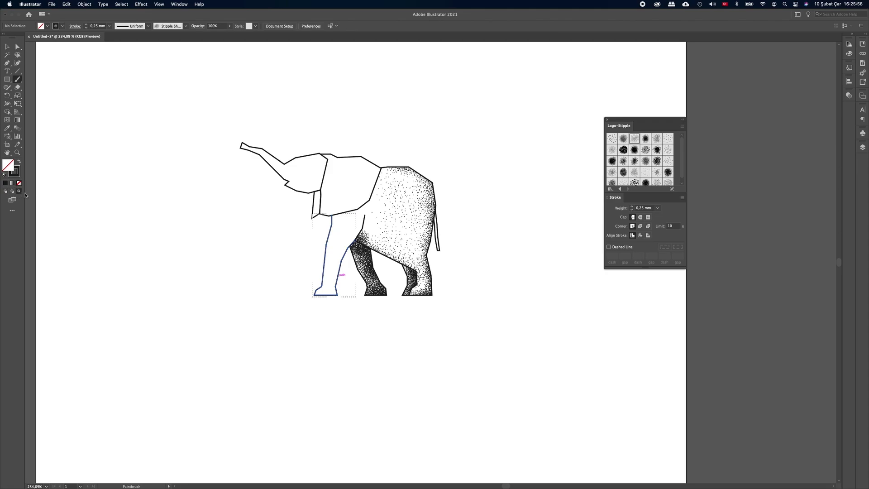
pyautogui.click(635, 140)
pyautogui.click(109, 26)
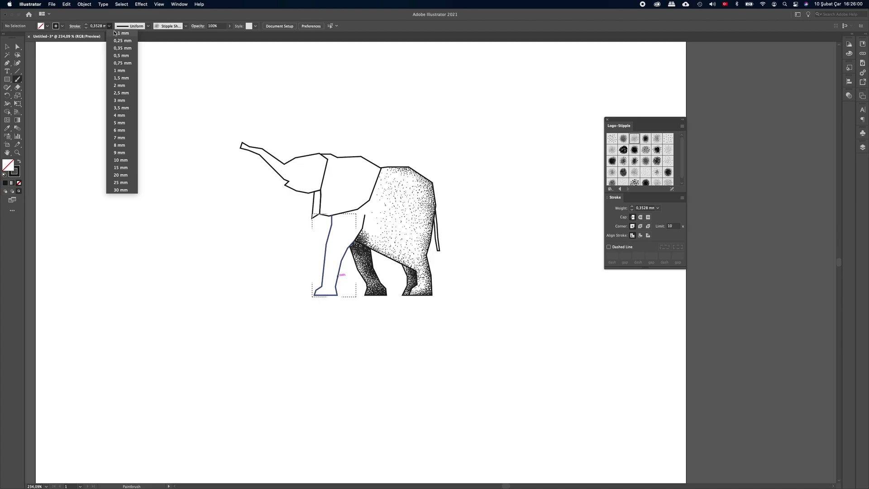
pyautogui.click(118, 33)
# Stipple the leftmost leg's foot and along its inner edge
pyautogui.moveTo(341, 290)
pyautogui.mouseDown()
pyautogui.moveTo(333, 298)
pyautogui.moveTo(351, 280)
pyautogui.moveTo(352, 261)
pyautogui.mouseUp()
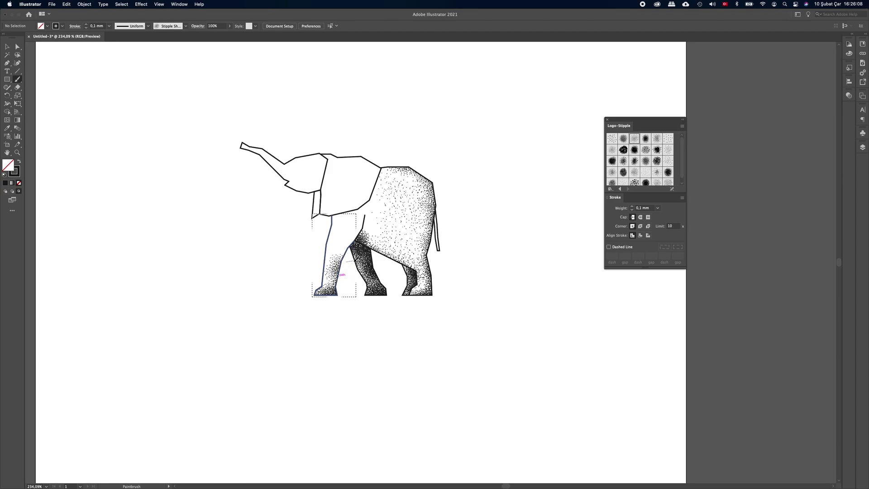
pyautogui.moveTo(351, 261); pyautogui.dragTo(359, 254)
pyautogui.moveTo(364, 252); pyautogui.dragTo(356, 243)
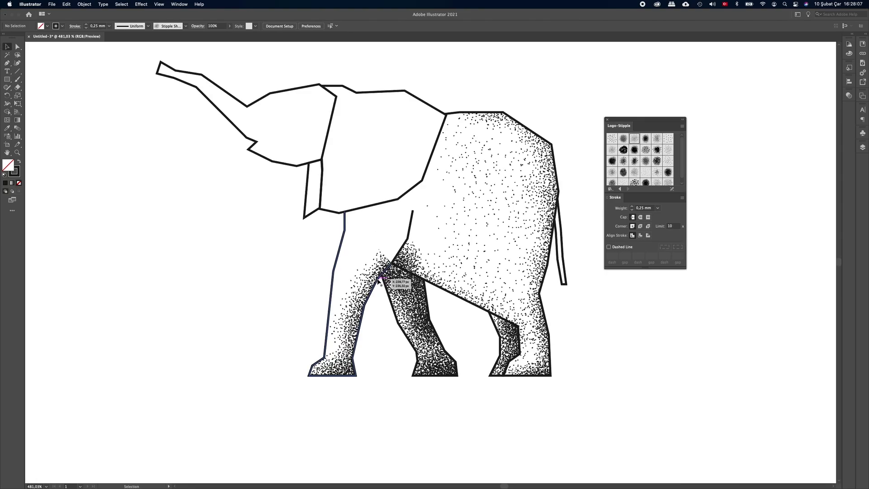
# Extend the leftmost leg's inner edge path with three Pen points up to the body line
pyautogui.moveTo(396, 262); pyautogui.dragTo(397, 262)
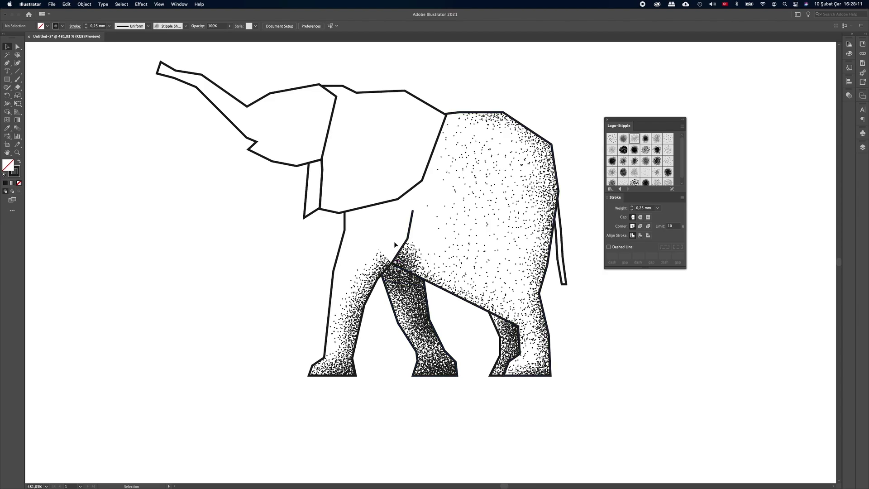
pyautogui.click(373, 295)
pyautogui.click(7, 63)
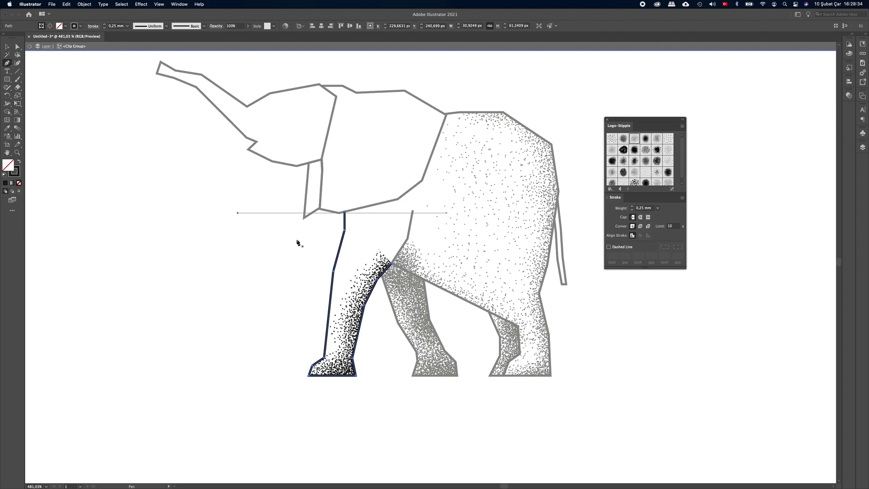
pyautogui.click(393, 264)
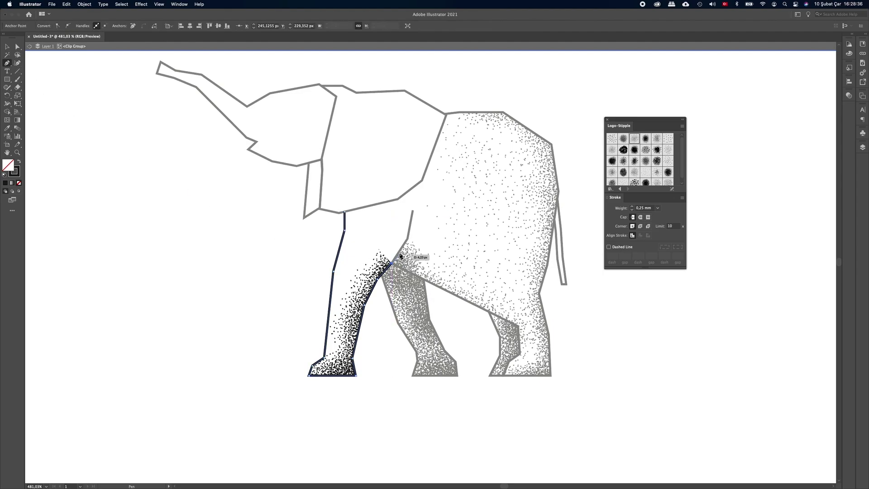
pyautogui.click(407, 239)
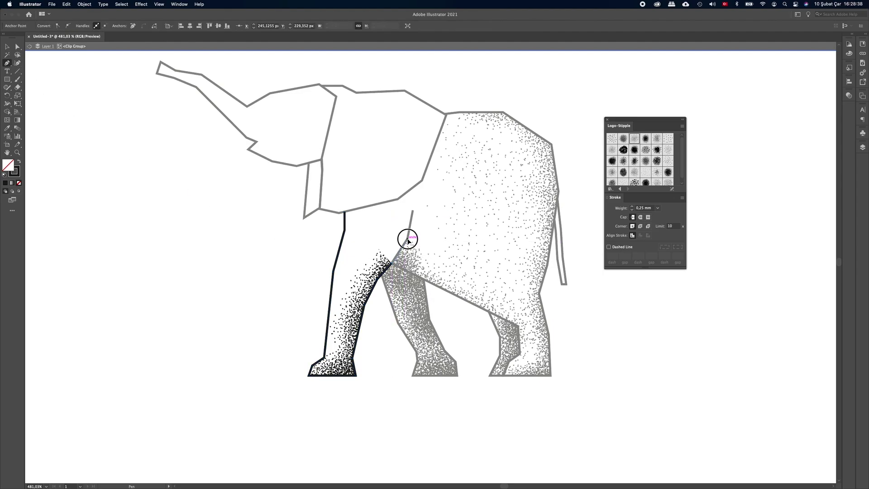
pyautogui.click(412, 210)
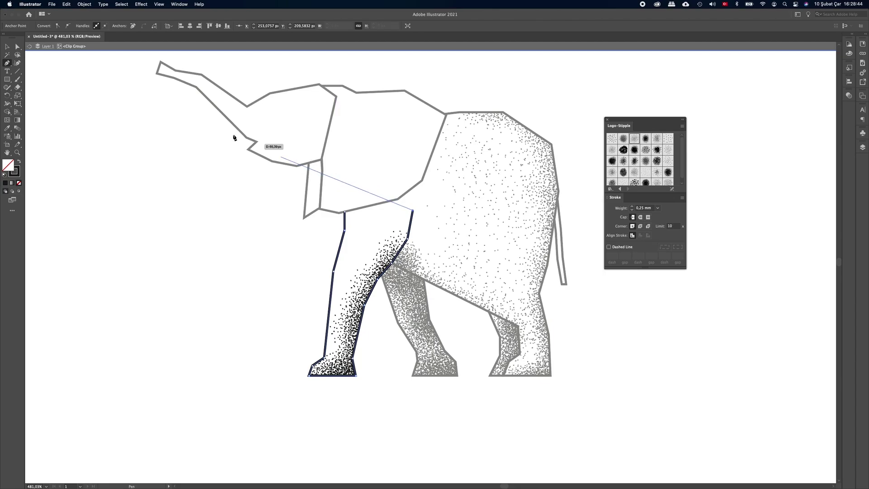
pyautogui.press('v')
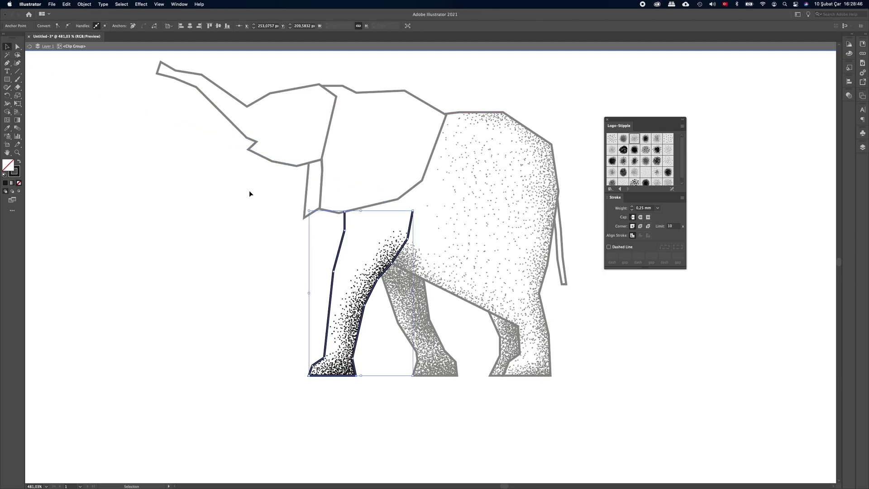
pyautogui.click(264, 232)
# Isolate the leftmost leg group, enable Draw Inside, and set the Paintbrush weight to 0.1 mm
pyautogui.doubleClick(264, 232)
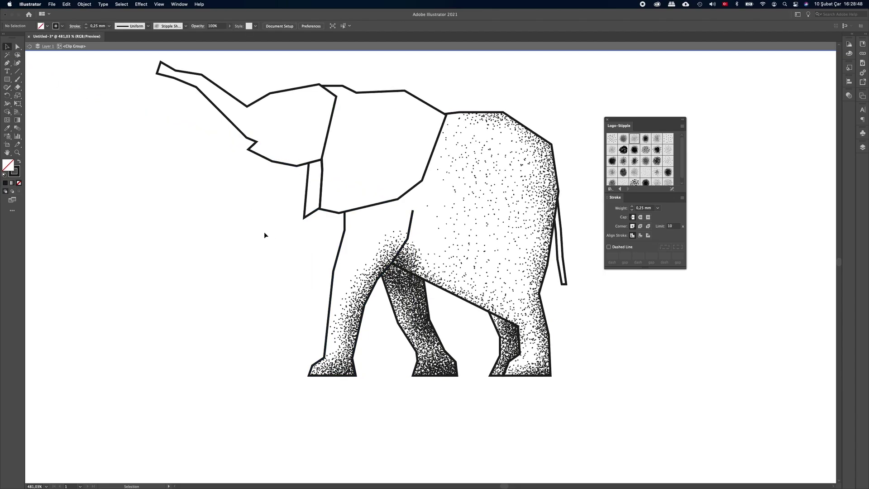
pyautogui.click(330, 301)
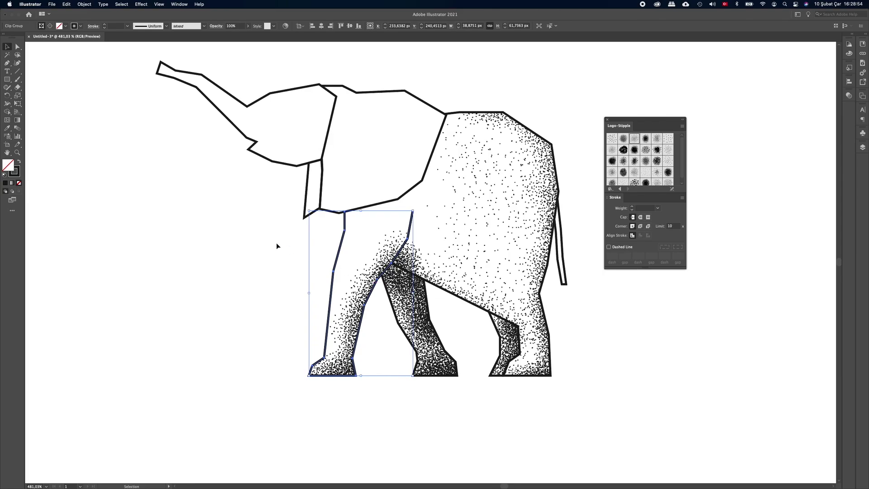
pyautogui.doubleClick(333, 286)
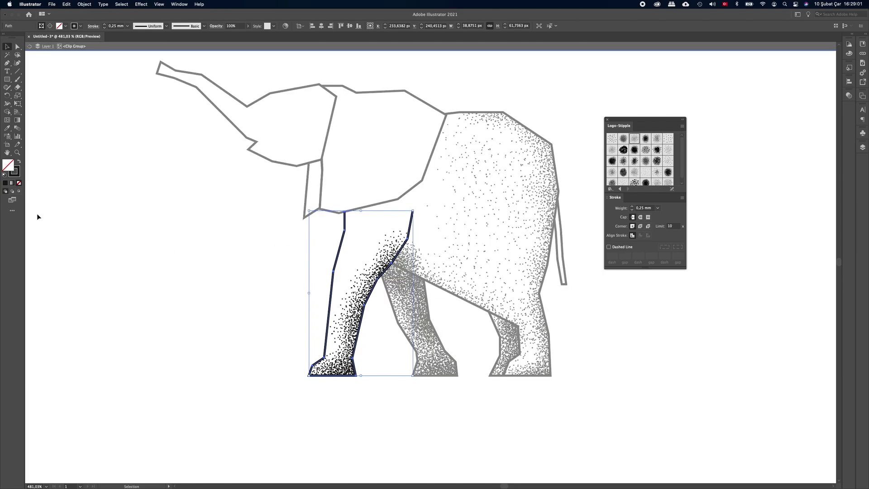
pyautogui.click(19, 191)
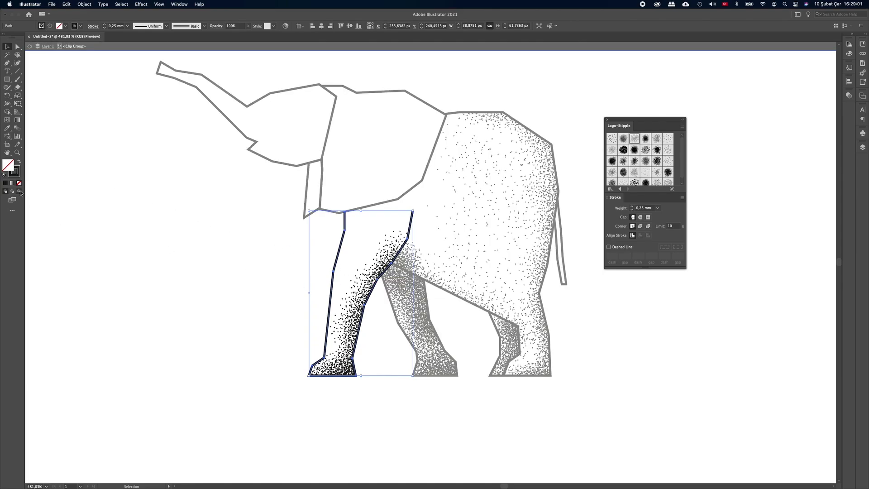
pyautogui.click(19, 79)
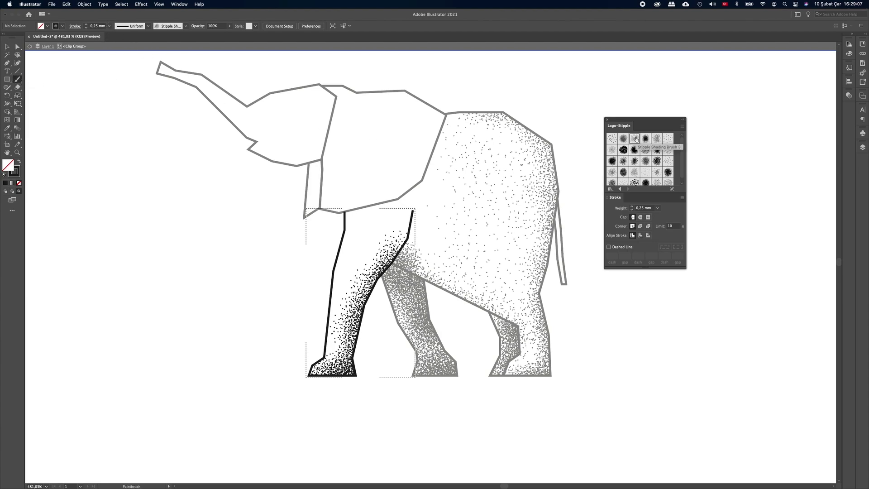
pyautogui.click(109, 26)
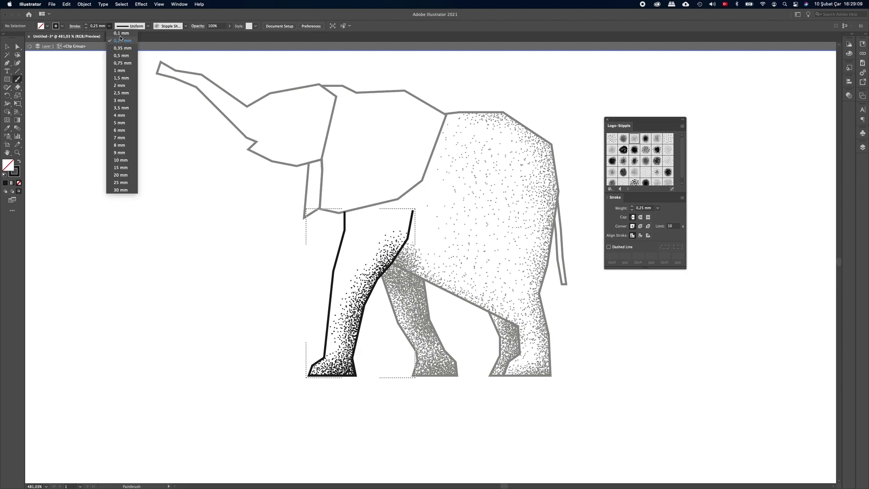
# Undo oversized dots, then repaint fine 0.1 mm stipple along the upper leftmost leg
pyautogui.moveTo(417, 238); pyautogui.dragTo(413, 235)
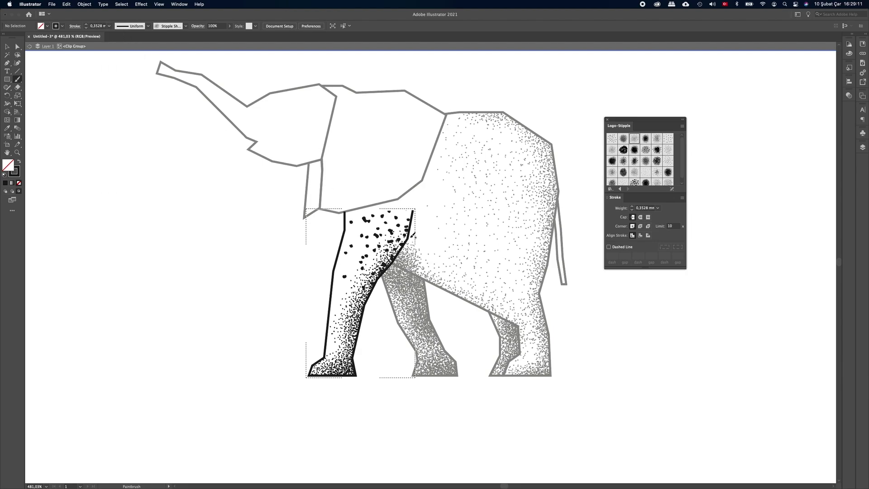
pyautogui.press('super+z')
pyautogui.click(111, 28)
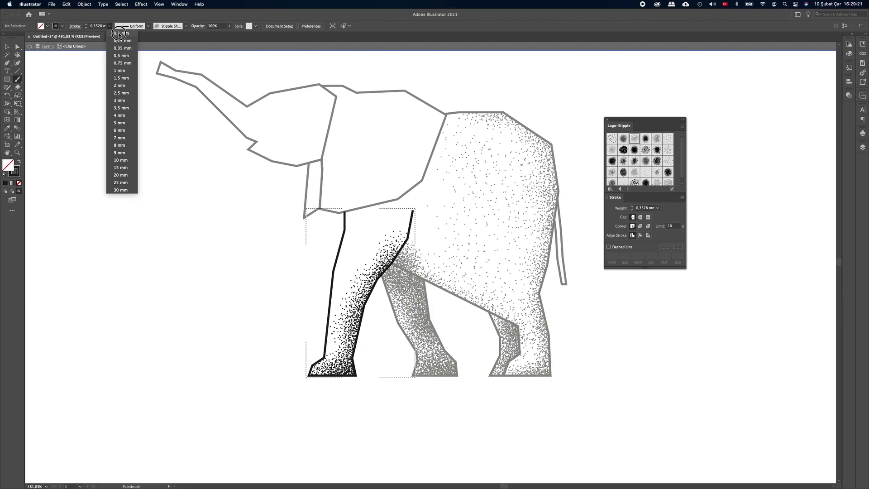
pyautogui.click(120, 36)
pyautogui.moveTo(407, 242)
pyautogui.mouseDown()
pyautogui.moveTo(397, 218)
pyautogui.moveTo(360, 349)
pyautogui.mouseUp()
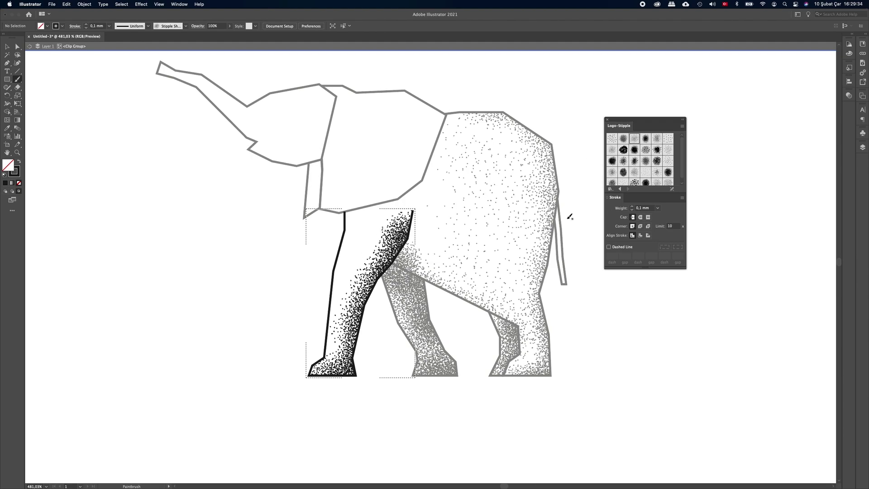
pyautogui.click(646, 172)
pyautogui.click(8, 47)
# Select the ear and set up Draw Inside with a 0.1 mm Stipple Shading paintbrush
pyautogui.doubleClick(272, 252)
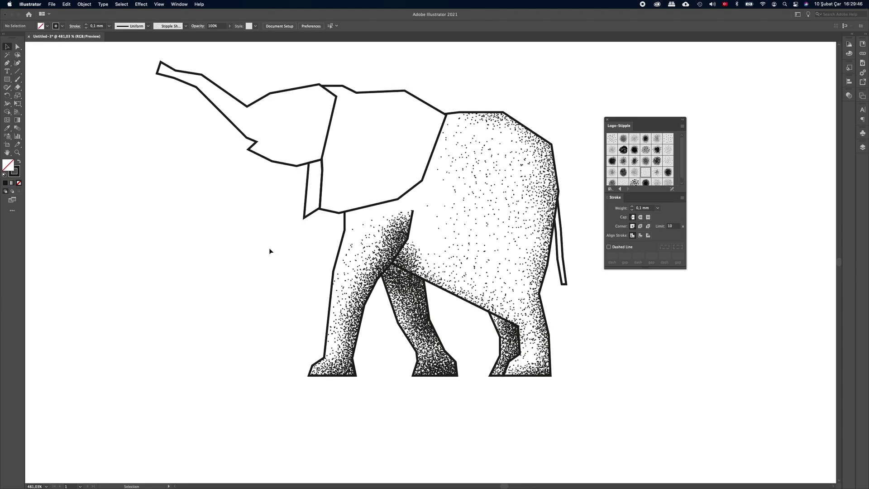
pyautogui.press('z')
pyautogui.keyDown('alt'); pyautogui.click(372, 257); pyautogui.keyUp('alt')
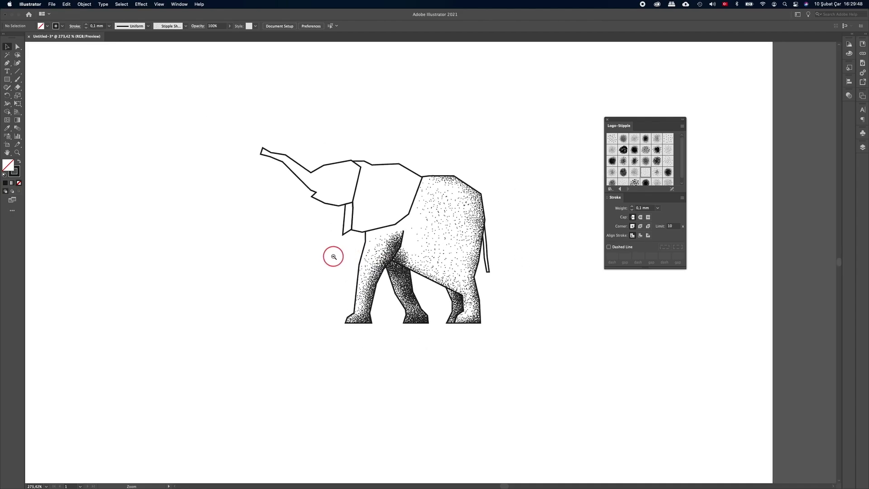
pyautogui.press('v')
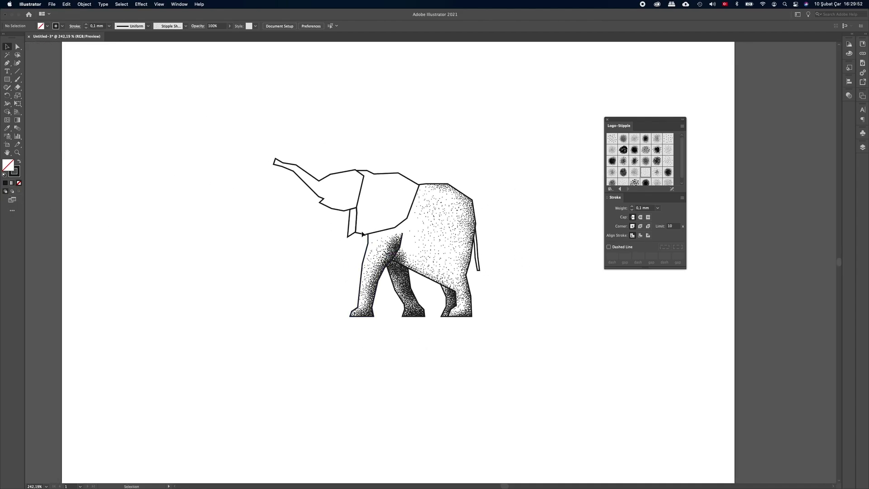
pyautogui.click(379, 232)
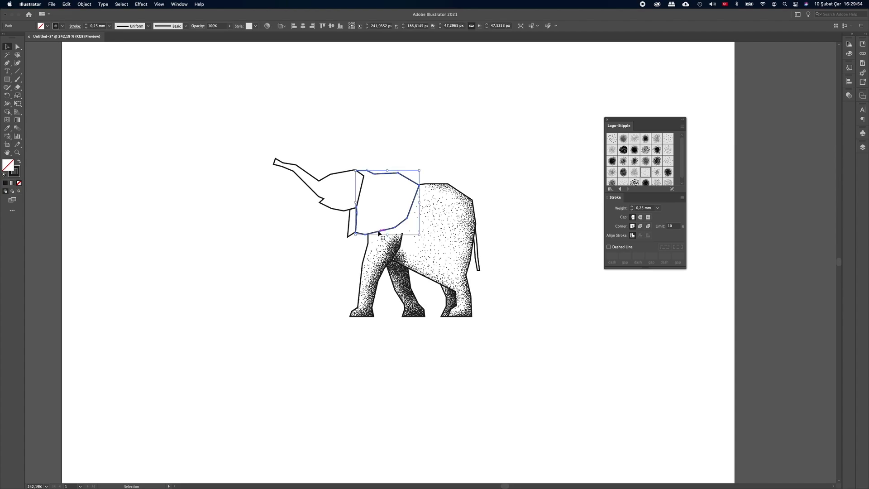
pyautogui.click(20, 192)
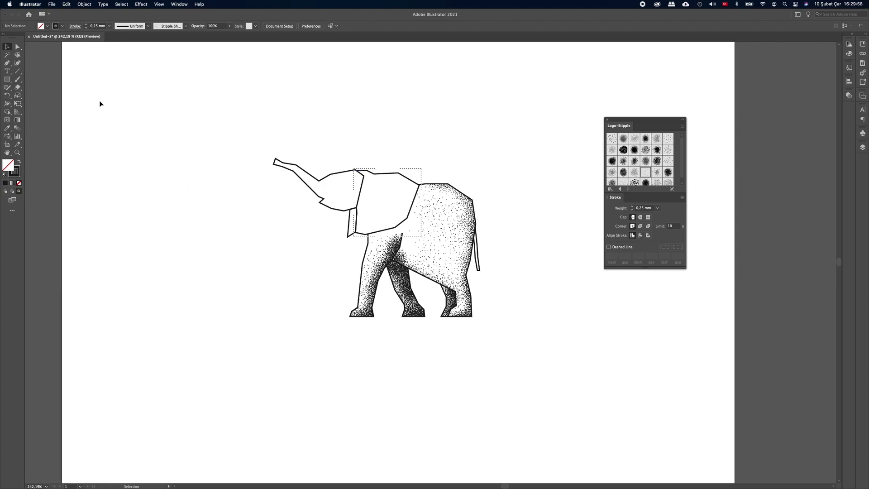
pyautogui.click(17, 80)
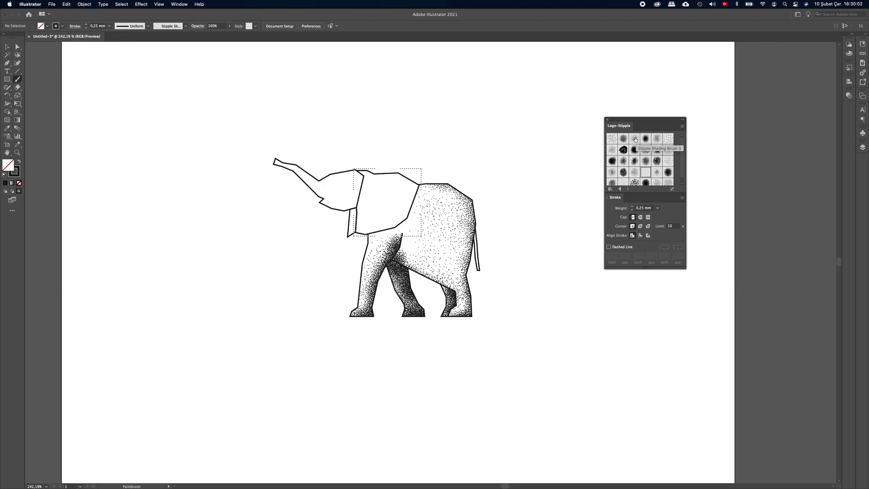
pyautogui.click(636, 139)
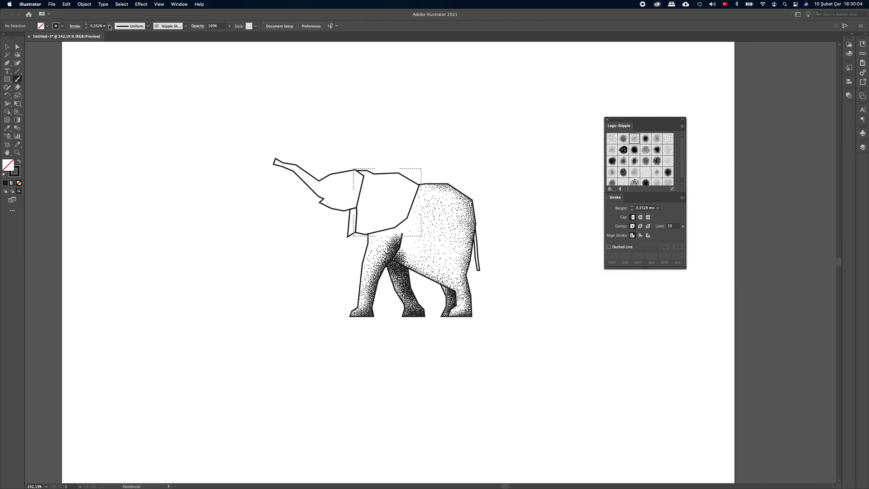
pyautogui.click(109, 27)
# Paint stipple dots over the ear edges, lower inner ear, head and trunk
pyautogui.moveTo(417, 185)
pyautogui.mouseDown()
pyautogui.moveTo(366, 236)
pyautogui.moveTo(416, 195)
pyautogui.mouseUp()
pyautogui.moveTo(371, 229)
pyautogui.mouseDown()
pyautogui.moveTo(409, 221)
pyautogui.moveTo(358, 230)
pyautogui.moveTo(411, 178)
pyautogui.moveTo(368, 208)
pyautogui.moveTo(350, 237)
pyautogui.moveTo(356, 204)
pyautogui.moveTo(344, 179)
pyautogui.moveTo(323, 210)
pyautogui.mouseUp()
pyautogui.moveTo(276, 161)
pyautogui.mouseDown()
pyautogui.moveTo(335, 179)
pyautogui.moveTo(313, 199)
pyautogui.mouseUp()
pyautogui.press('v')
pyautogui.press('super+0')
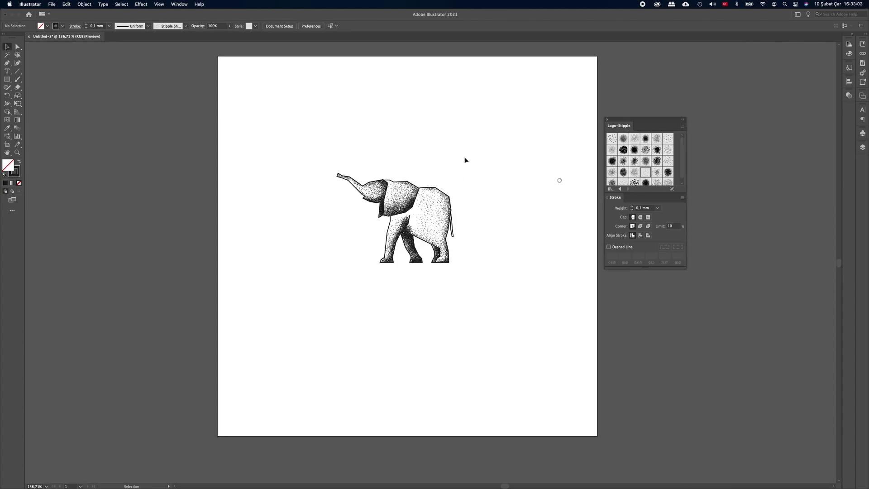
pyautogui.press('z')
pyautogui.moveTo(466, 226)
pyautogui.mouseDown()
pyautogui.moveTo(505, 238)
pyautogui.moveTo(491, 237)
pyautogui.mouseUp()
# Select the tail and paint inside it with the 0.1 mm Stipple Shading brush
pyautogui.press('v')
pyautogui.click(440, 235)
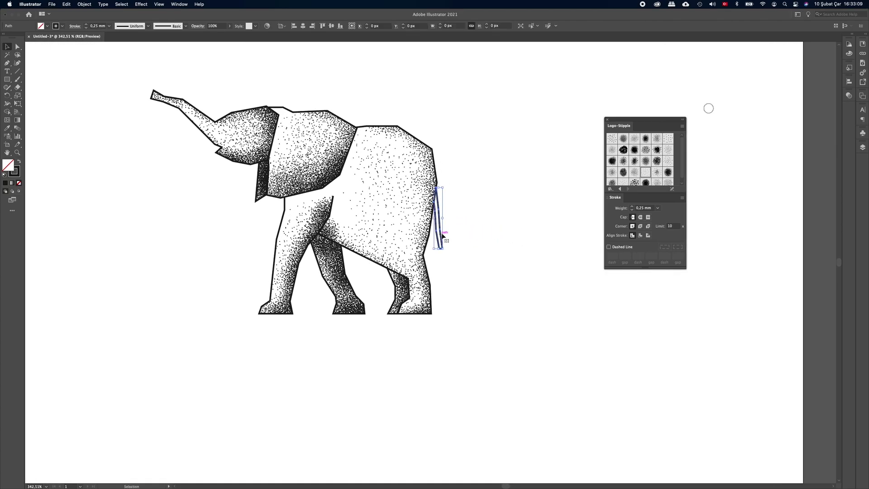
pyautogui.click(20, 191)
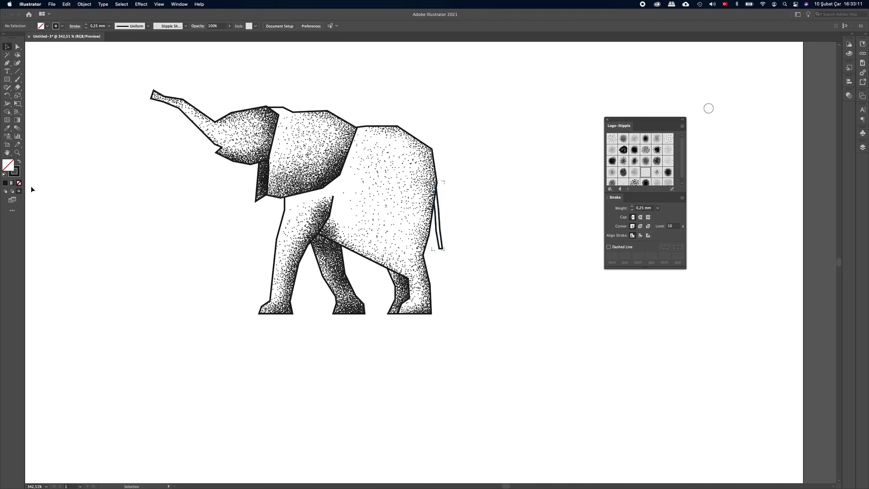
pyautogui.click(635, 139)
pyautogui.click(18, 80)
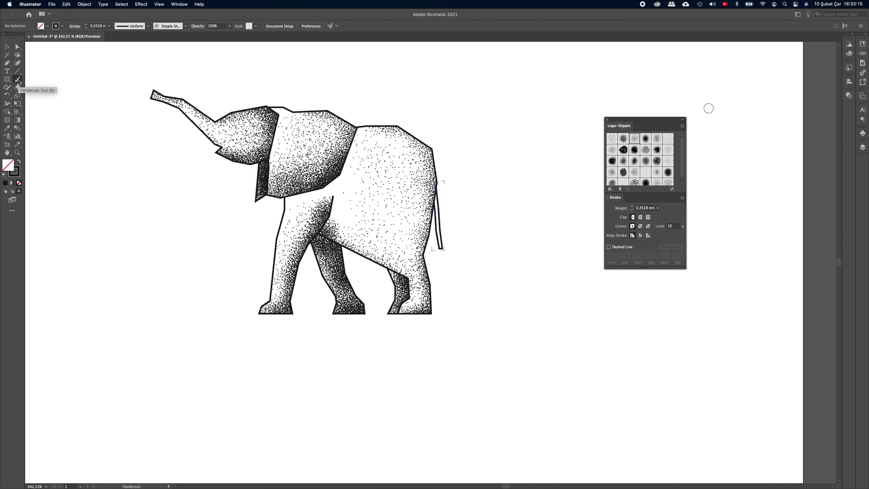
pyautogui.click(108, 27)
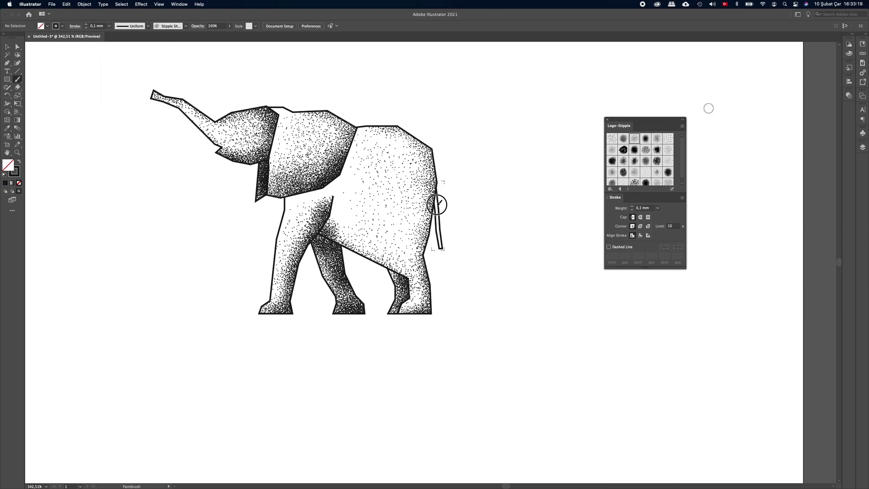
pyautogui.moveTo(438, 224); pyautogui.dragTo(439, 223)
pyautogui.click(7, 46)
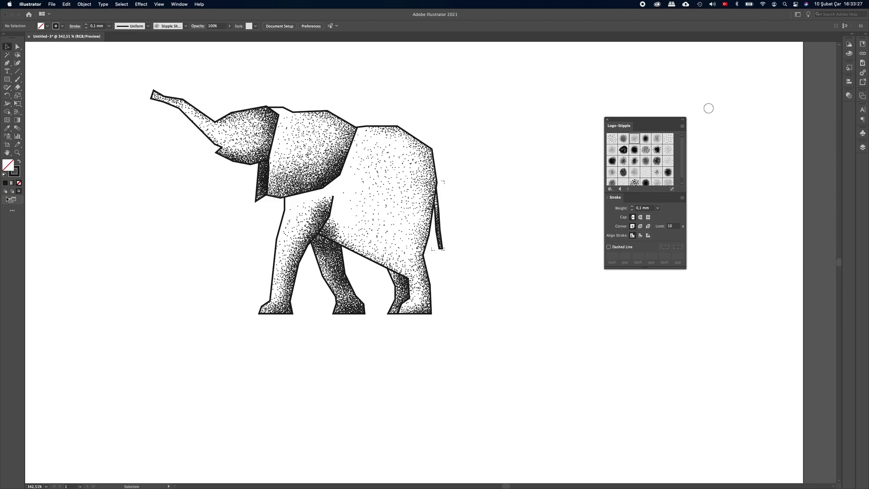
# Select the whole elephant, scale it down by a corner handle, and move it up
pyautogui.press('z')
pyautogui.moveTo(507, 219); pyautogui.dragTo(447, 219)
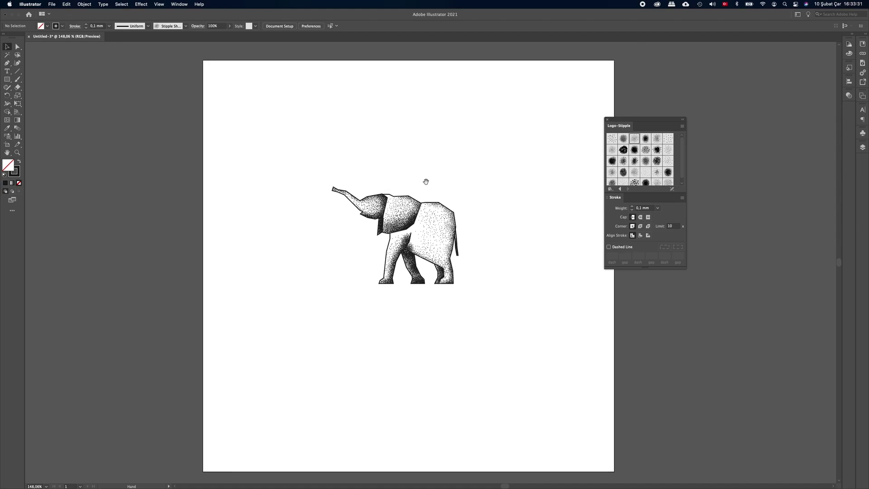
pyautogui.press('v')
pyautogui.moveTo(301, 154)
pyautogui.mouseDown()
pyautogui.moveTo(441, 285)
pyautogui.moveTo(488, 306)
pyautogui.mouseUp()
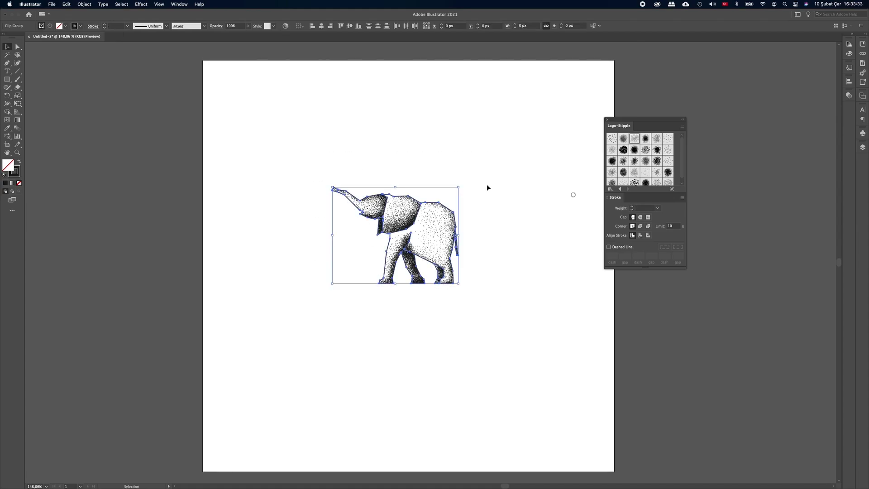
pyautogui.moveTo(458, 186)
pyautogui.mouseDown()
pyautogui.moveTo(436, 193)
pyautogui.moveTo(443, 192)
pyautogui.mouseUp()
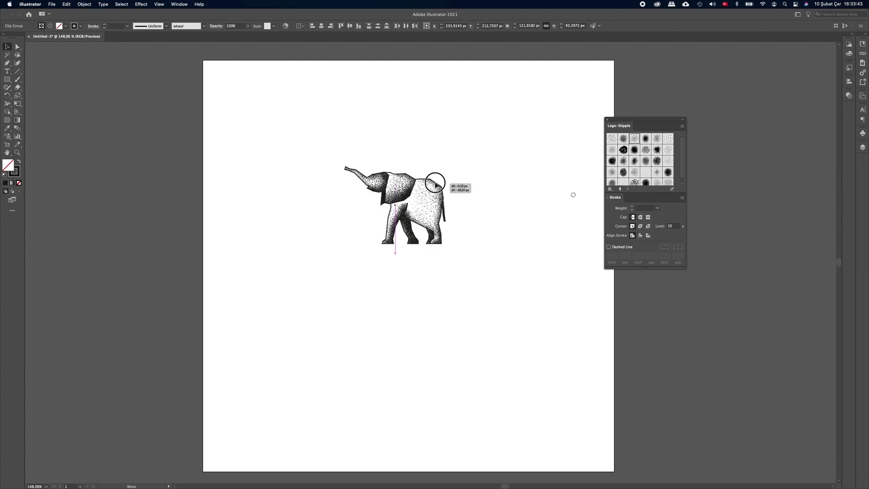
pyautogui.moveTo(477, 223); pyautogui.dragTo(477, 222)
pyautogui.click(477, 222)
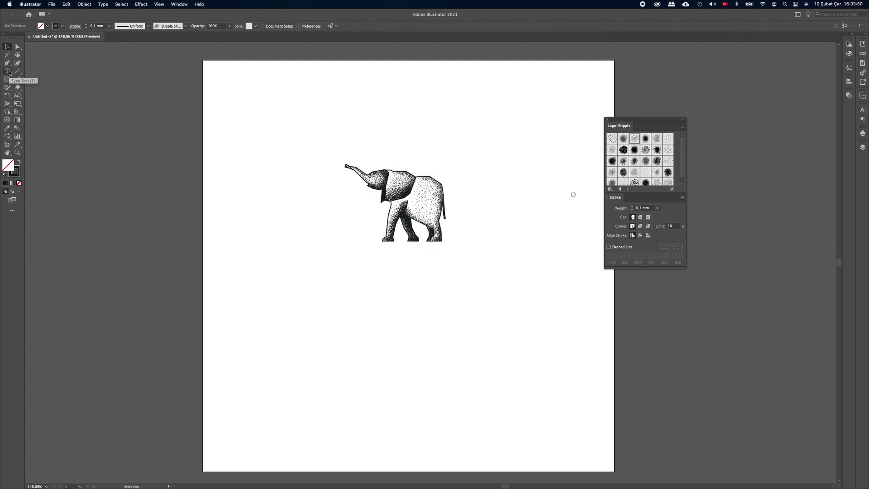
# Type ELEPHANT below the elephant and enlarge it to about 49 pt
pyautogui.click(8, 72)
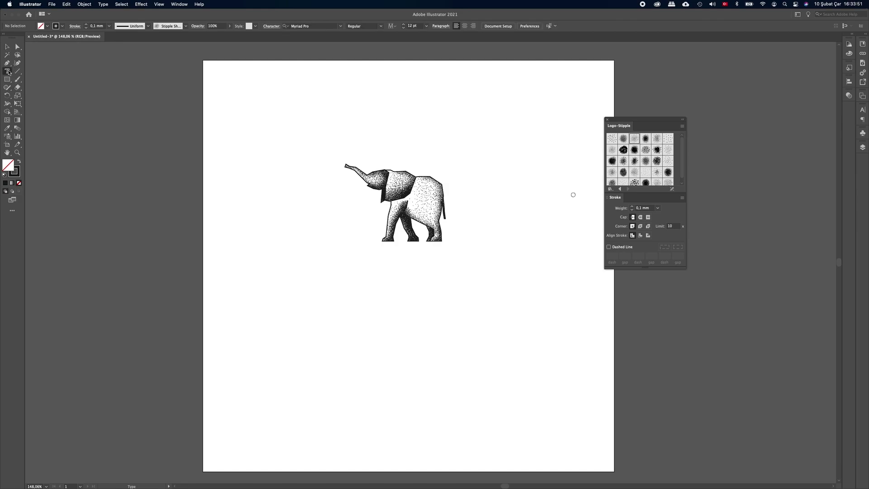
pyautogui.click(349, 293)
pyautogui.write('ELEP')
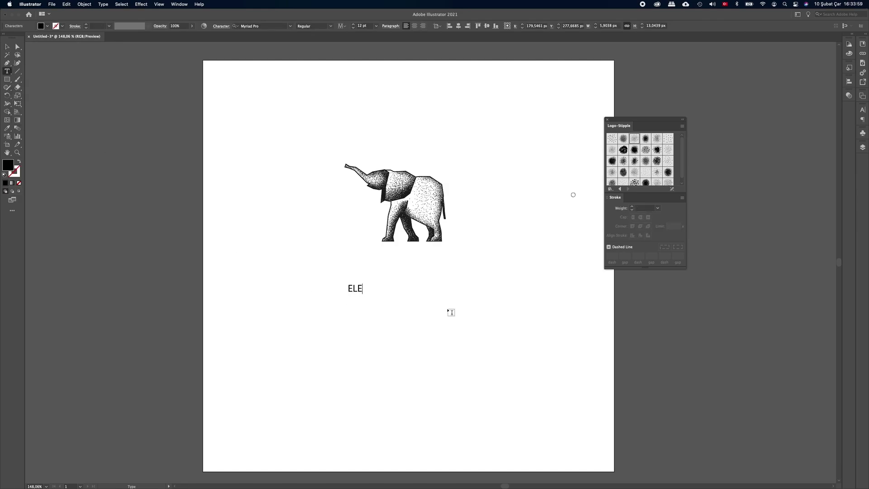
pyautogui.write('HANT')
pyautogui.click(7, 46)
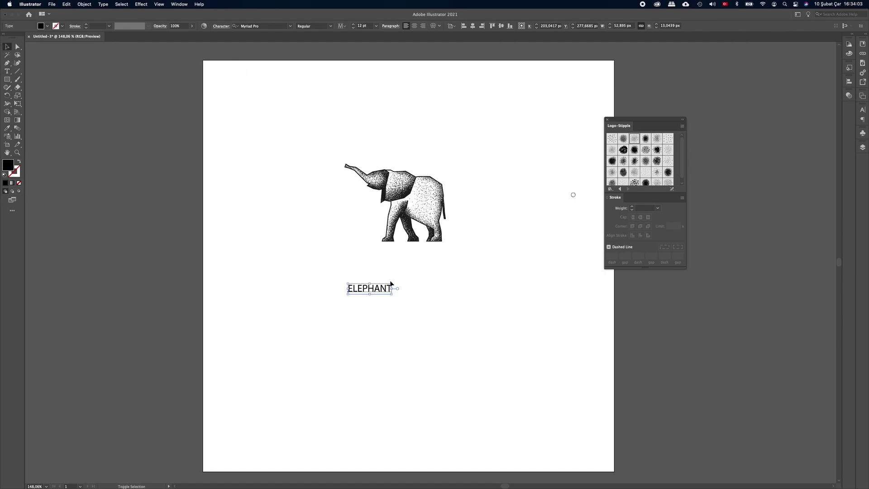
pyautogui.moveTo(391, 284); pyautogui.dragTo(518, 252)
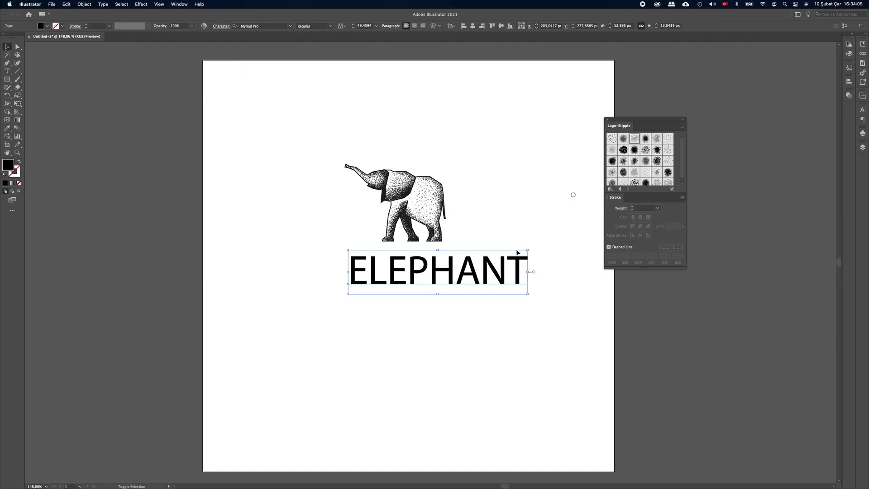
pyautogui.moveTo(457, 270); pyautogui.dragTo(439, 270)
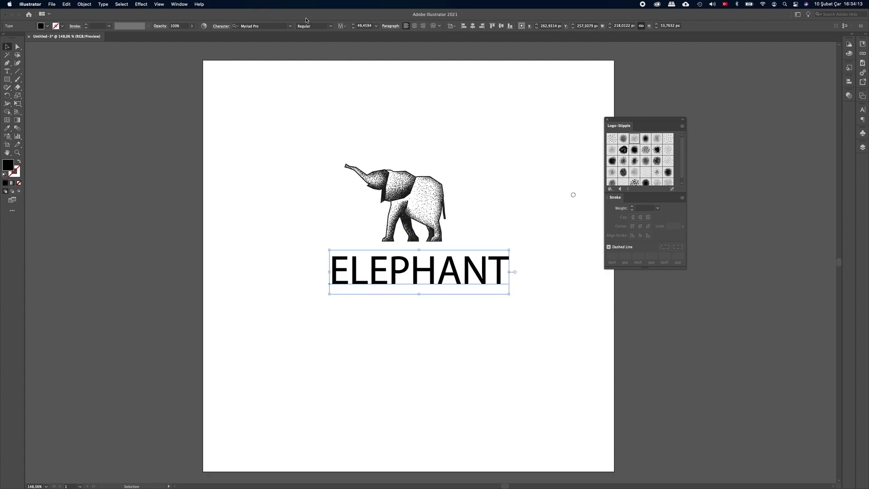
# Set ELEPHANT in Intro Rust, enlarge it further and centre it beneath the elephant
pyautogui.click(291, 26)
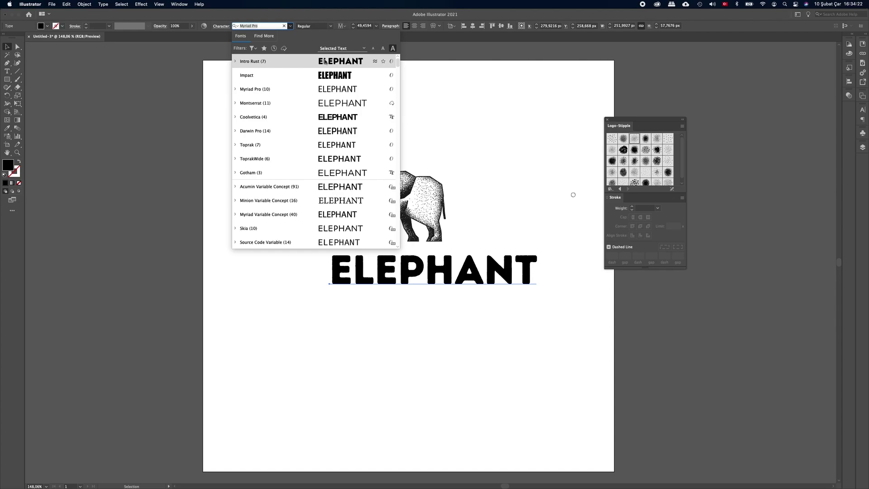
pyautogui.click(294, 61)
pyautogui.moveTo(470, 266); pyautogui.dragTo(451, 265)
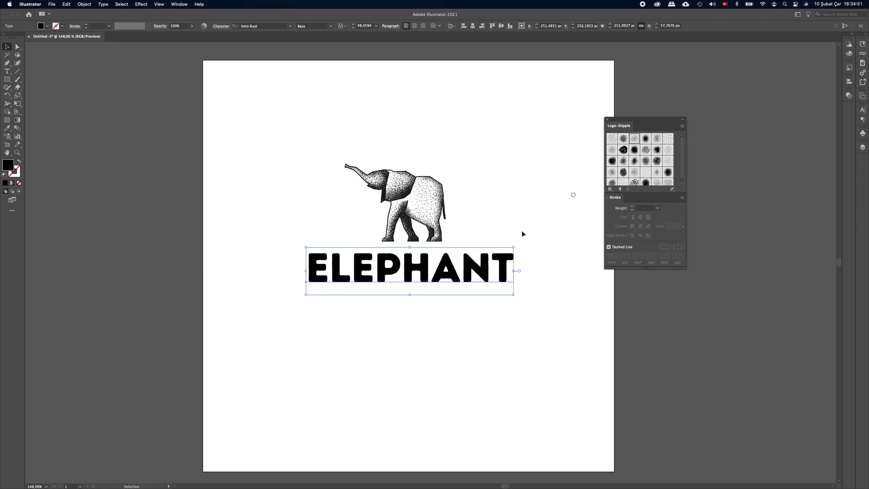
pyautogui.moveTo(513, 247); pyautogui.dragTo(532, 241)
pyautogui.moveTo(500, 266); pyautogui.dragTo(497, 271)
pyautogui.click(512, 197)
pyautogui.moveTo(417, 280); pyautogui.dragTo(473, 295)
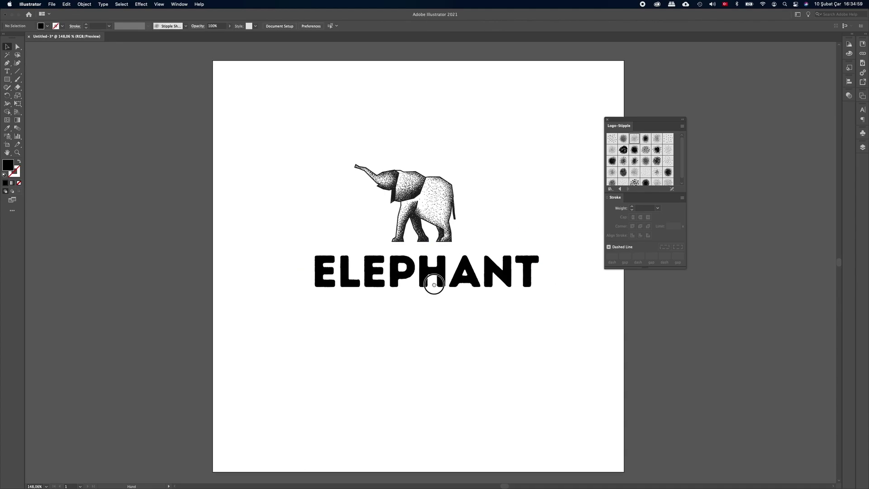
# Make ELEPHANT unfilled outlines and bend it with an Arc Upper envelope at 6%
pyautogui.click(452, 268)
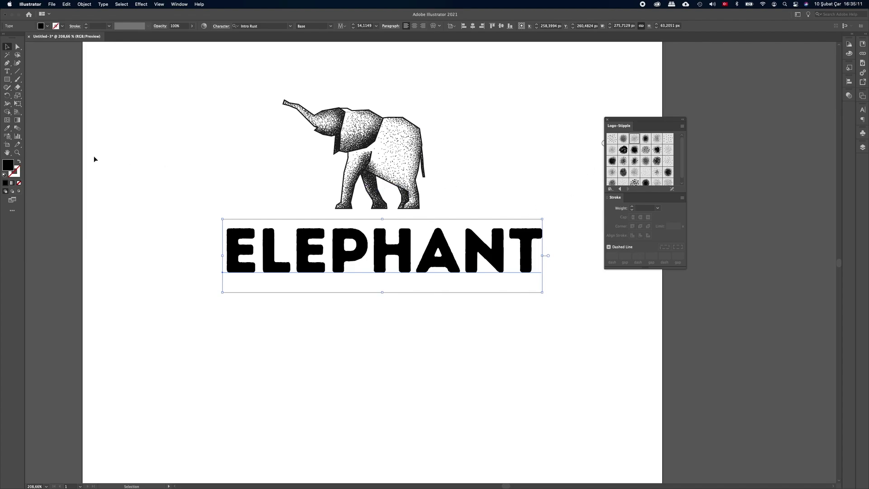
pyautogui.click(19, 162)
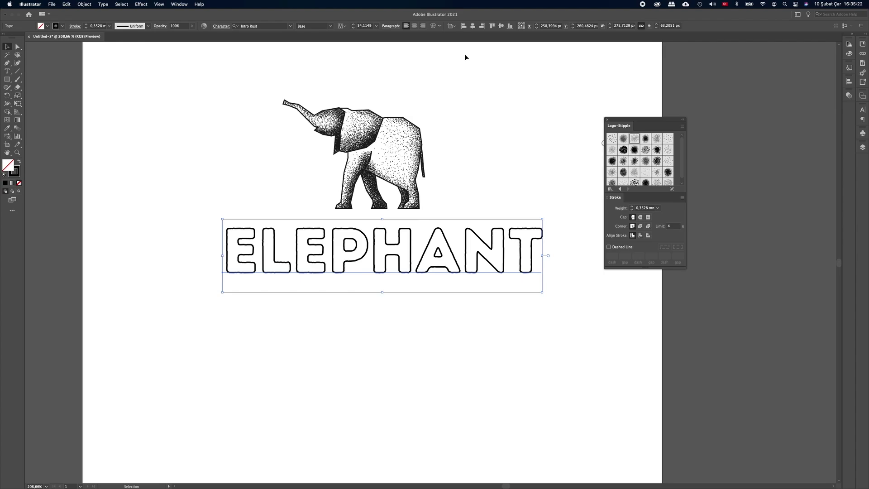
pyautogui.click(438, 26)
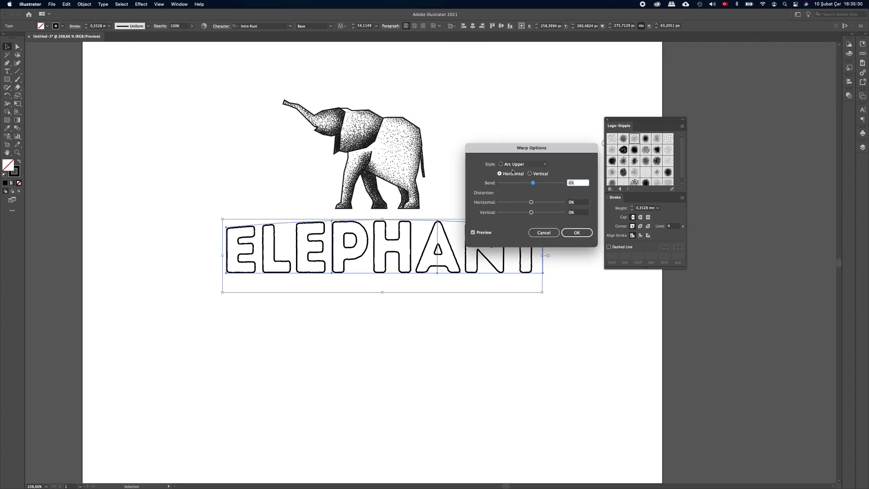
pyautogui.moveTo(501, 149); pyautogui.dragTo(496, 63)
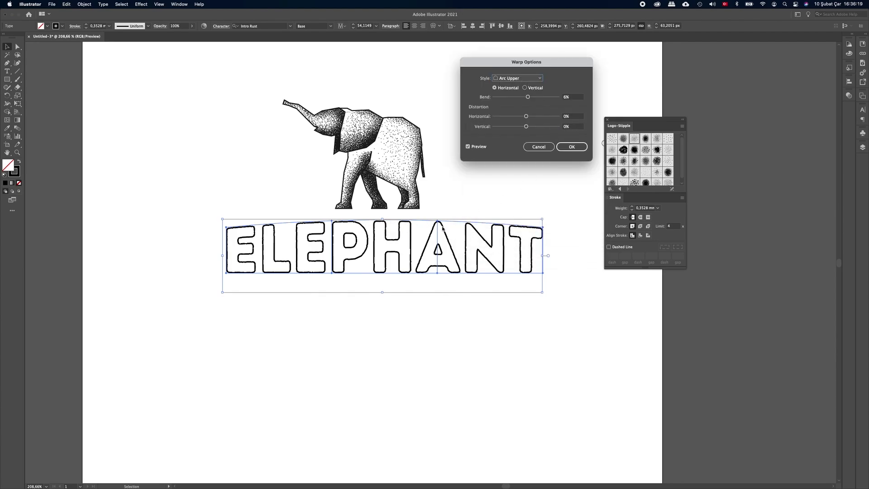
pyautogui.click(571, 147)
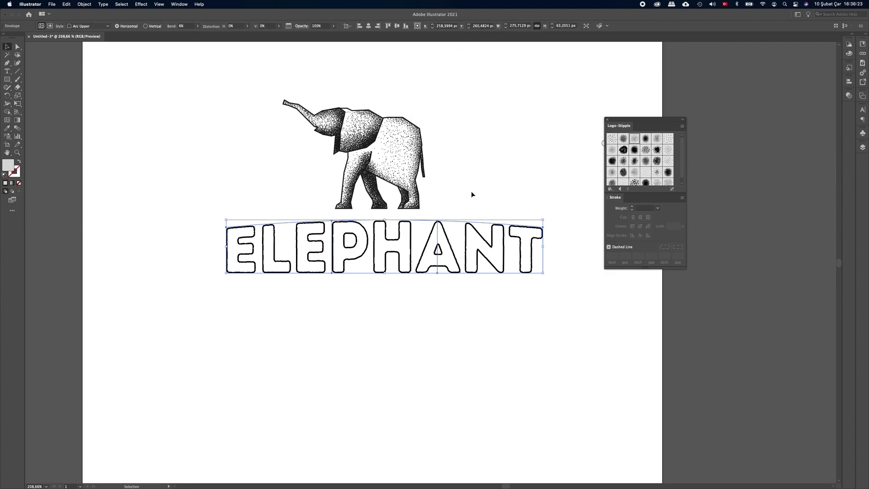
pyautogui.moveTo(467, 233); pyautogui.dragTo(461, 233)
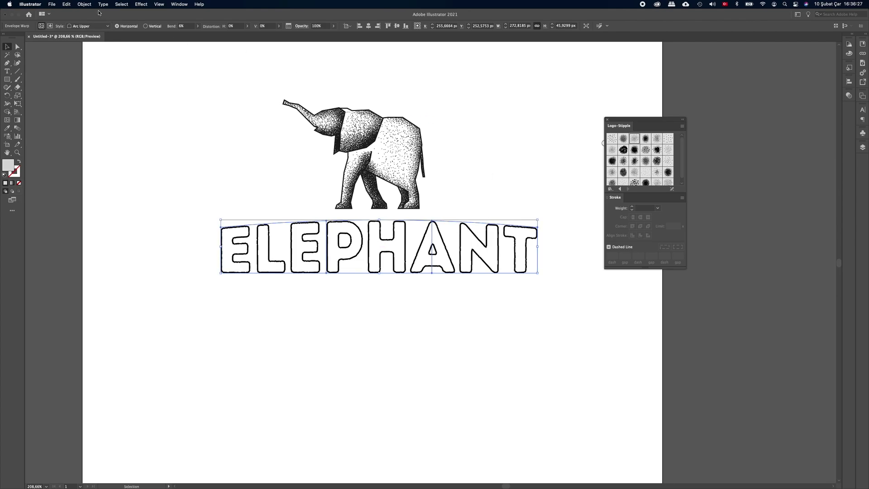
# Expand the warped ELEPHANT text into paths with Object and Fill checked
pyautogui.click(86, 4)
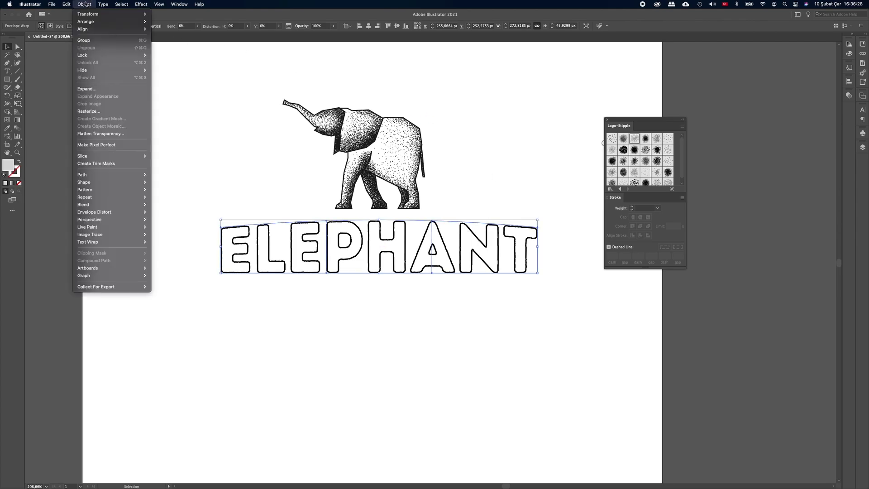
pyautogui.click(102, 89)
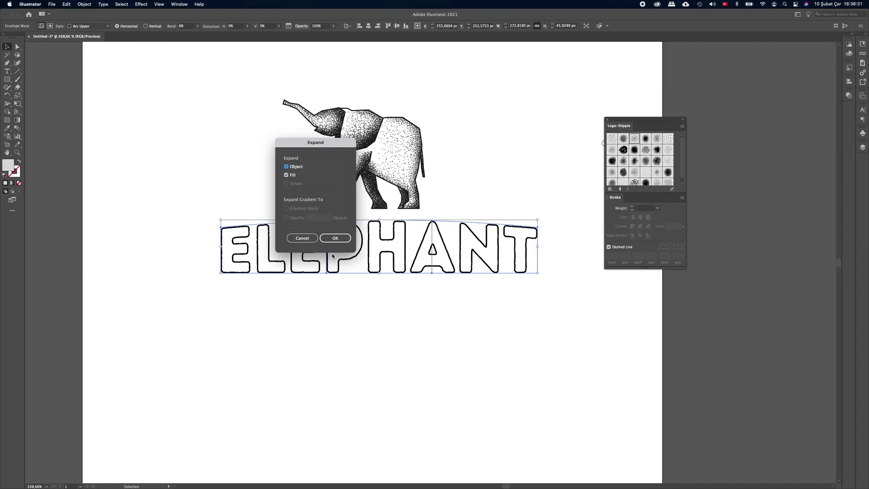
pyautogui.click(335, 238)
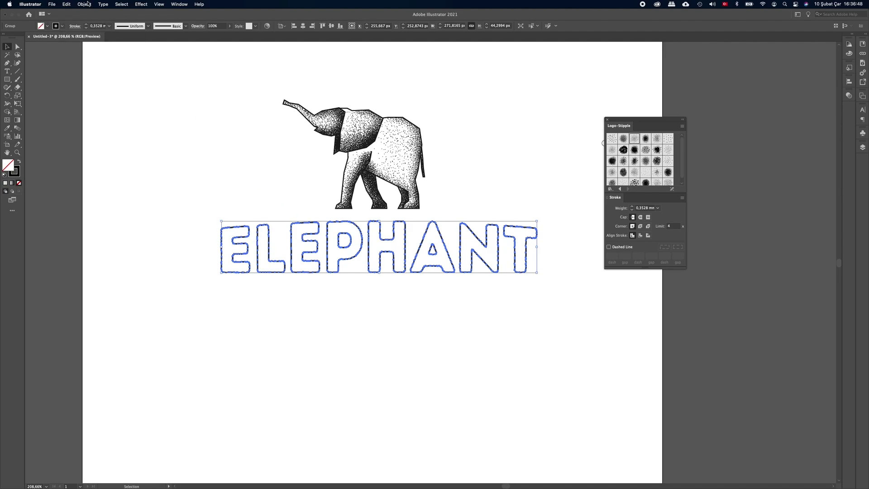
# Combine the ELEPHANT letter outlines into a compound path and enable Draw Inside
pyautogui.click(89, 4)
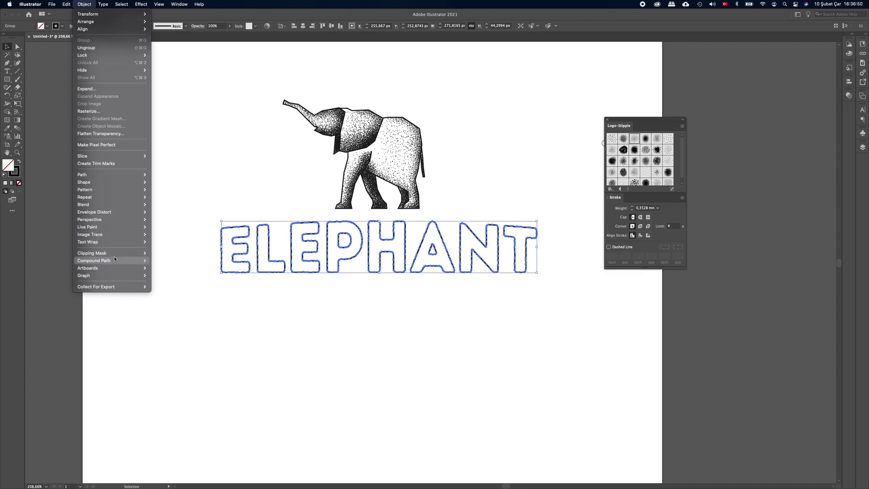
pyautogui.moveTo(95, 260)
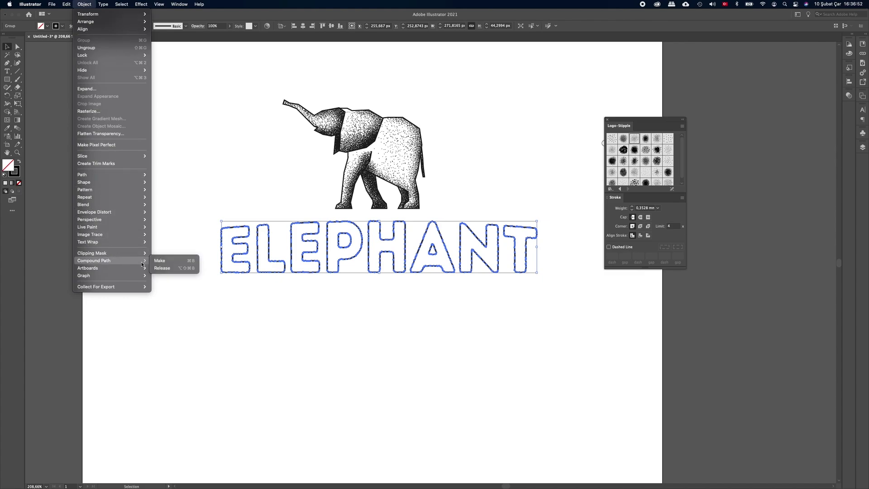
pyautogui.click(166, 261)
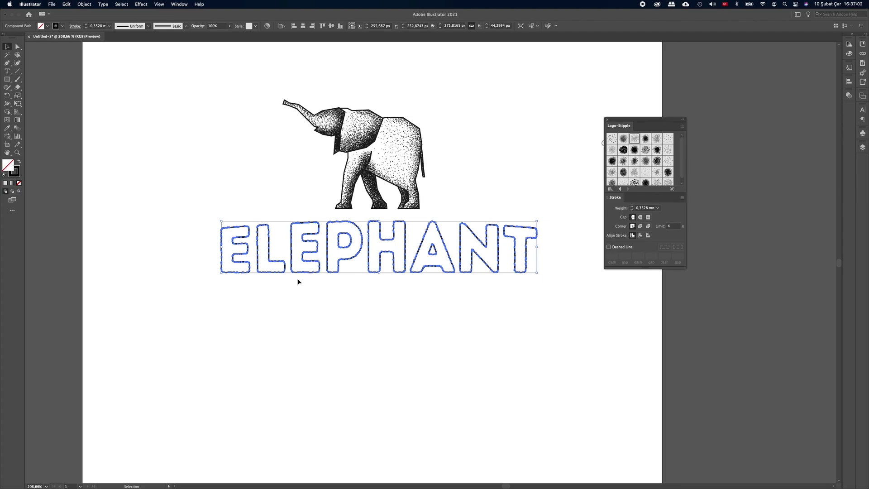
pyautogui.click(20, 193)
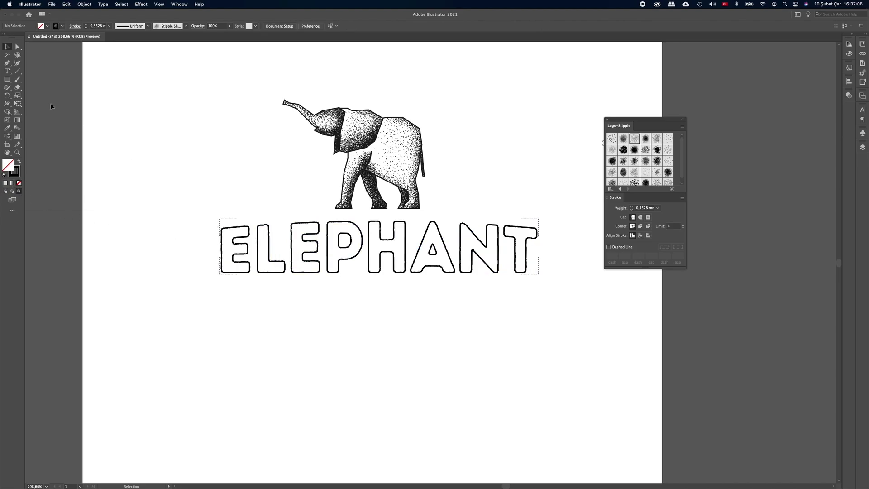
# Set up the Paintbrush with a Stipple Shading brush at 0,1 mm stroke weight
pyautogui.click(18, 81)
pyautogui.click(637, 138)
pyautogui.click(109, 26)
pyautogui.press('Escape')
pyautogui.moveTo(229, 103); pyautogui.dragTo(230, 102)
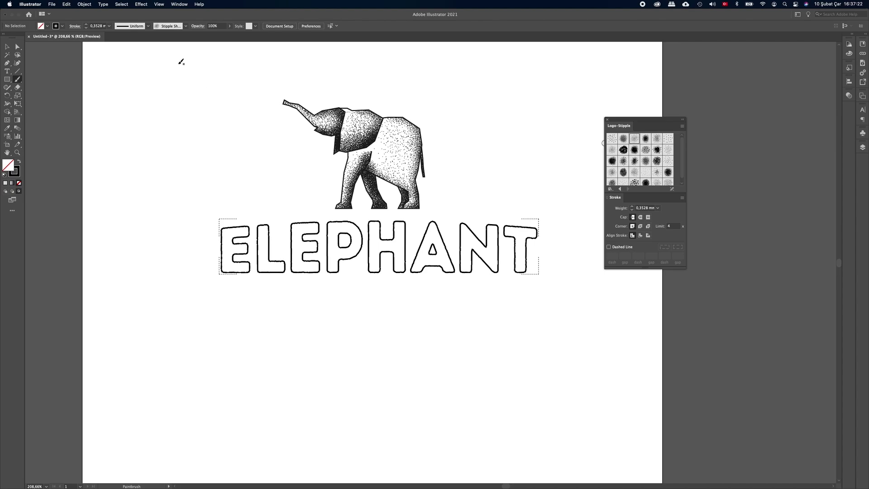
pyautogui.click(109, 26)
pyautogui.click(121, 34)
# Paint dense stipple along the bottoms of A, N, T and both E letters
pyautogui.moveTo(421, 272)
pyautogui.mouseDown()
pyautogui.moveTo(528, 277)
pyautogui.moveTo(413, 277)
pyautogui.moveTo(489, 266)
pyautogui.moveTo(553, 274)
pyautogui.moveTo(343, 268)
pyautogui.moveTo(341, 280)
pyautogui.moveTo(310, 275)
pyautogui.moveTo(344, 273)
pyautogui.moveTo(216, 271)
pyautogui.moveTo(578, 270)
pyautogui.moveTo(500, 269)
pyautogui.moveTo(561, 272)
pyautogui.mouseUp()
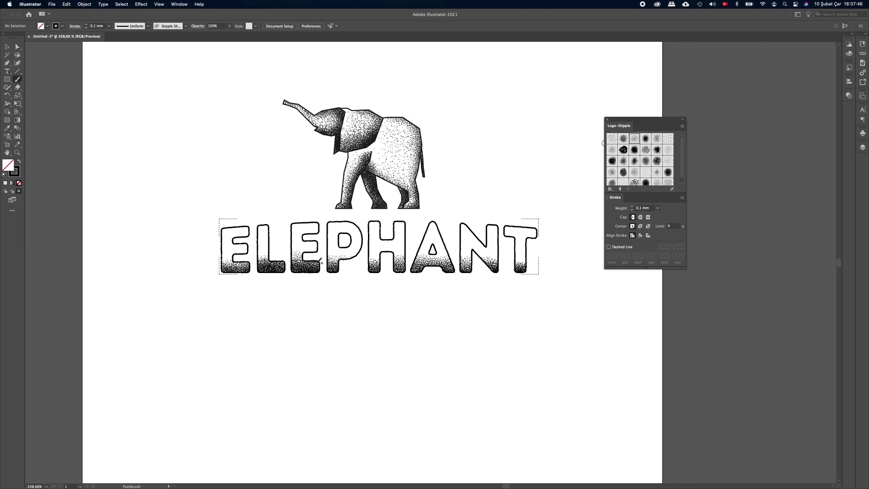
pyautogui.moveTo(435, 257); pyautogui.dragTo(524, 257)
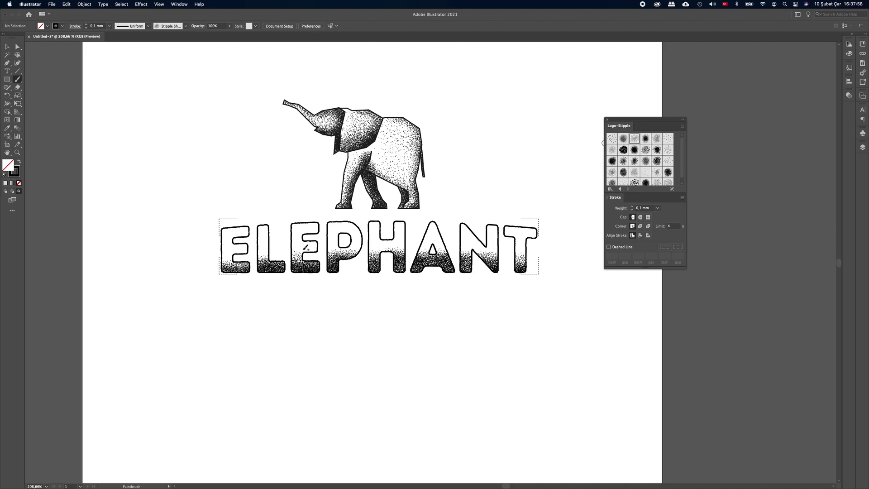
pyautogui.moveTo(290, 254)
pyautogui.mouseDown()
pyautogui.moveTo(311, 257)
pyautogui.moveTo(281, 260)
pyautogui.mouseUp()
pyautogui.moveTo(228, 266); pyautogui.dragTo(239, 265)
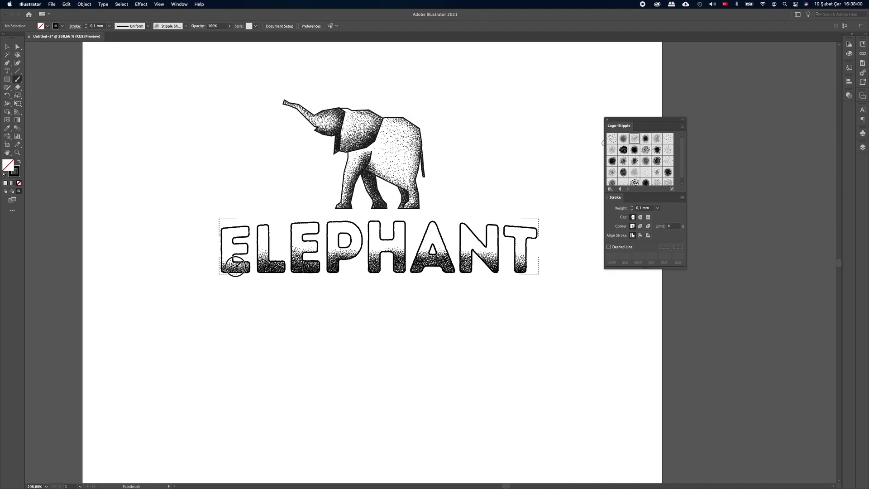
pyautogui.moveTo(536, 261); pyautogui.dragTo(533, 262)
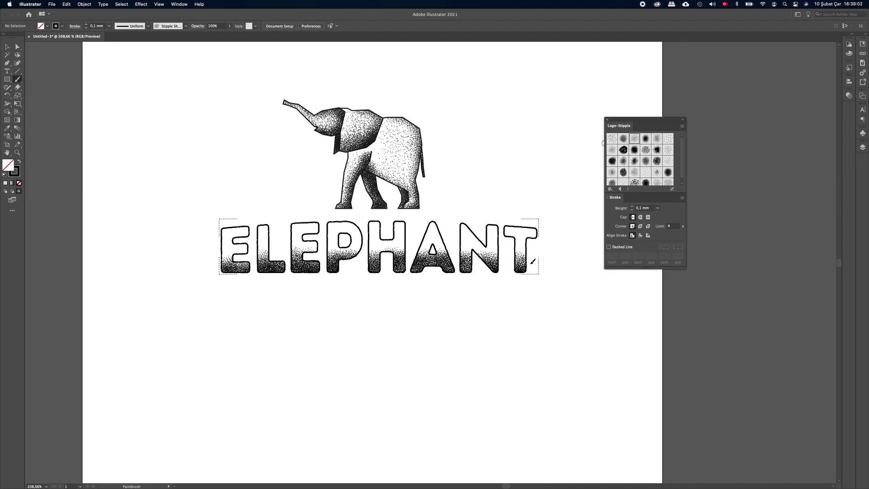
# With a lighter Logo-Stipple brush, stipple the N's diagonal and sweep across ELEPHANT
pyautogui.click(646, 173)
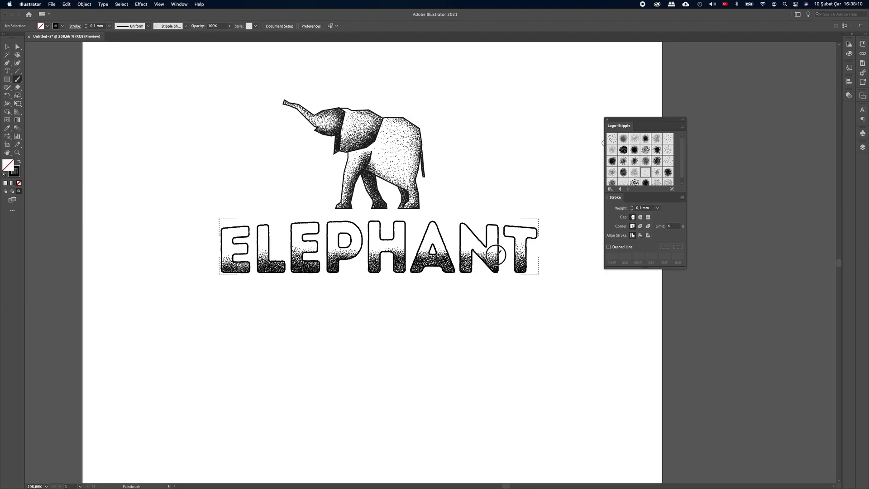
pyautogui.moveTo(480, 254); pyautogui.dragTo(494, 250)
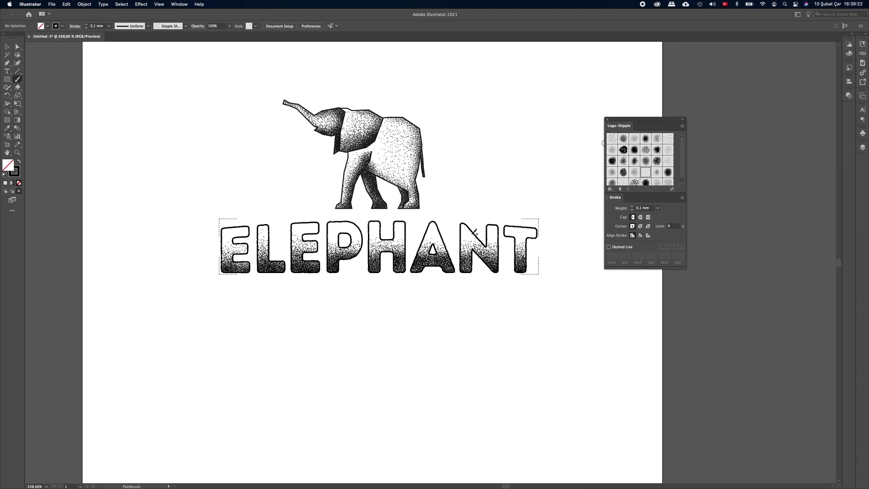
pyautogui.moveTo(198, 235); pyautogui.dragTo(559, 240)
# Return to Draw Normal and type the subtitle STIPPLE BRUSHES below ELEPHANT
pyautogui.click(6, 192)
pyautogui.press('t')
pyautogui.moveTo(321, 309); pyautogui.dragTo(378, 326)
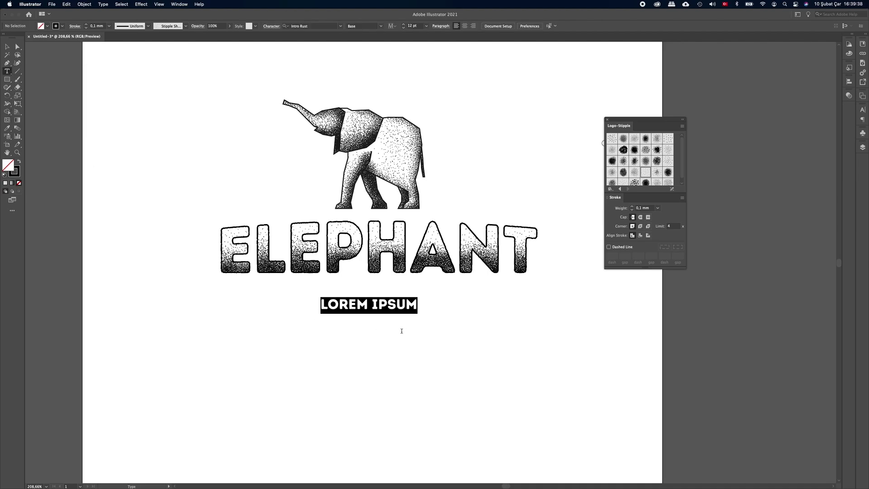
pyautogui.write('STI')
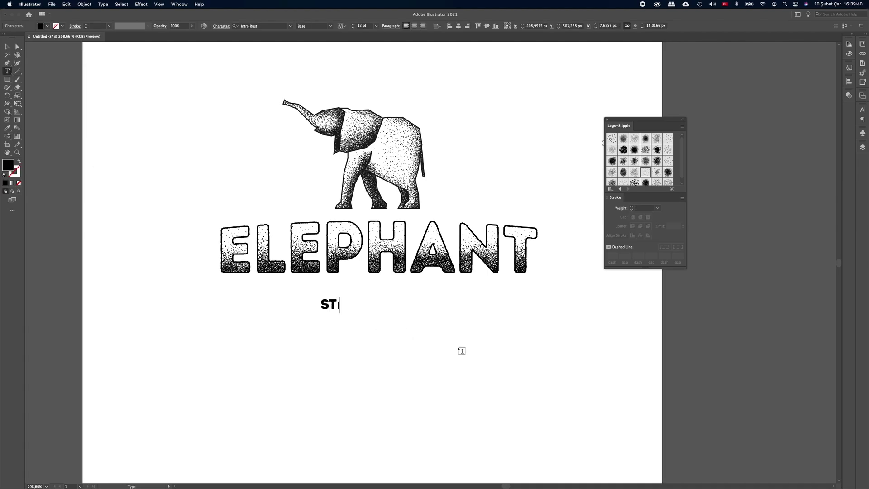
pyautogui.write('ıpple')
pyautogui.press('BackSpace')
pyautogui.press('BackSpace')
pyautogui.press('BackSpace')
pyautogui.press('BackSpace')
pyautogui.press('BackSpace')
pyautogui.press('BackSpace')
pyautogui.write('TI')
pyautogui.write('PPLE ')
pyautogui.write('BRU')
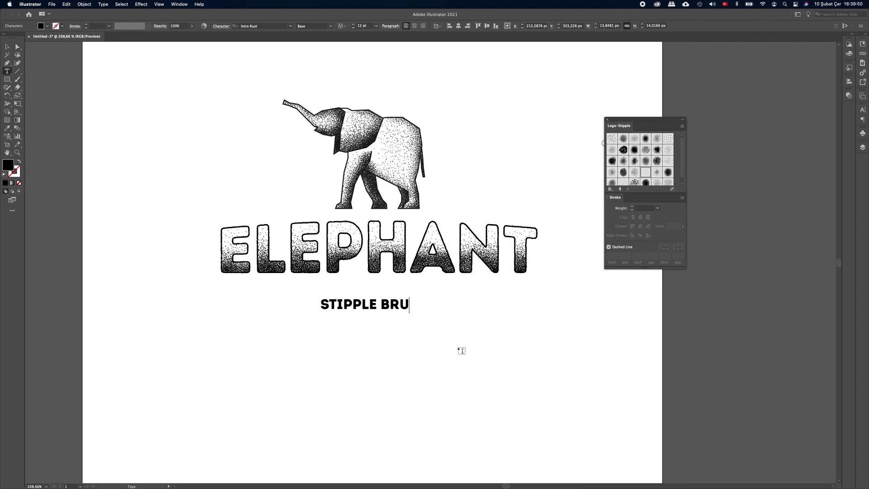
pyautogui.write('SH')
pyautogui.write('ES')
pyautogui.click(11, 45)
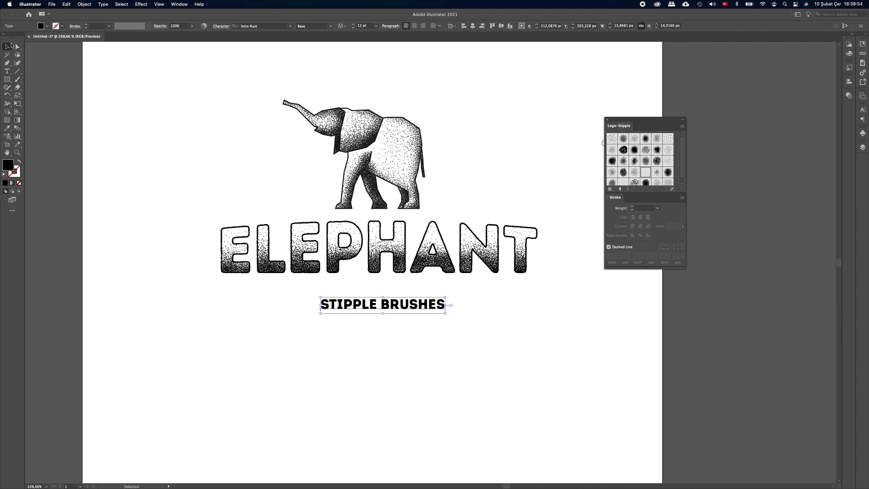
# Widen the subtitle's tracking twice with Alt+Right and centre it under ELEPHANT
pyautogui.hotkey('alt', 'Right')
pyautogui.hotkey('alt', 'Right')
pyautogui.hotkey('alt', 'Right')
pyautogui.hotkey('alt', 'Right')
pyautogui.hotkey('alt', 'Right')
pyautogui.hotkey('alt', 'Right')
pyautogui.hotkey('alt', 'Right')
pyautogui.hotkey('alt', 'Right')
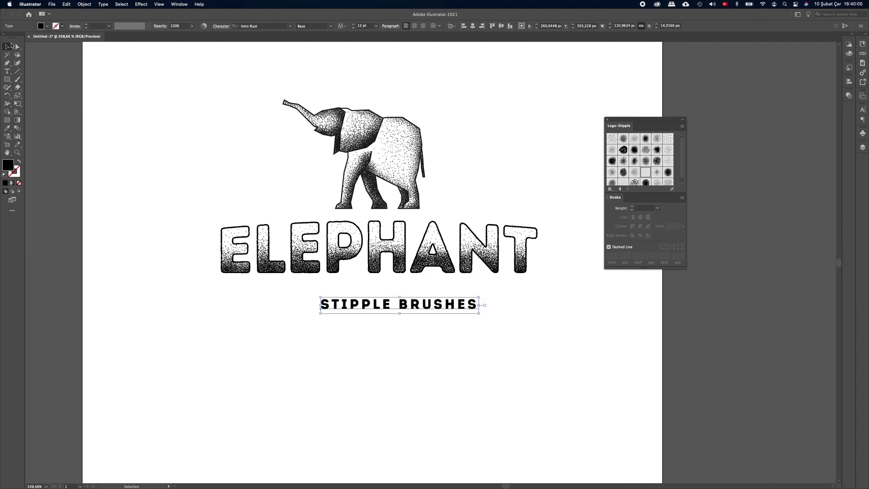
pyautogui.hotkey('alt', 'Right')
pyautogui.hotkey('alt', 'Right')
pyautogui.hotkey('alt', 'Right')
pyautogui.moveTo(455, 310); pyautogui.dragTo(422, 295)
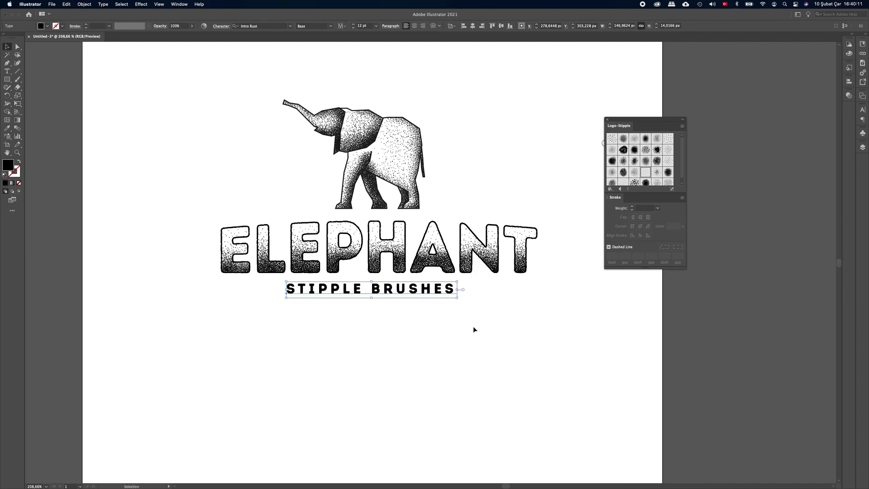
pyautogui.click(474, 327)
pyautogui.moveTo(469, 322); pyautogui.dragTo(460, 325)
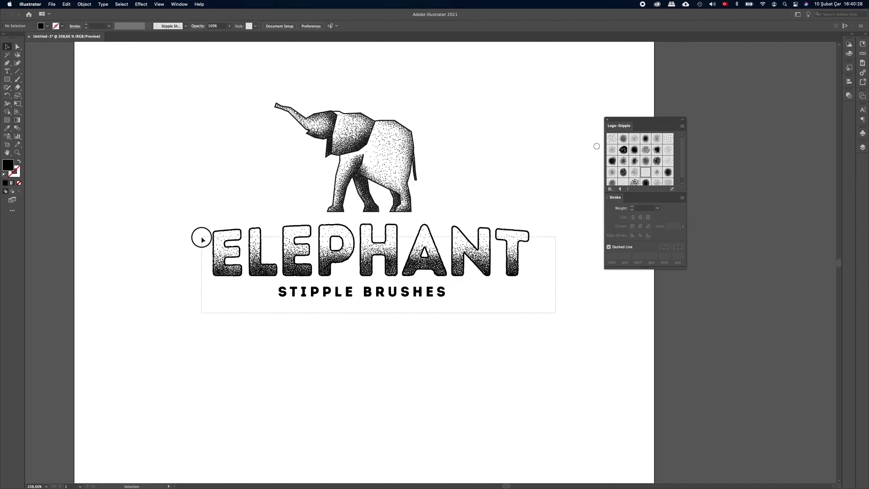
# Move ELEPHANT and STIPPLE BRUSHES together lower on the page
pyautogui.moveTo(556, 316); pyautogui.dragTo(202, 232)
pyautogui.moveTo(338, 261); pyautogui.dragTo(340, 276)
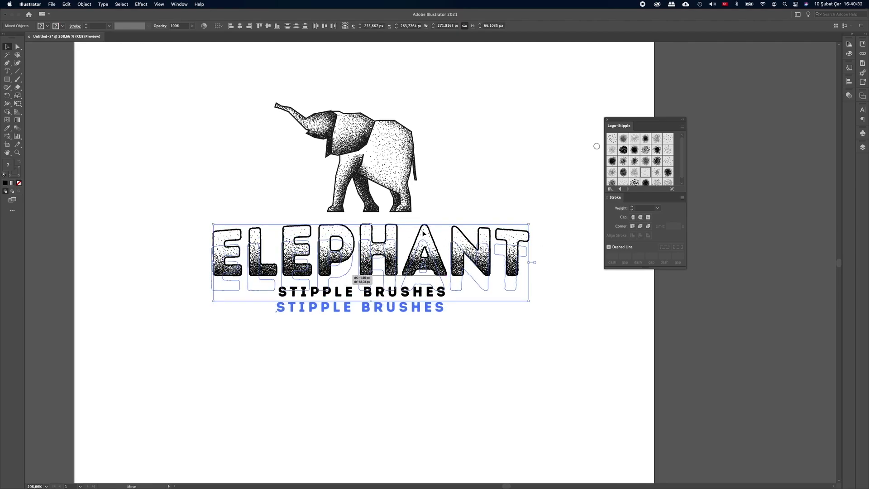
pyautogui.click(447, 207)
# Zoom in on the feet and start a Pen-tool ground line left of them
pyautogui.moveTo(375, 219); pyautogui.dragTo(442, 229)
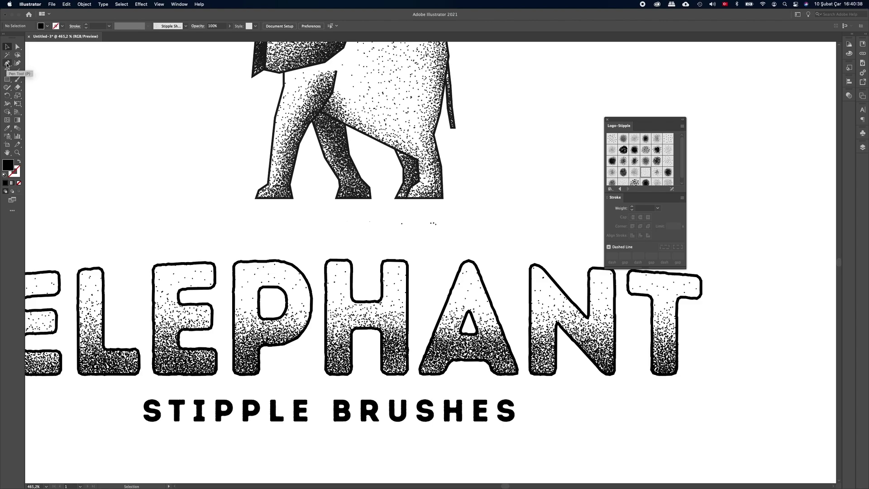
pyautogui.click(7, 62)
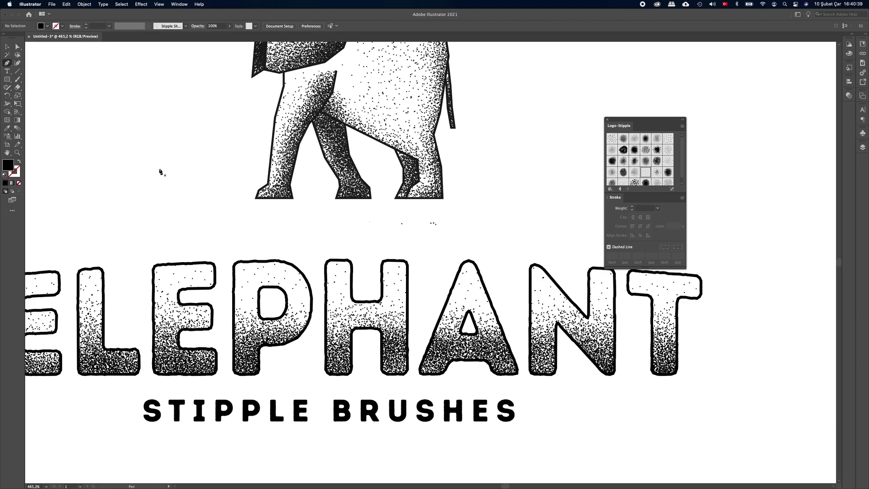
pyautogui.click(208, 203)
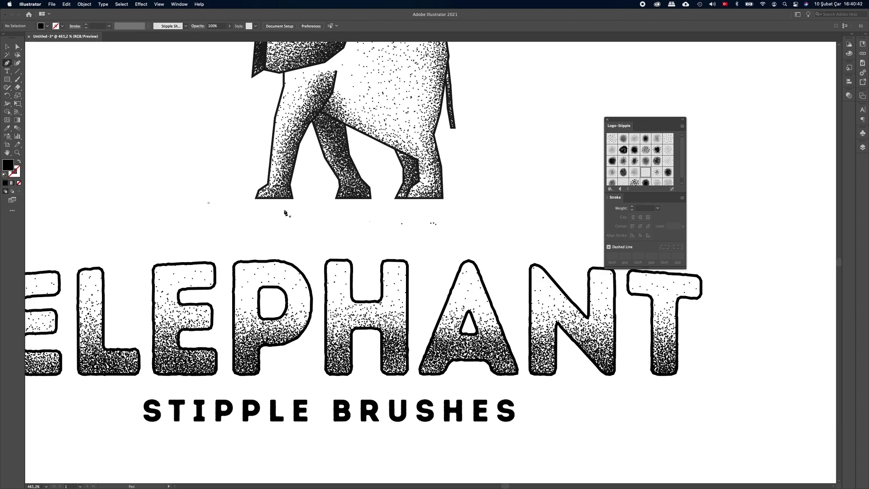
# Bend the ground line under the elephant's feet into a gentle curve
pyautogui.click(487, 205)
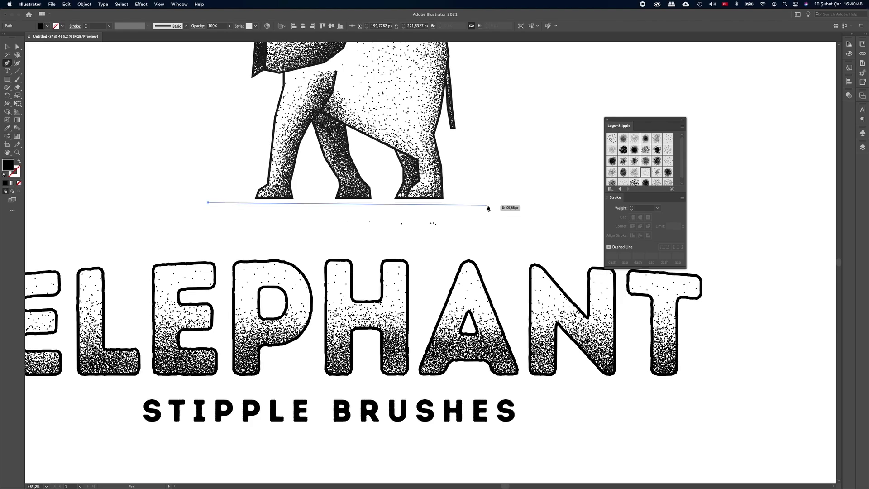
pyautogui.moveTo(488, 208); pyautogui.dragTo(615, 222)
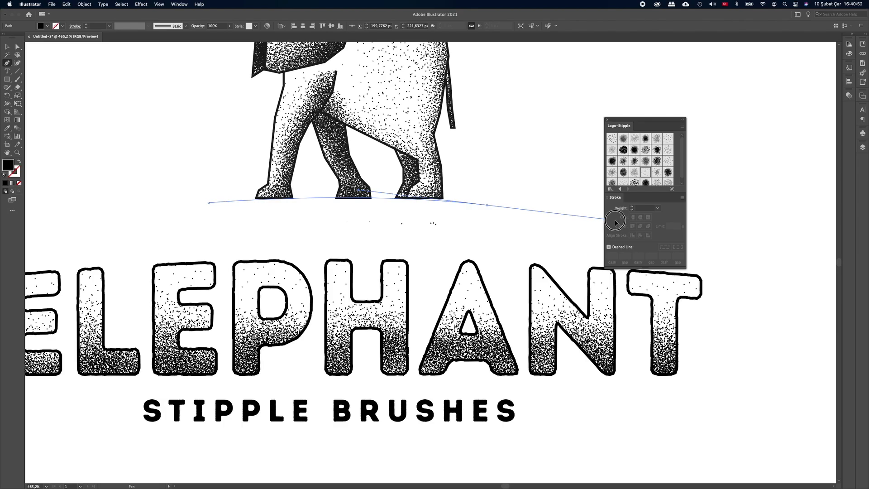
pyautogui.moveTo(487, 206)
pyautogui.mouseDown()
pyautogui.moveTo(168, 192)
pyautogui.moveTo(19, 163)
pyautogui.moveTo(20, 79)
pyautogui.mouseUp()
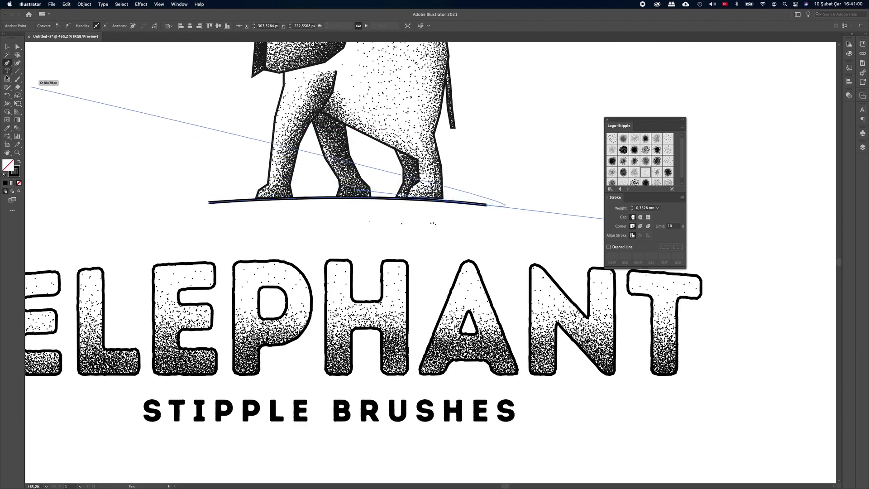
# Widen the right end of the ground line with the Width Tool
pyautogui.click(7, 106)
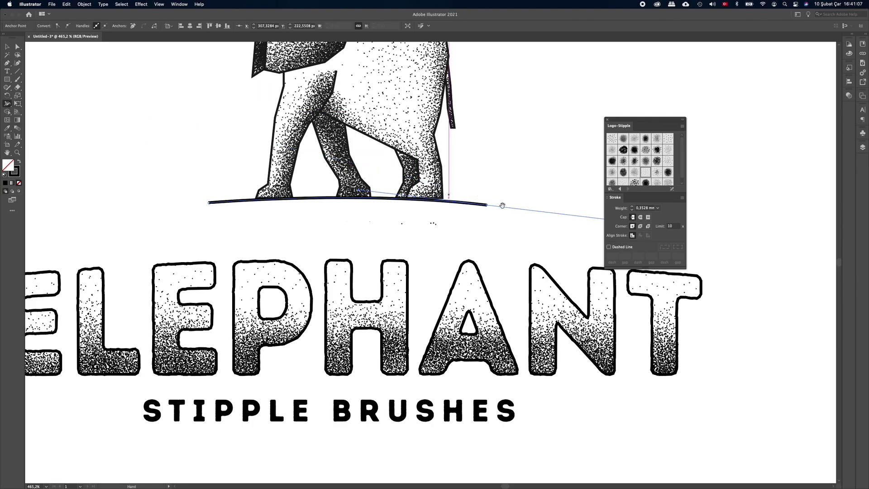
pyautogui.moveTo(503, 204); pyautogui.dragTo(557, 224)
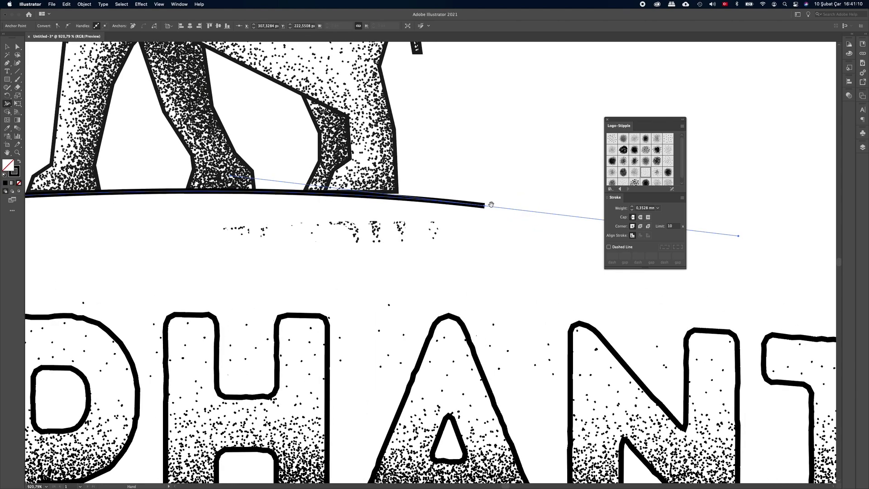
pyautogui.moveTo(494, 204); pyautogui.dragTo(518, 214)
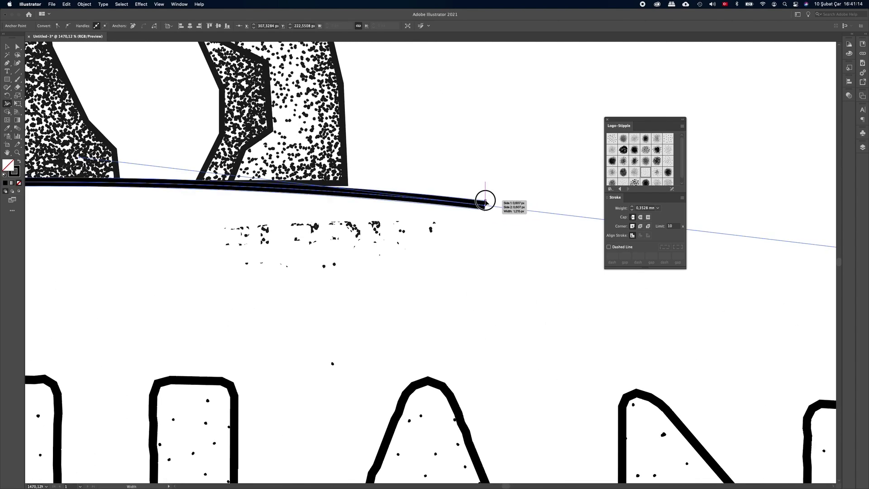
pyautogui.moveTo(486, 198); pyautogui.dragTo(486, 193)
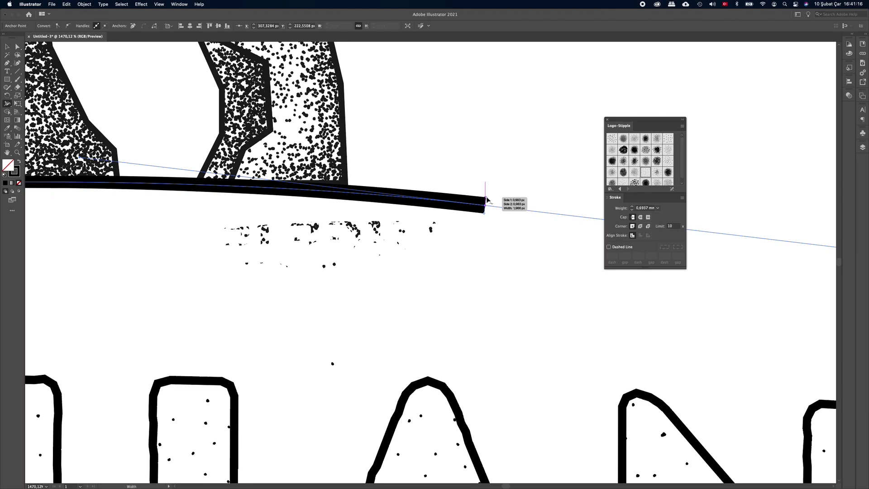
pyautogui.moveTo(528, 169); pyautogui.dragTo(414, 171)
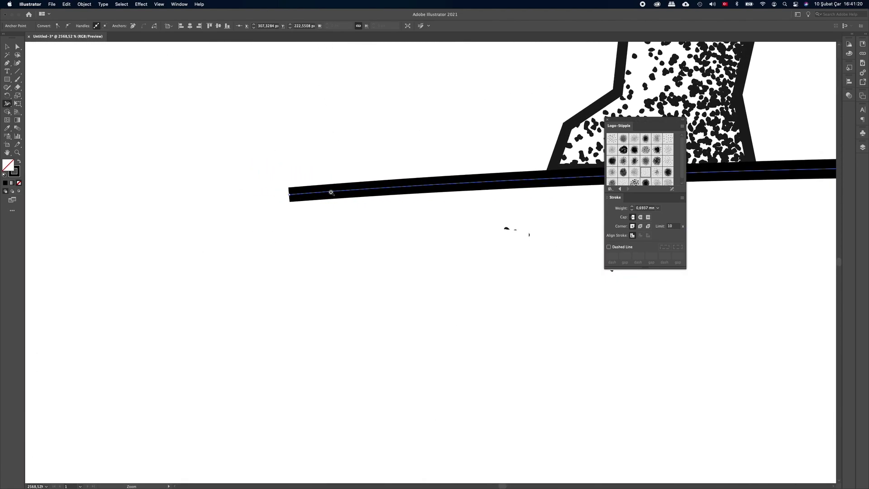
# Taper the left end of the ground line thin, then view the whole logo
pyautogui.moveTo(297, 177); pyautogui.dragTo(369, 198)
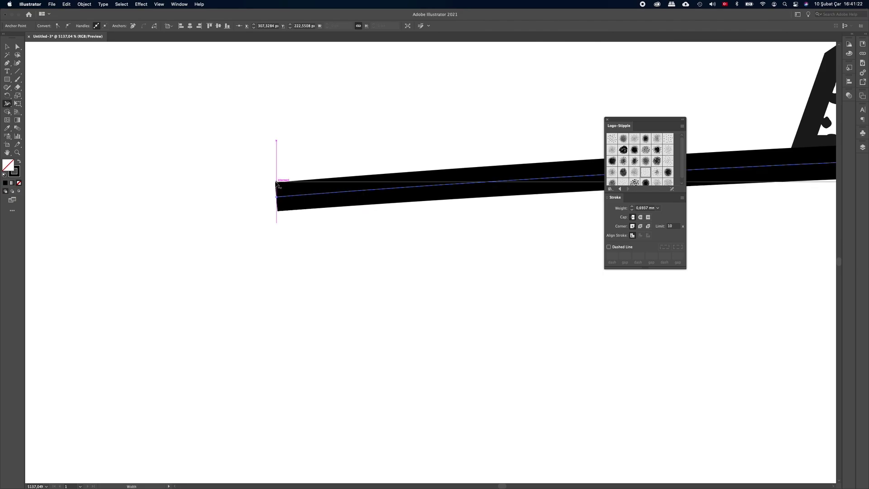
pyautogui.moveTo(274, 182); pyautogui.dragTo(273, 195)
pyautogui.scroll(-1, 412, 210)
pyautogui.scroll(-5, 413, 209)
pyautogui.scroll(-4, 410, 206)
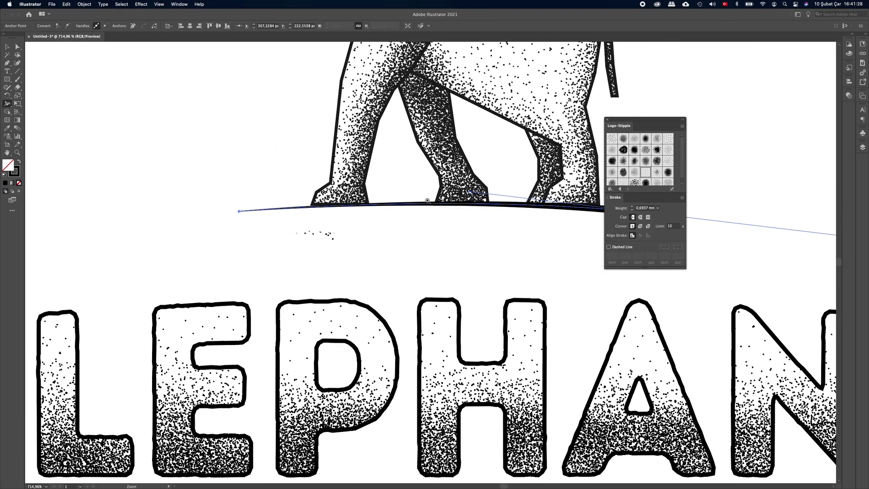
pyautogui.scroll(-5, 408, 201)
pyautogui.moveTo(407, 196)
pyautogui.mouseDown()
pyautogui.moveTo(372, 196)
pyautogui.moveTo(352, 211)
pyautogui.mouseUp()
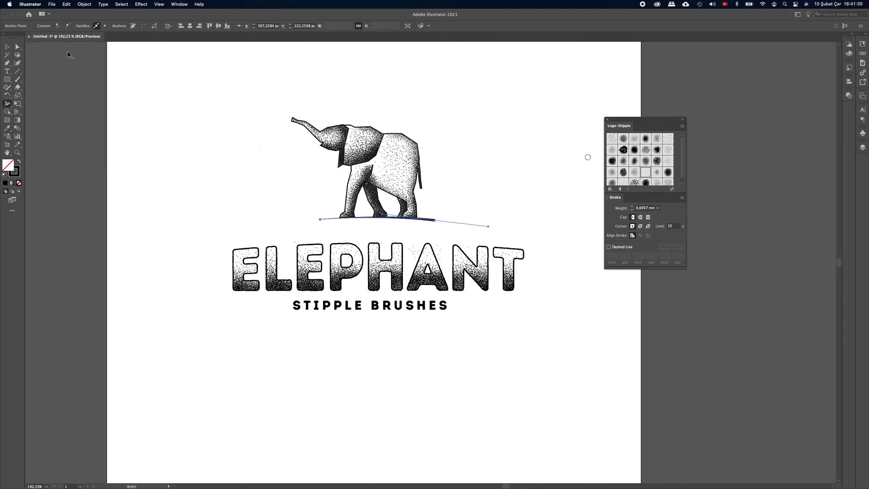
# Deselect the ground line and frame the logo in view
pyautogui.click(7, 46)
pyautogui.click(144, 90)
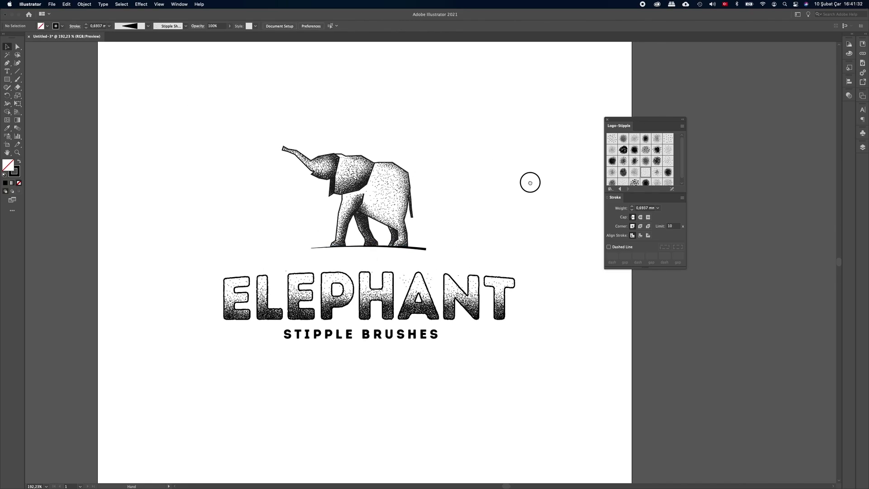
pyautogui.scroll(1, 543, 172)
pyautogui.click(422, 171)
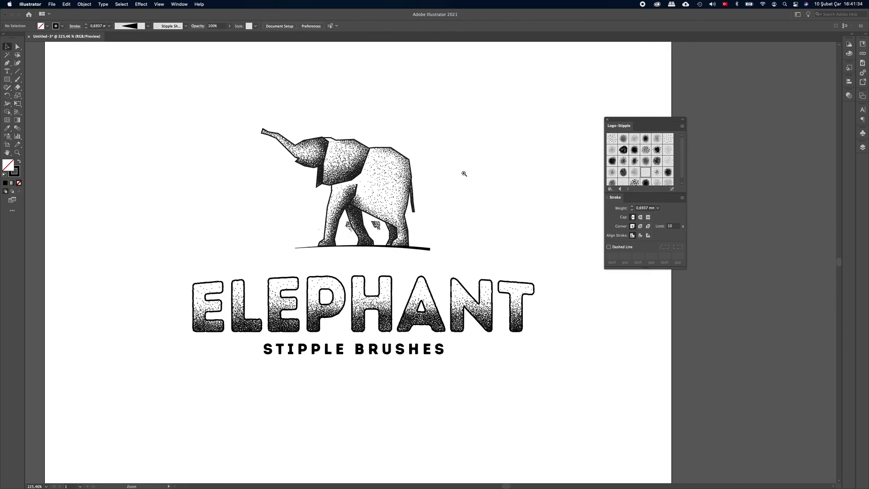
pyautogui.keyDown('alt'); pyautogui.click(490, 176); pyautogui.keyUp('alt')
pyautogui.moveTo(490, 177)
pyautogui.mouseDown()
pyautogui.moveTo(497, 174)
pyautogui.moveTo(452, 182)
pyautogui.mouseUp()
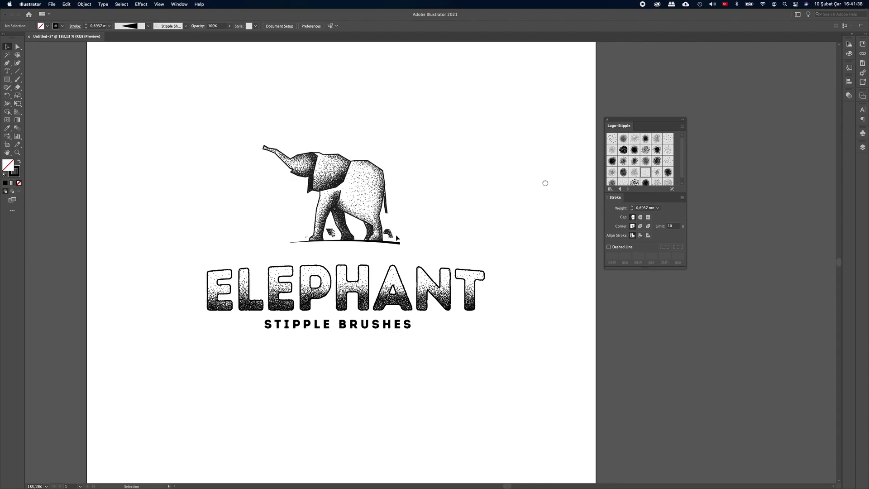
pyautogui.scroll(2, 430, 239)
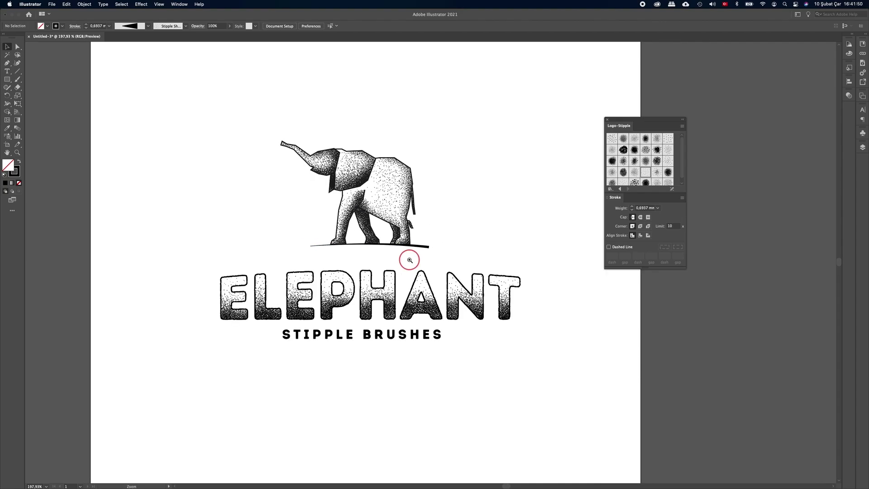
pyautogui.scroll(2, 408, 256)
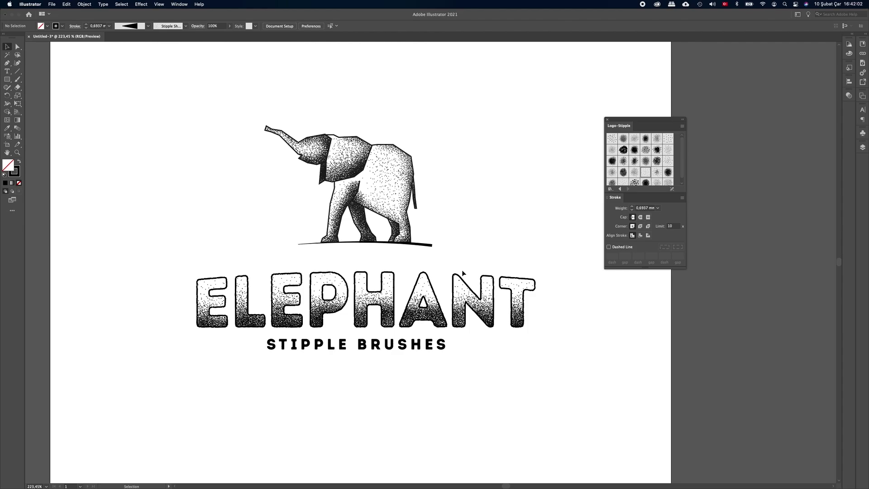
# Move the ELEPHANT and STIPPLE BRUSHES text up about 11 px toward the ground line
pyautogui.moveTo(572, 362); pyautogui.dragTo(171, 277)
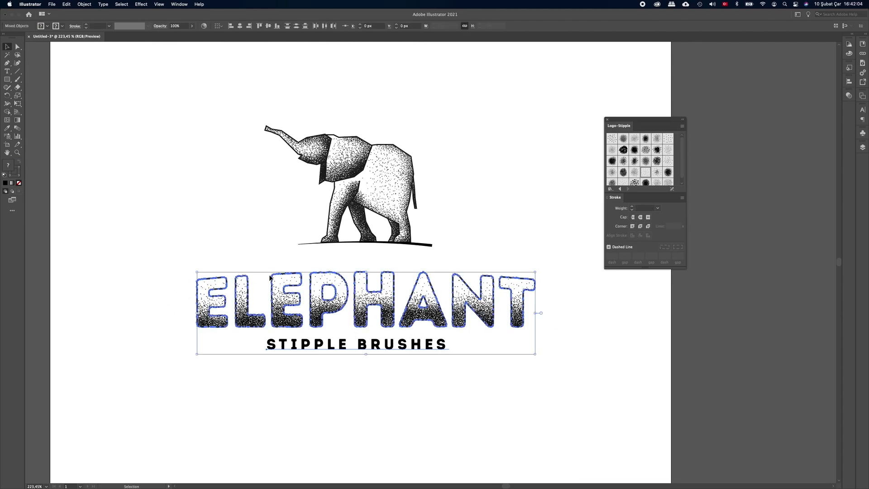
pyautogui.moveTo(295, 276); pyautogui.dragTo(297, 262)
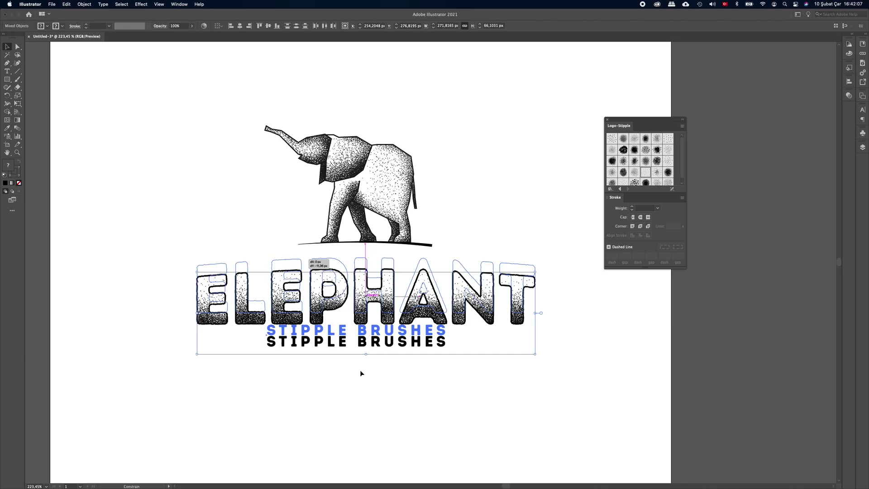
pyautogui.click(387, 394)
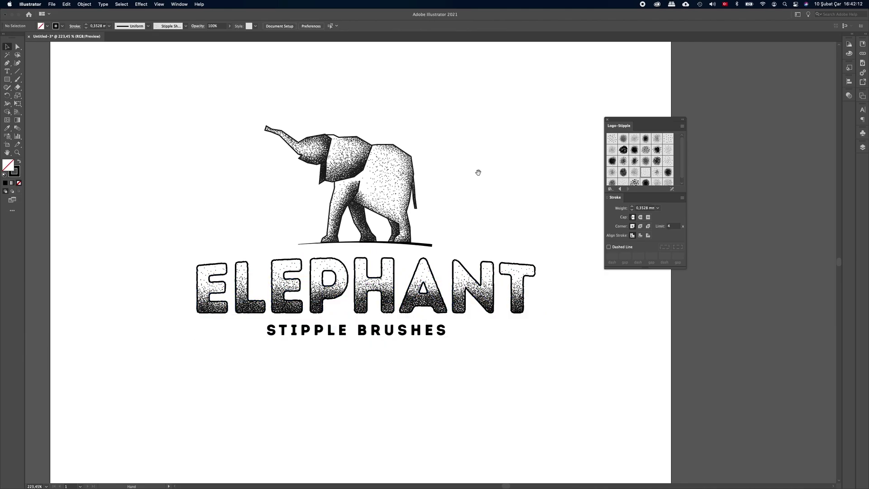
pyautogui.moveTo(463, 171)
pyautogui.mouseDown()
pyautogui.moveTo(431, 172)
pyautogui.moveTo(428, 163)
pyautogui.mouseUp()
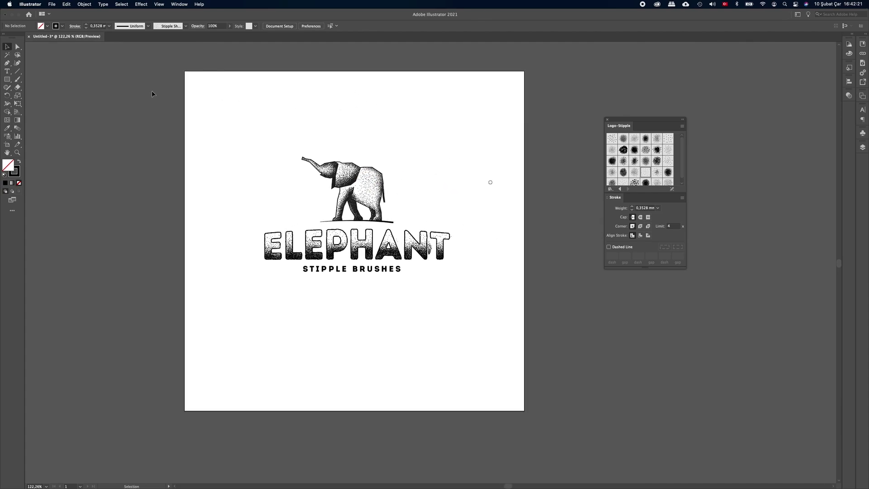
# Draw an artboard-sized rectangle with no stroke and a 5% grey fill
pyautogui.click(8, 80)
pyautogui.moveTo(184, 71); pyautogui.dragTo(524, 411)
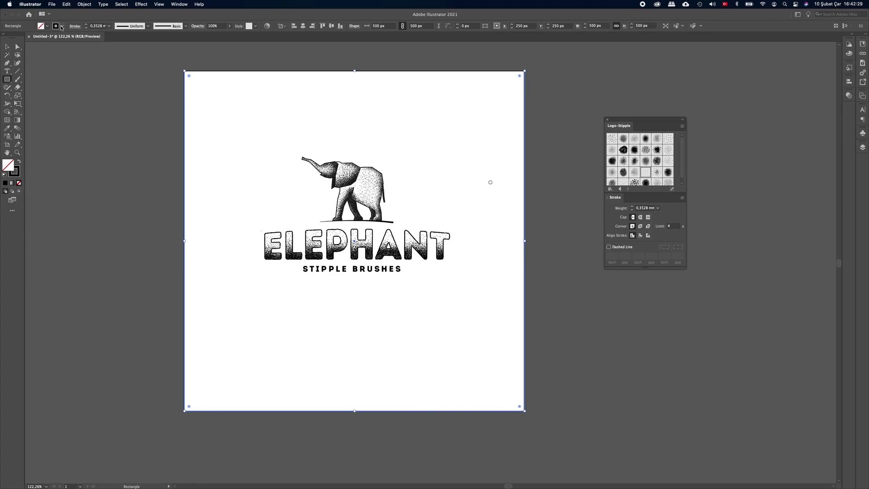
pyautogui.click(62, 26)
pyautogui.click(3, 38)
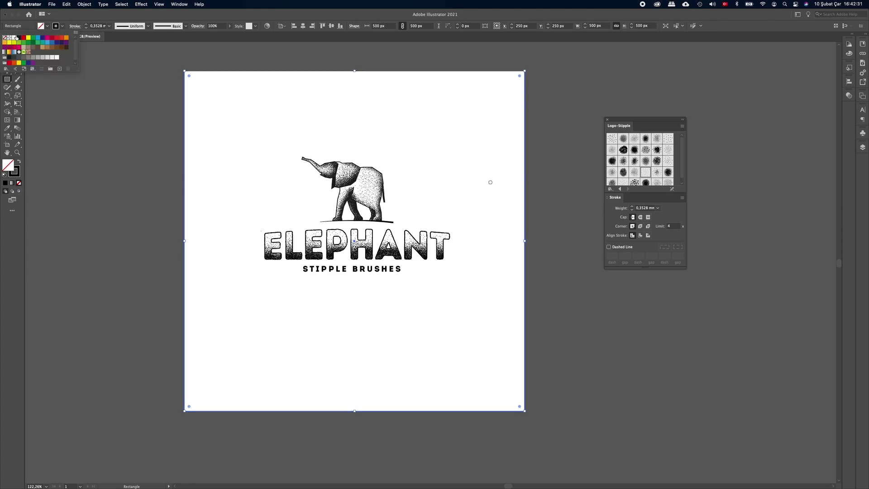
pyautogui.click(57, 59)
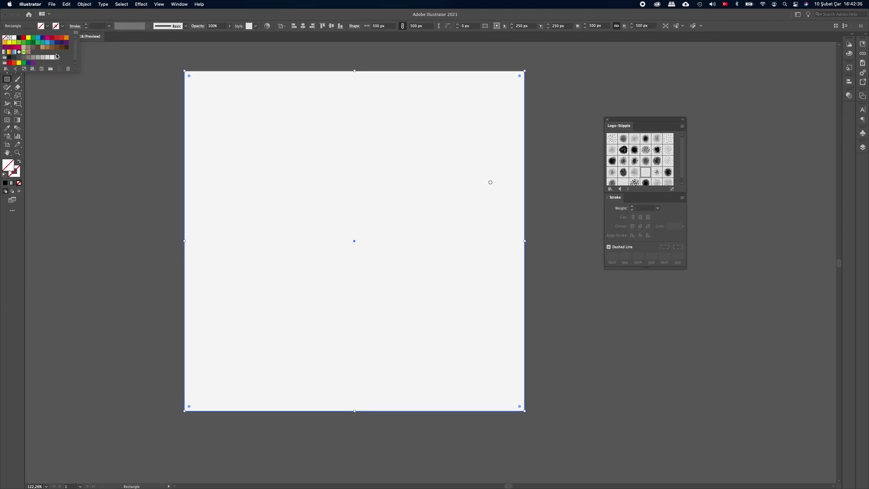
pyautogui.press('Escape')
# Send the grey rectangle to the back behind the elephant logo and deselect it
pyautogui.rightClick(288, 133)
pyautogui.moveTo(301, 268)
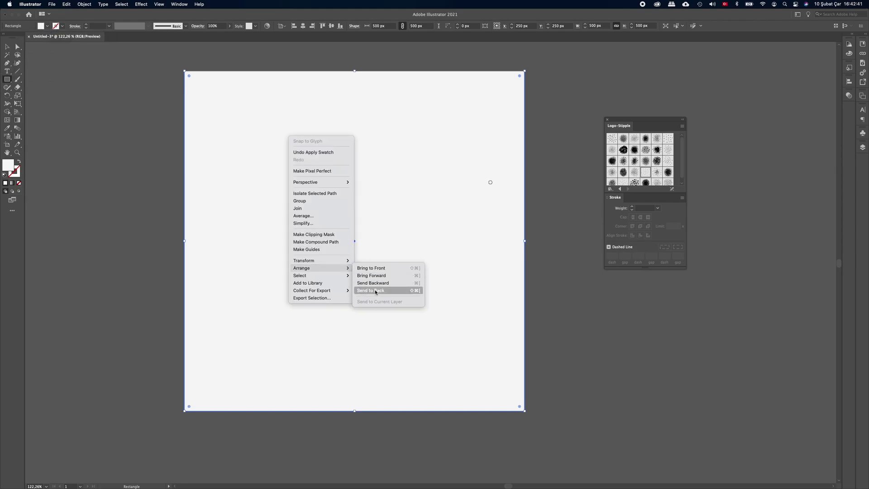
pyautogui.click(375, 292)
pyautogui.press('v')
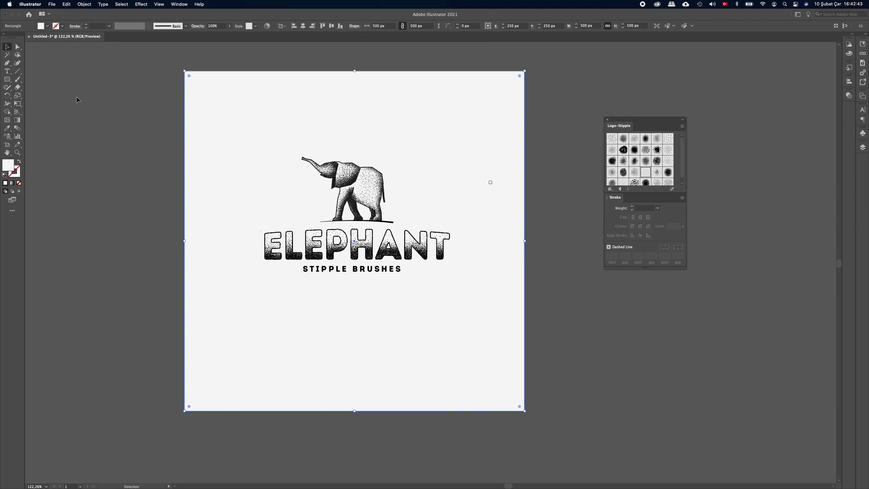
pyautogui.click(101, 117)
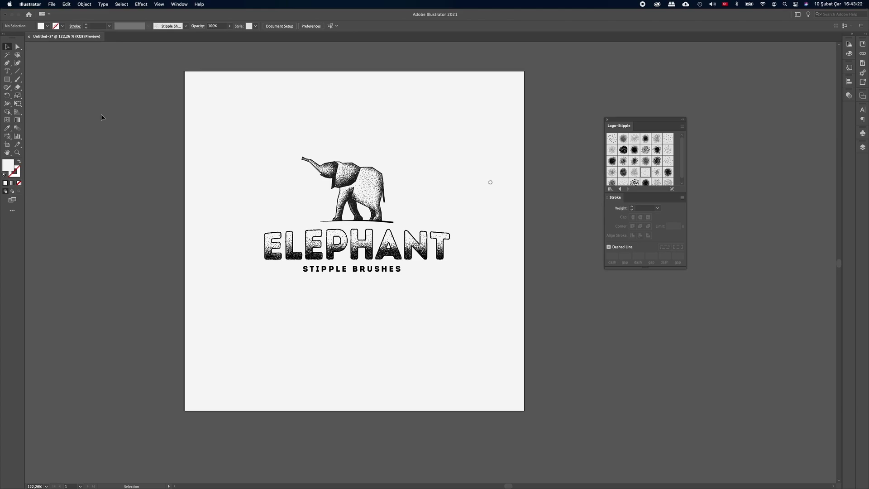
pyautogui.moveTo(448, 484)
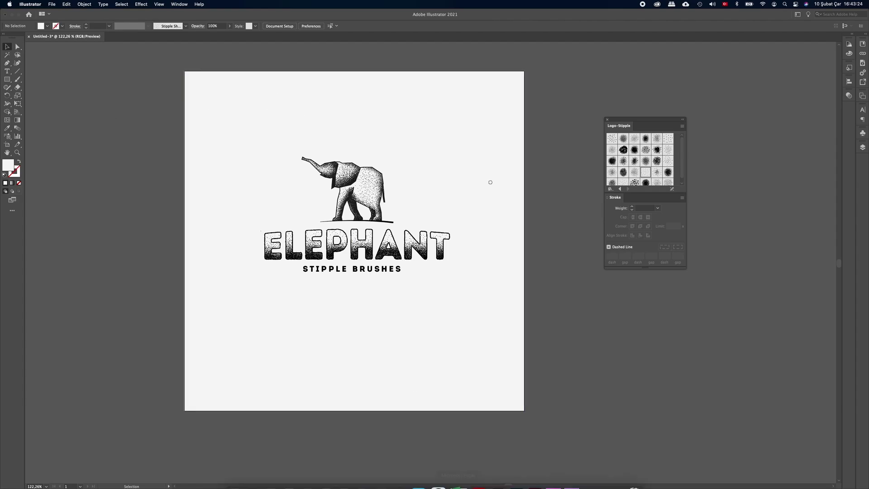
pyautogui.click(529, 462)
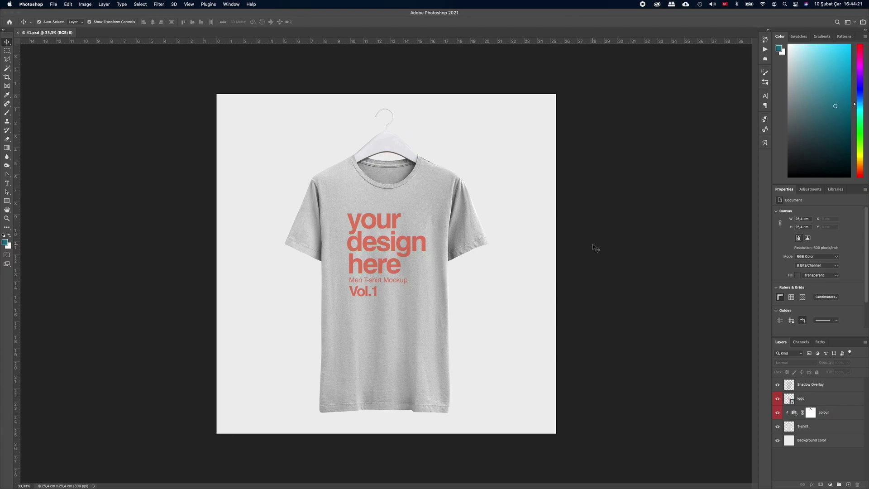
# Open the mockup's logo smart object, then copy only the elephant logo, without the grey background, from Illustrator
pyautogui.doubleClick(793, 402)
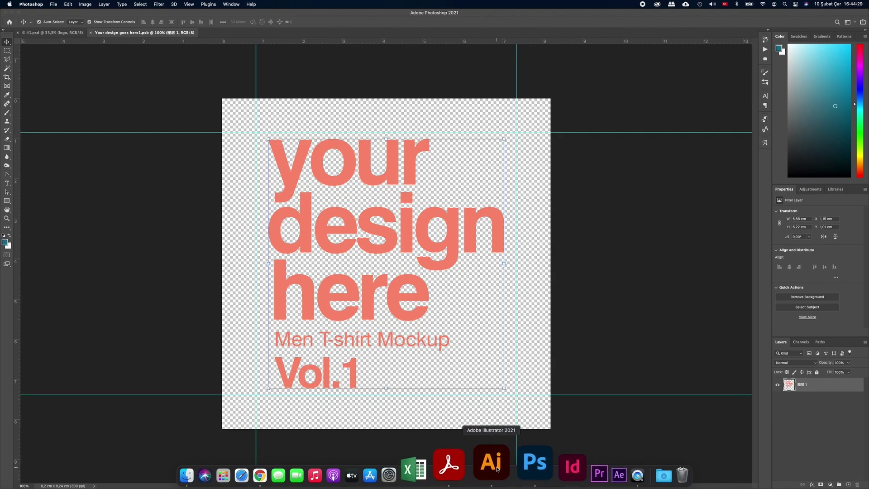
pyautogui.click(495, 457)
pyautogui.moveTo(170, 114)
pyautogui.mouseDown()
pyautogui.moveTo(355, 240)
pyautogui.moveTo(454, 283)
pyautogui.mouseUp()
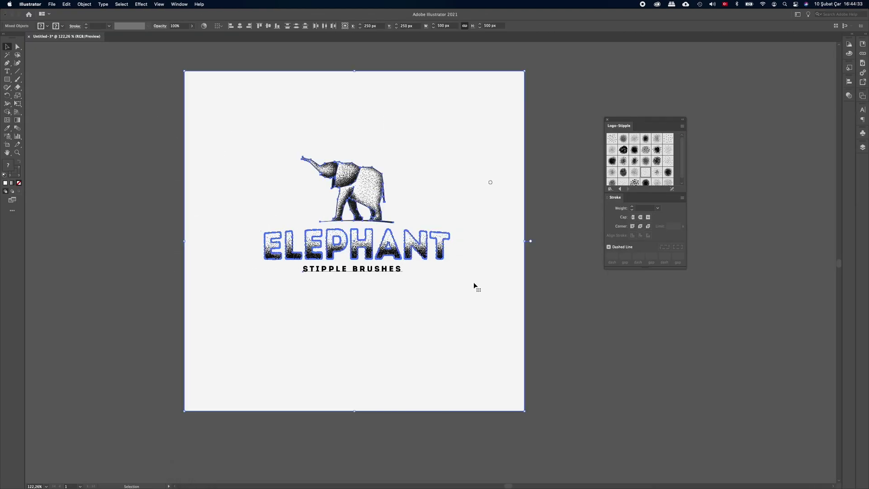
pyautogui.keyDown('shift'); pyautogui.click(517, 283); pyautogui.keyUp('shift')
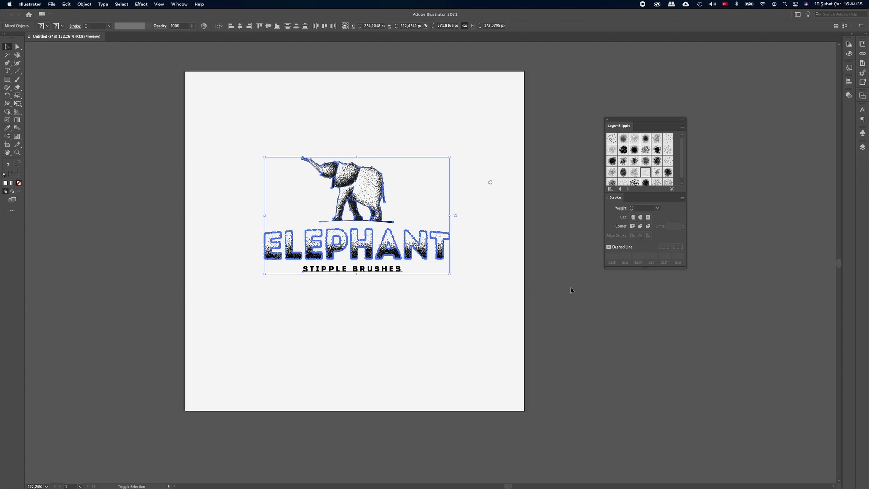
pyautogui.press('a')
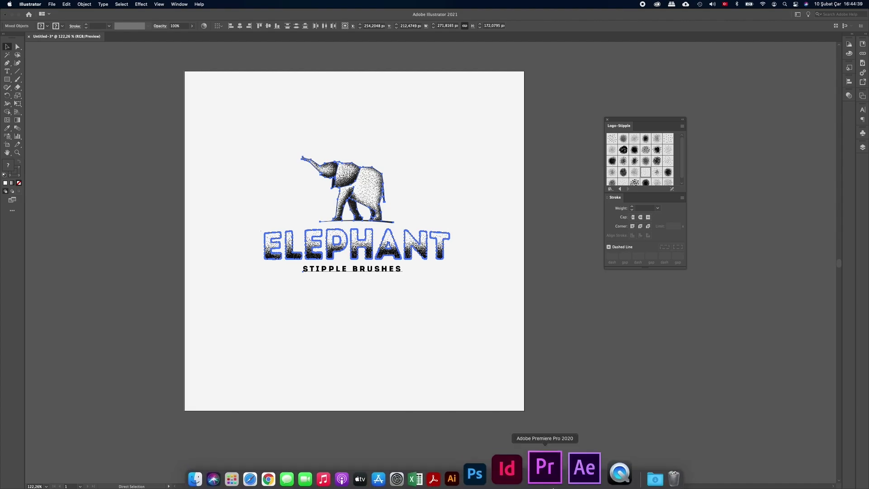
pyautogui.press('v')
pyautogui.click(516, 471)
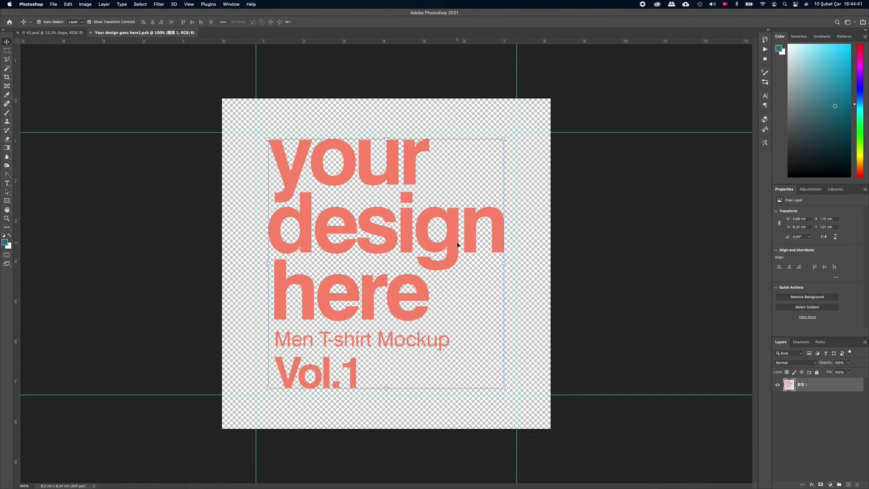
# Paste the elephant logo as pixels and move it higher on the canvas
pyautogui.press('cmd+v')
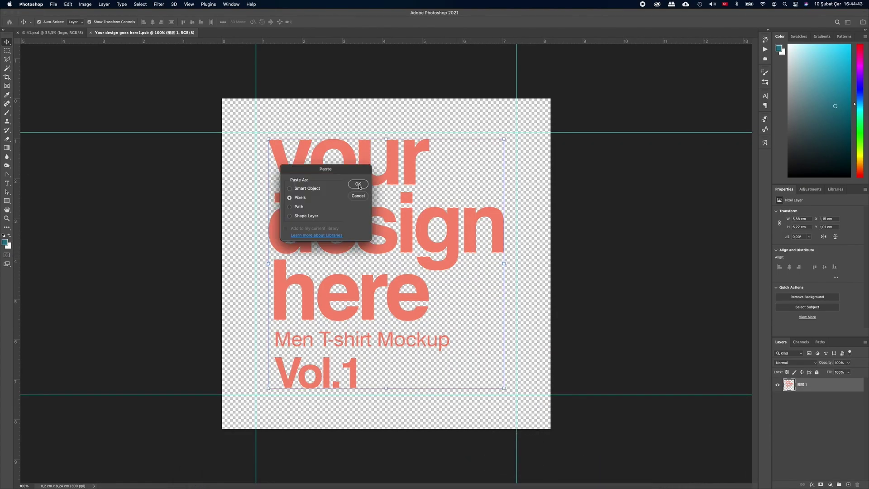
pyautogui.click(358, 184)
pyautogui.press('Return')
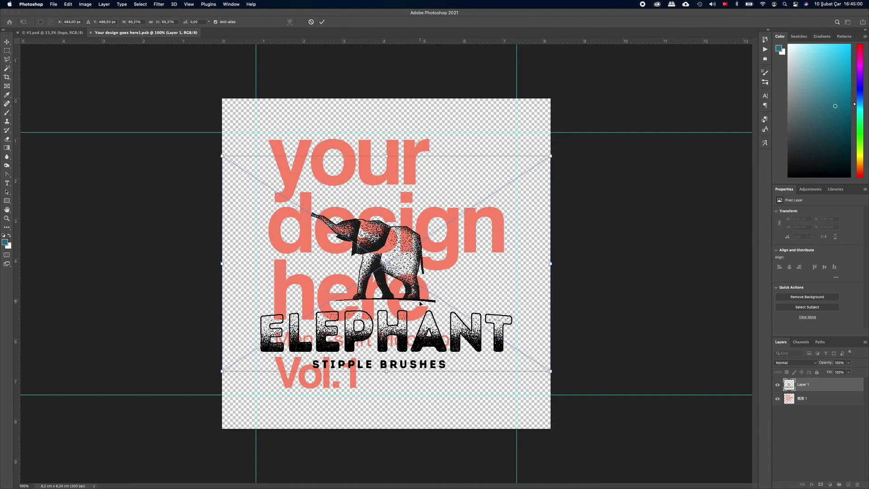
pyautogui.moveTo(406, 337); pyautogui.dragTo(406, 300)
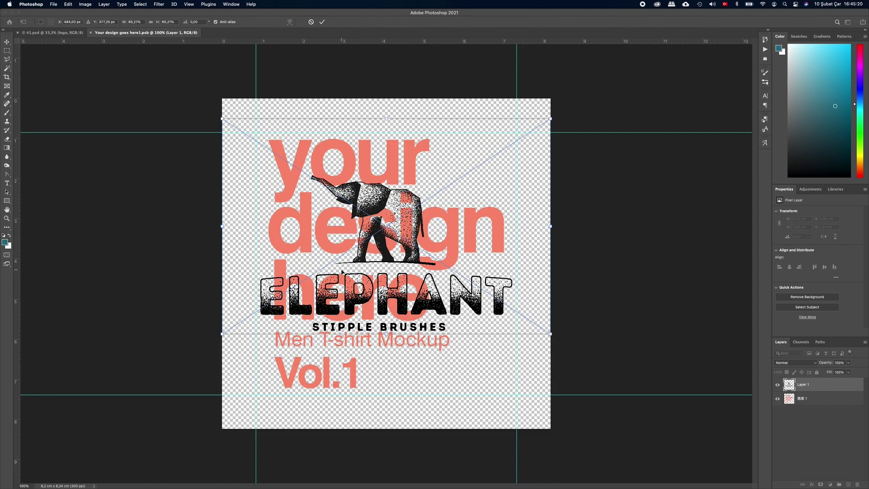
pyautogui.press('Return')
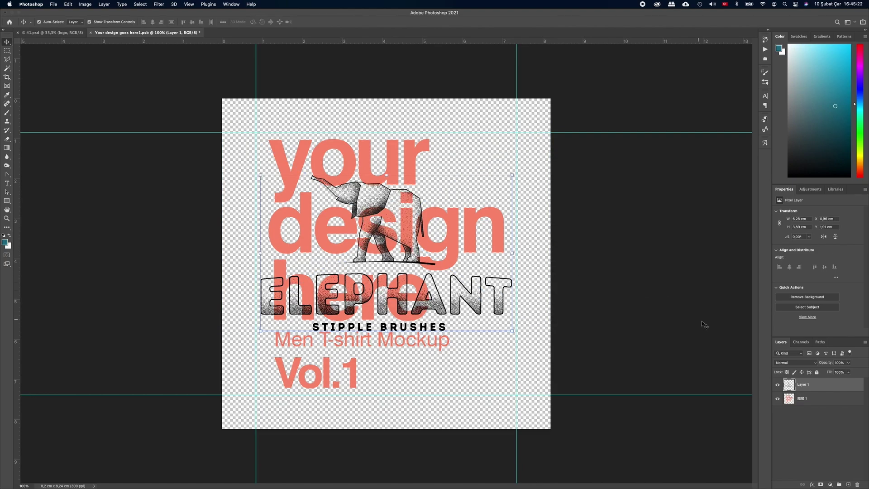
# Delete the 'your design here' placeholder layer and save the smart object
pyautogui.click(805, 399)
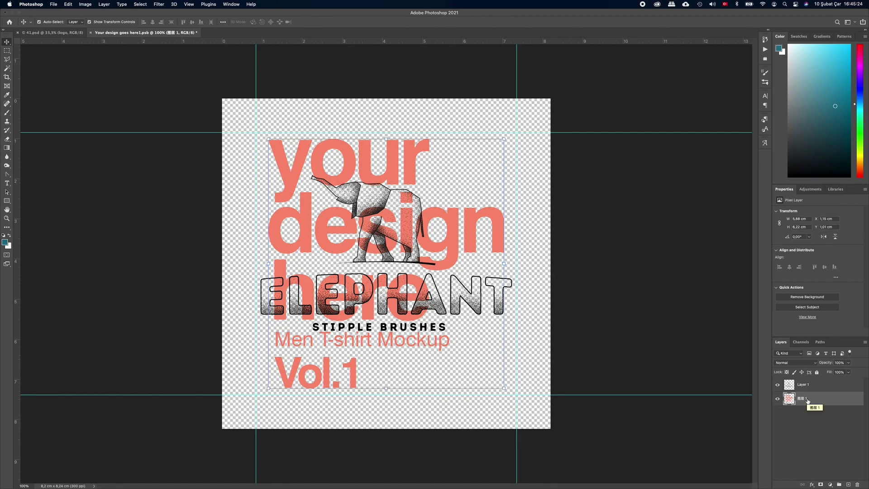
pyautogui.press('Delete')
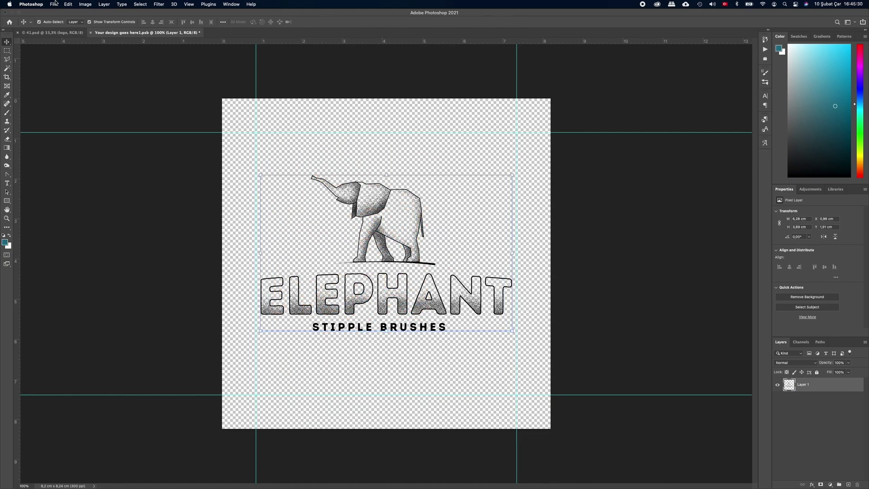
pyautogui.click(54, 4)
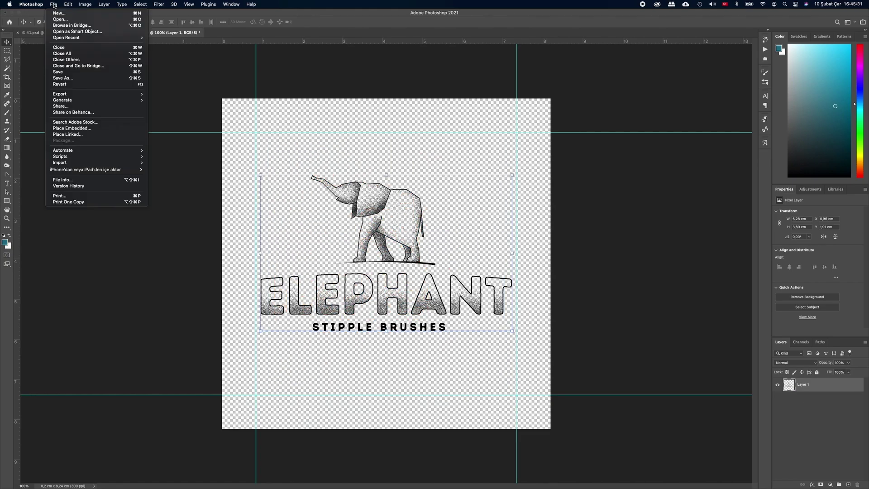
pyautogui.click(72, 72)
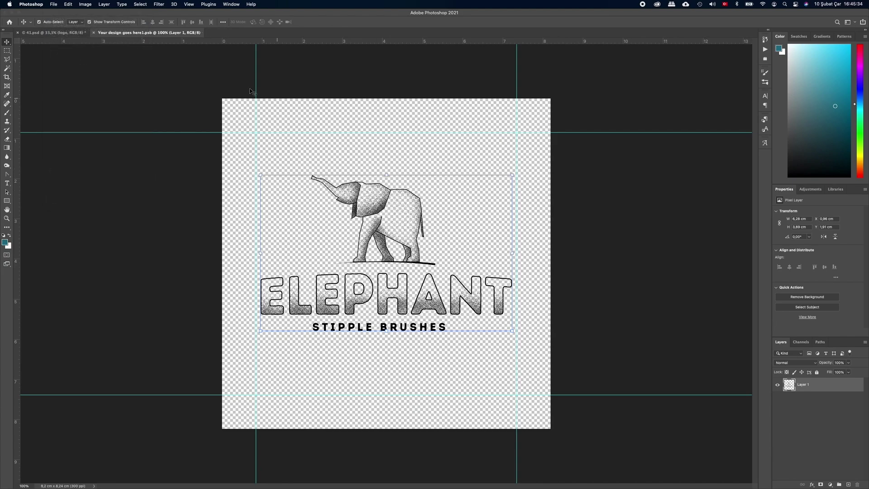
# Switch to the 41.psd mockup and zoom in on the elephant logo on the shirt
pyautogui.click(83, 33)
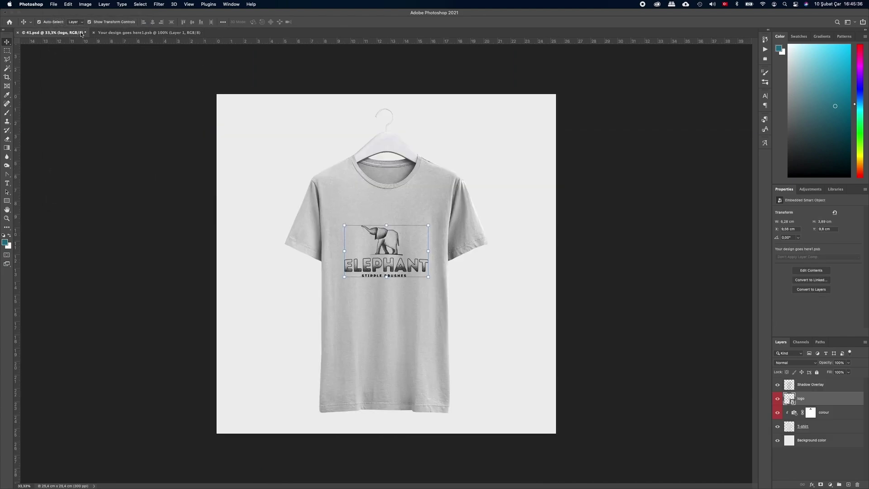
pyautogui.keyDown('super'); pyautogui.click(440, 268); pyautogui.keyUp('super')
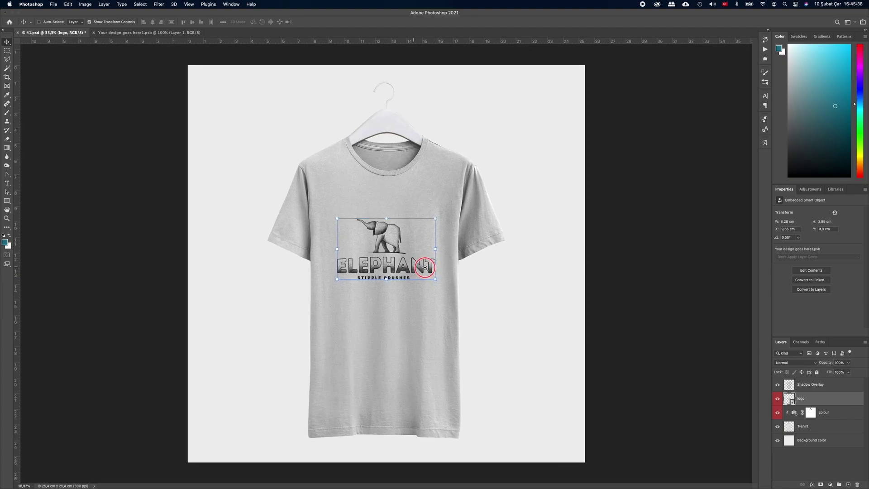
pyautogui.scroll(3, 553, 285)
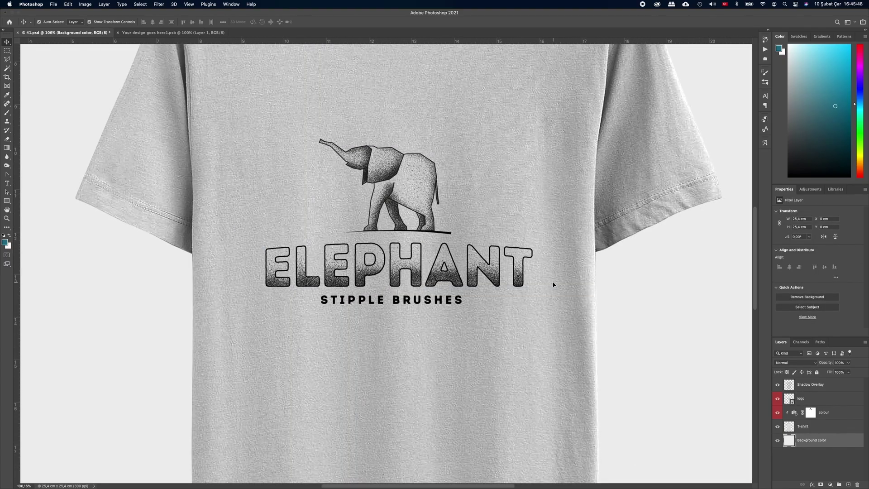